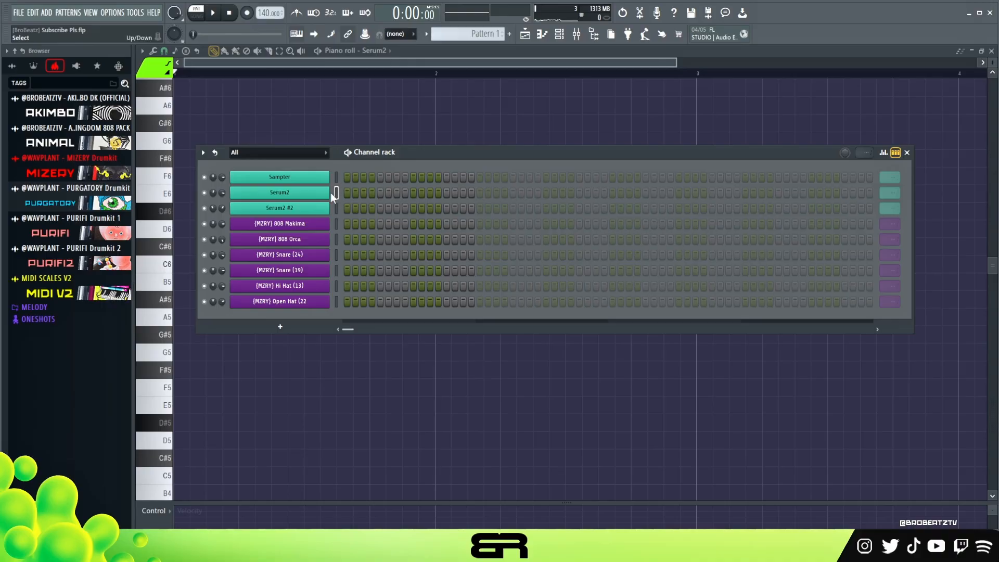
Step: Audition the Serum2 channel's PL - Bounce preset with a few notes, and clear the plugin and channel rack from view
click(308, 193)
drag(433, 102, 436, 96)
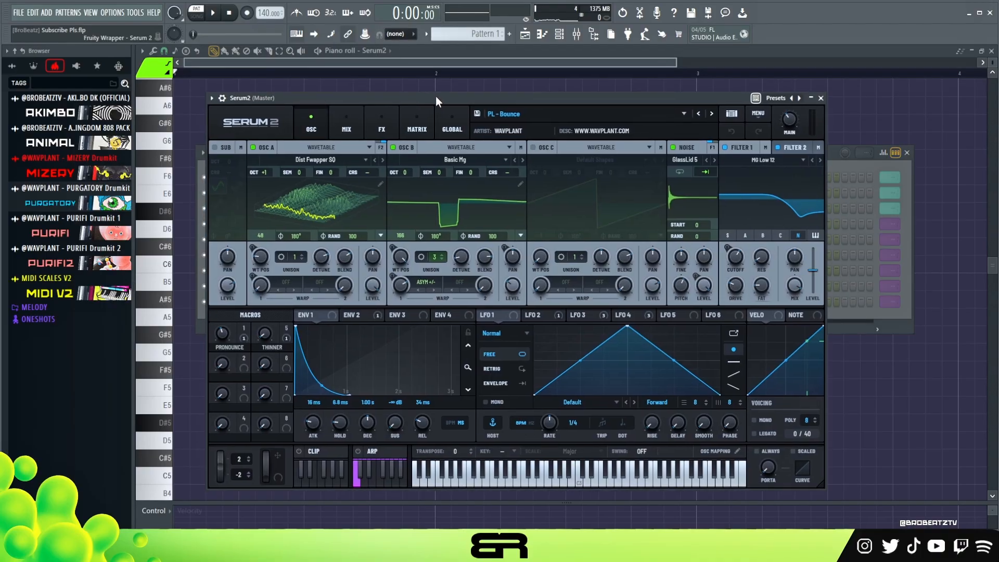
key(a)
key(w)
key(d)
key(a)
key(w)
key(d)
key(a)
key(w)
key(d)
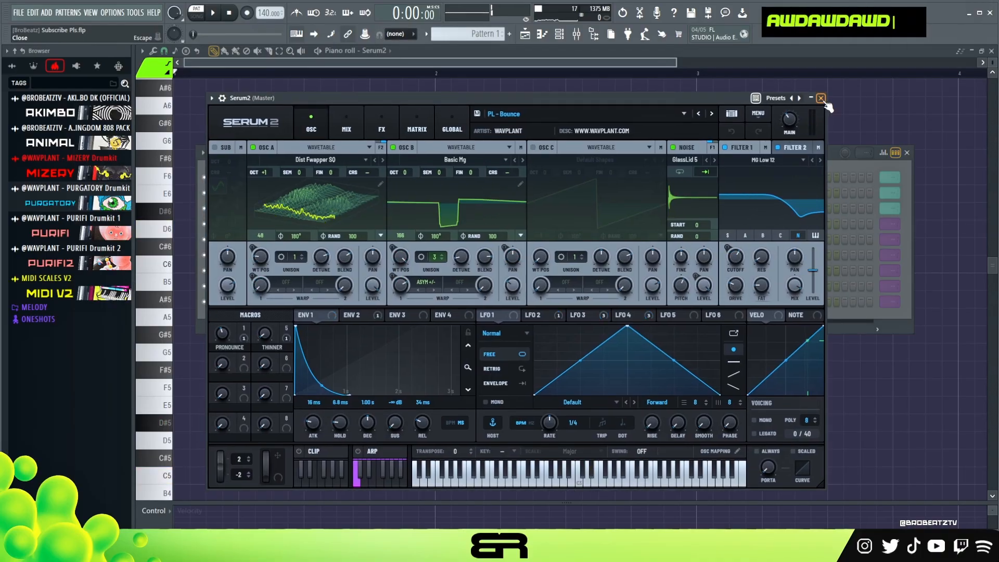
click(820, 98)
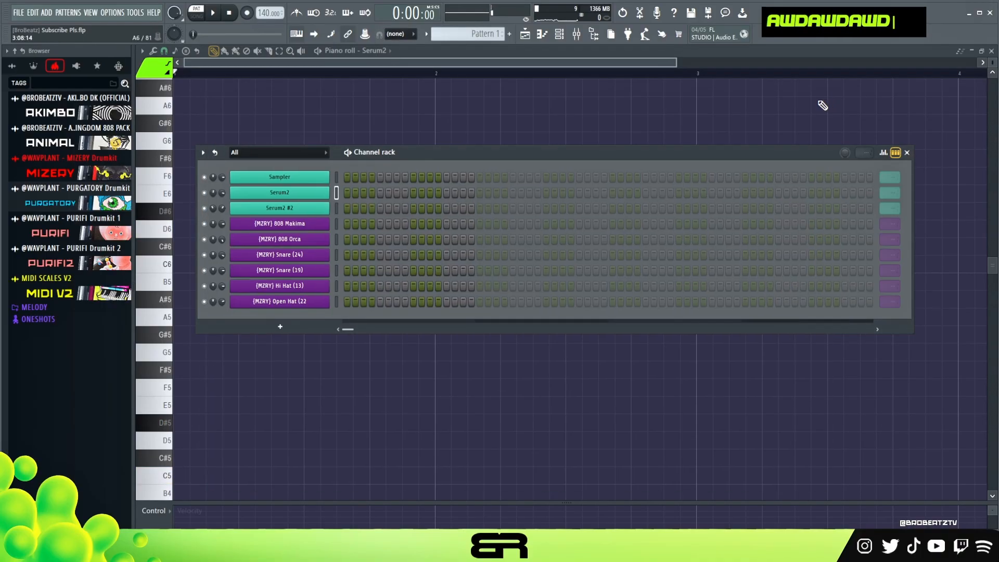
ctrl+double_click(308, 209)
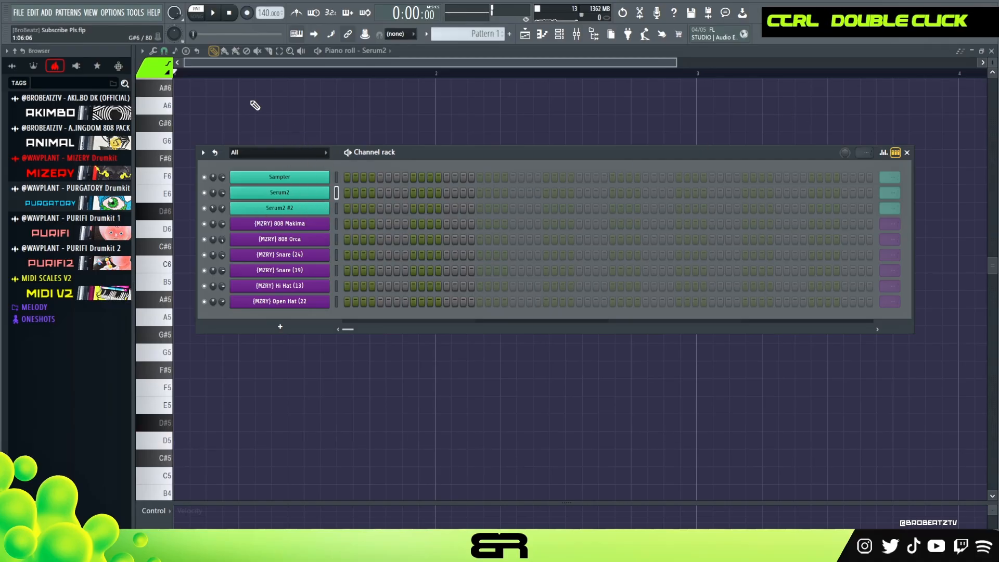
right_click(256, 218)
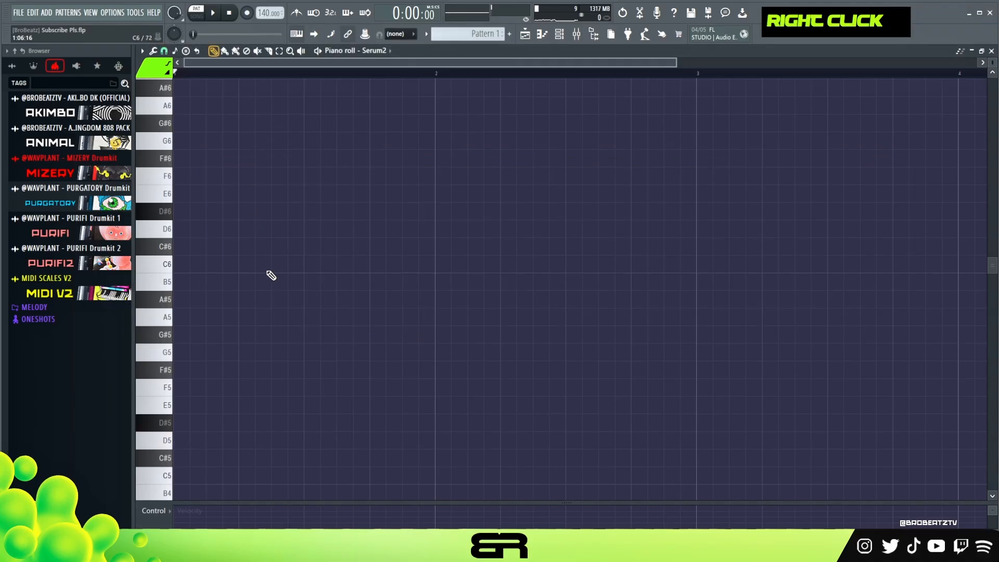
Step: Draw two consecutive long chords of G5, A#5 and C6 spanning bars 1 and 2
click(180, 264)
drag(188, 264, 429, 281)
drag(404, 238, 316, 306)
drag(291, 264, 255, 295)
drag(368, 238, 538, 357)
drag(757, 263, 696, 266)
right_click(726, 257)
drag(437, 250, 483, 359)
right_click(507, 379)
Step: Add long staggered melody notes E6, G6, G#6, D#6 and F6 above the chords
click(193, 194)
click(242, 140)
click(275, 123)
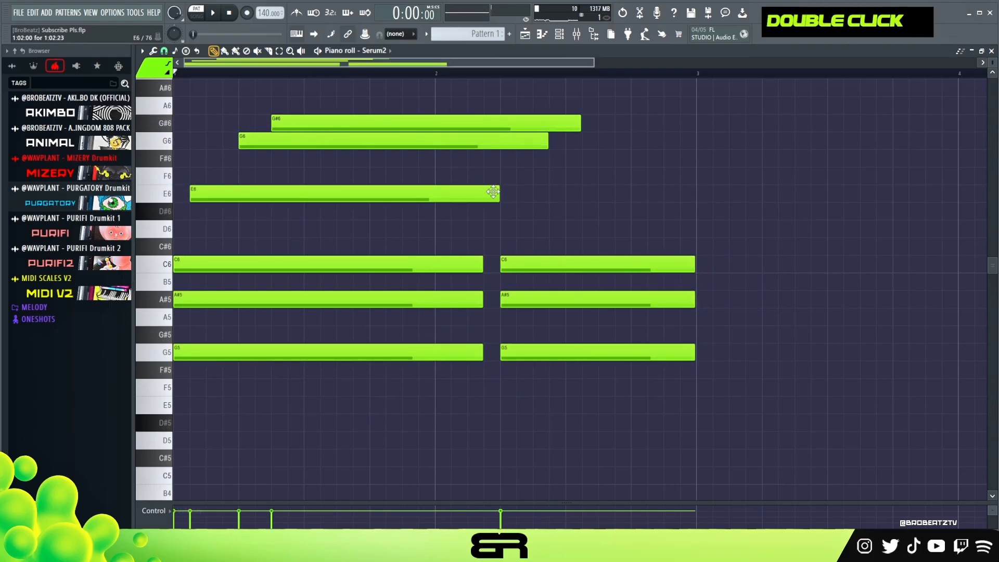
click(553, 211)
click(619, 176)
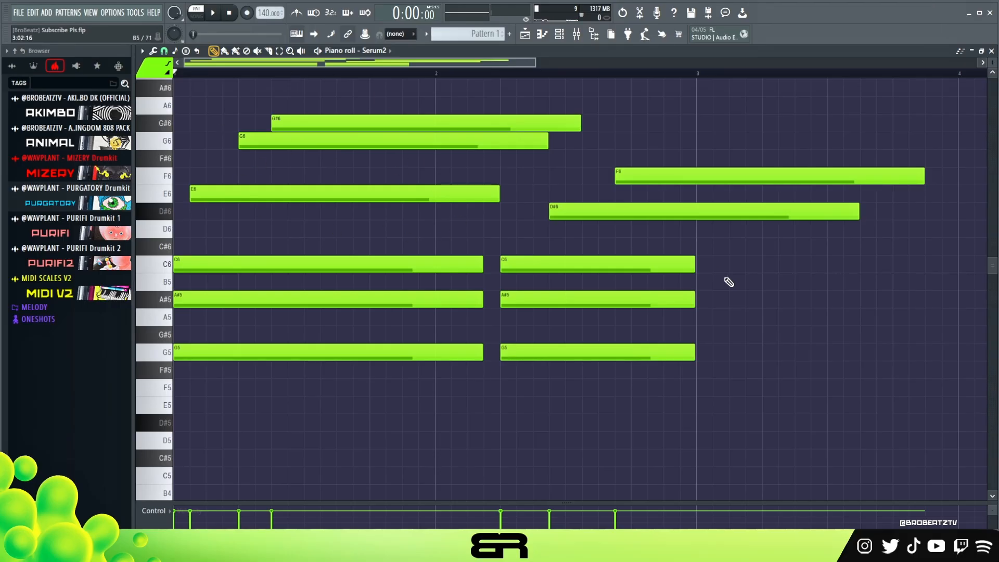
Step: Remove the long melody notes and turn the chords into five short, evenly spaced G5, A#5 and C6 stabs
right_click(696, 212)
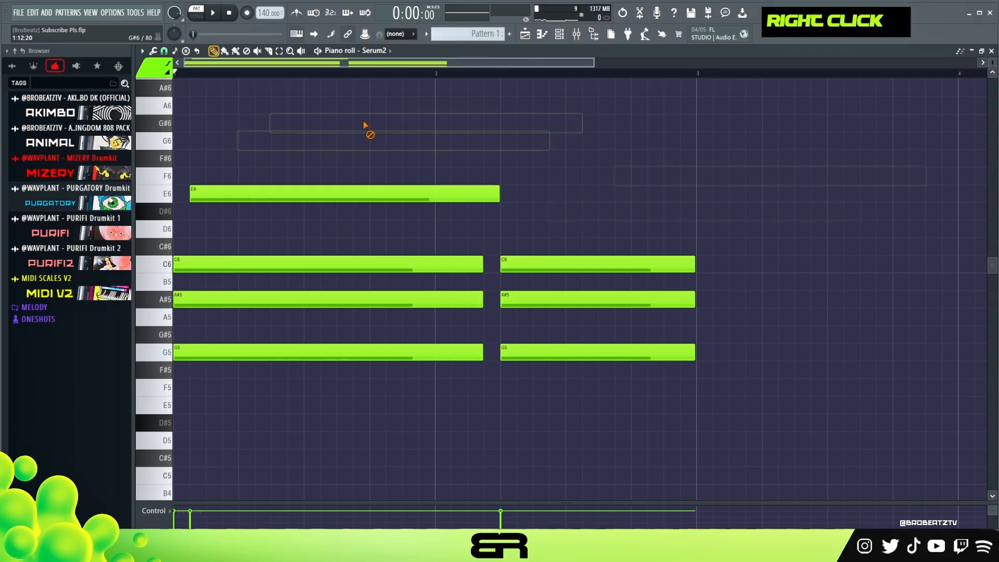
right_click(490, 195)
drag(502, 208, 394, 388)
drag(485, 351, 312, 357)
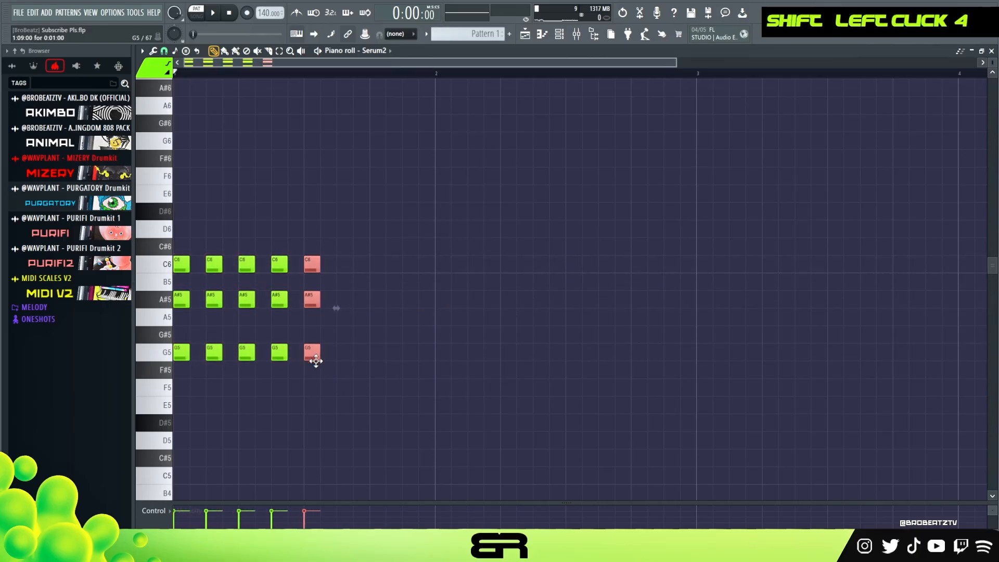
right_click(260, 284)
Step: Place short D#6, E6 and D#6 notes above the stabs, and clear every note from the piano roll
click(198, 210)
click(246, 177)
right_click(248, 179)
click(246, 195)
click(277, 212)
right_click(279, 212)
click(311, 211)
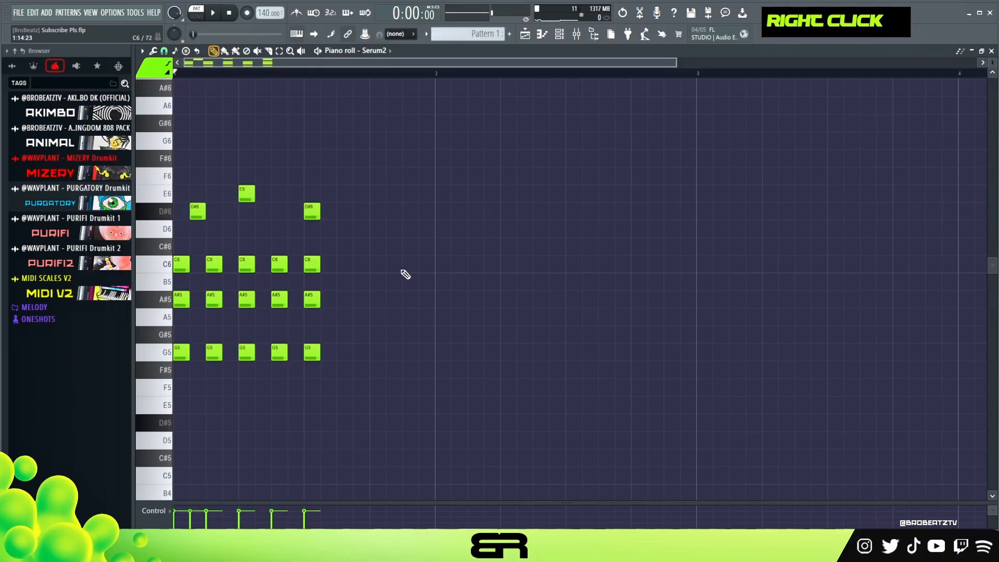
drag(386, 131, 166, 399)
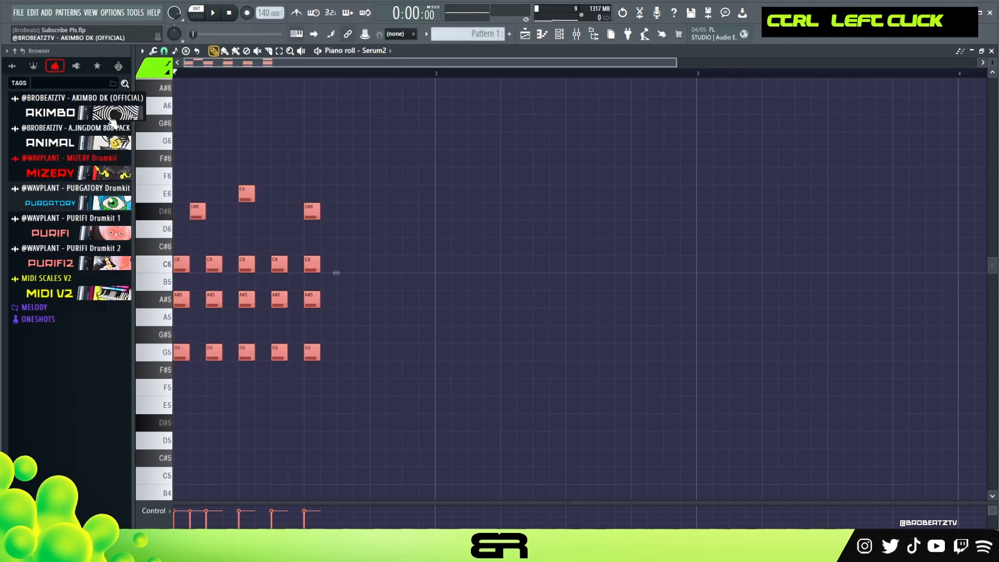
key(Delete)
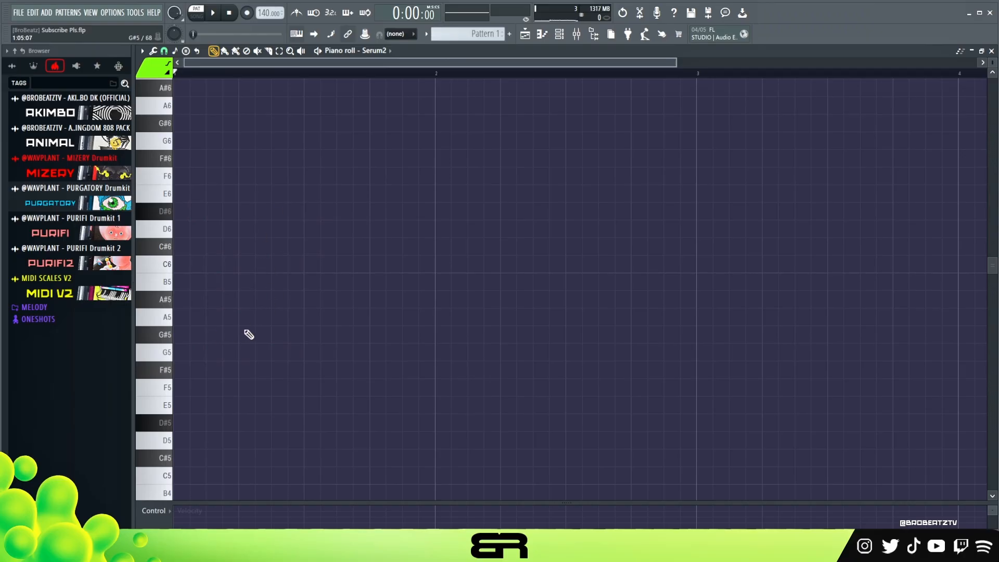
Step: Audition F5 as the root and place short F5 and G5 notes at the start of bar 1
click(165, 391)
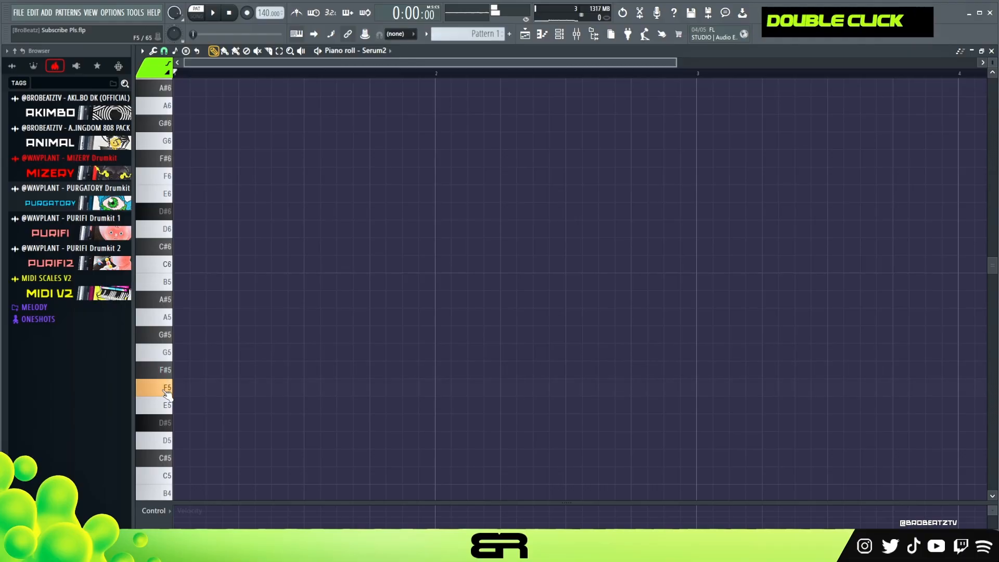
click(160, 402)
click(159, 390)
double_click(149, 389)
ctrl+drag(205, 363, 175, 352)
key(space)
key(space)
Step: Try a G#5 note at the start of bar 1 during playback and remove it
click(180, 336)
key(space)
key(space)
shift+right_click(181, 339)
key(space)
key(space)
key(space)
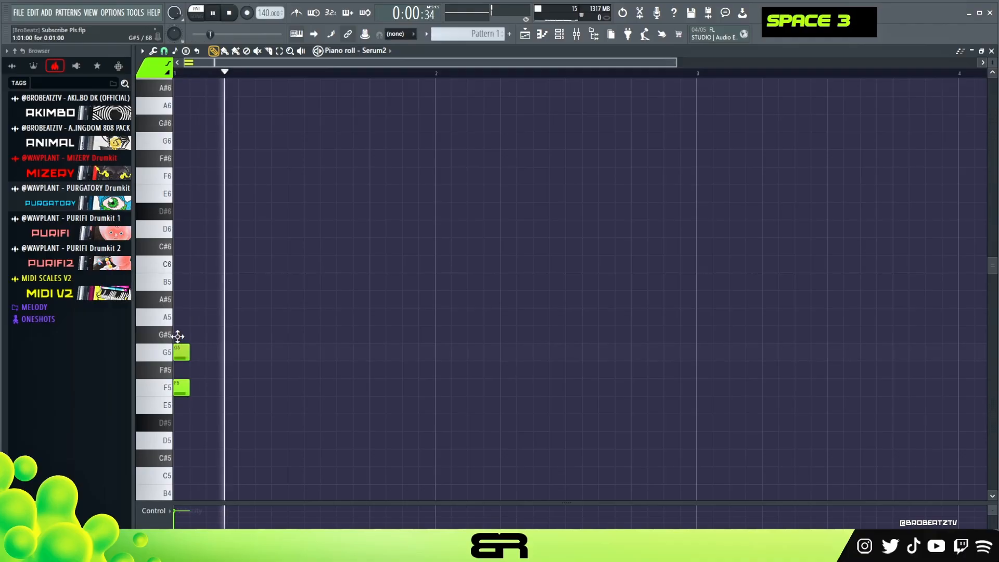
key(space)
Step: Add A5 and A#5 to the F5 and G5 stack at the start of bar 1, checking it by playback
drag(181, 349, 181, 312)
key(space)
key(space)
key(space)
key(space)
click(181, 352)
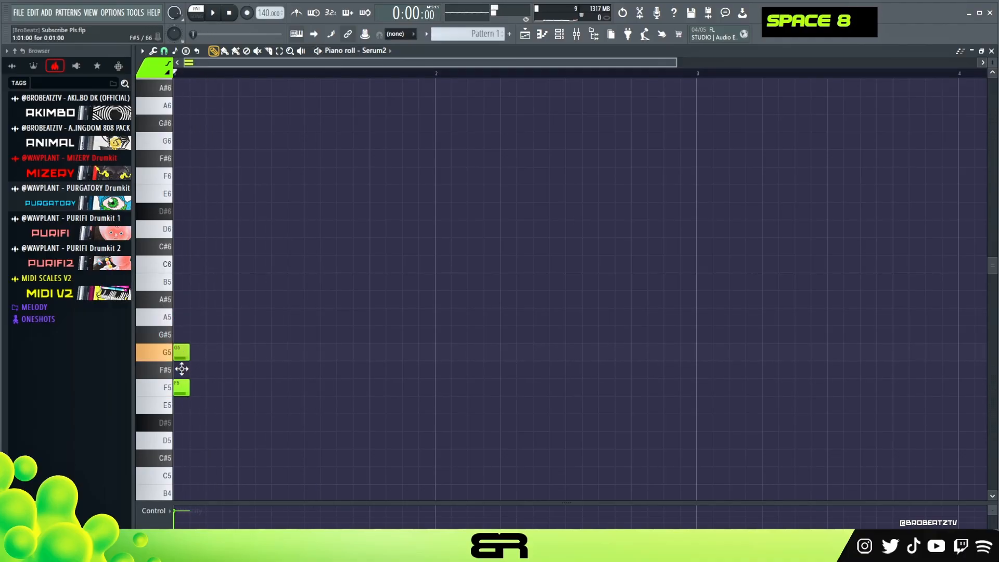
click(182, 300)
key(space)
key(space)
key(space)
key(space)
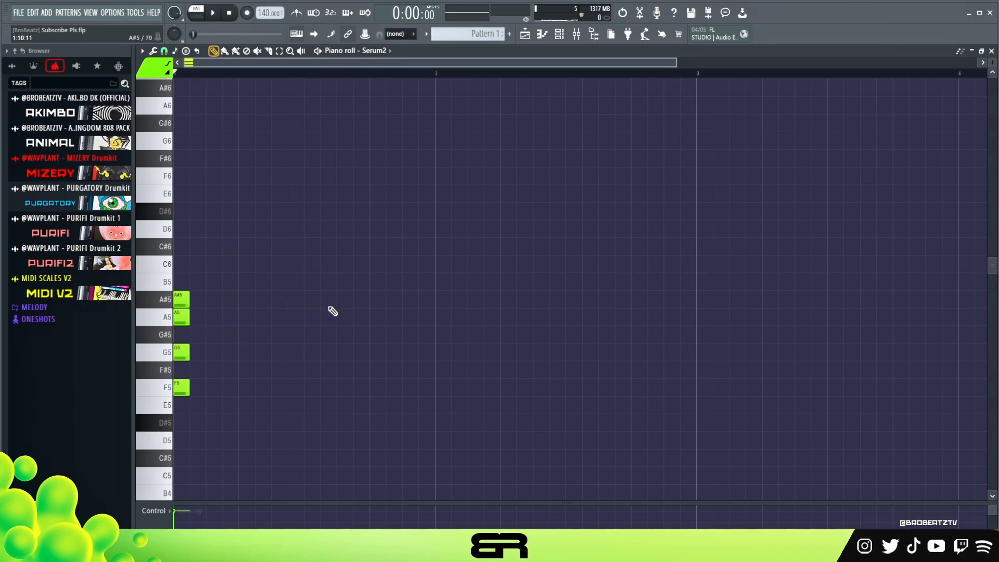
Step: Stamp a Major (Ionian) scale from F5 as a reference and position it at the start of bar 3
click(186, 51)
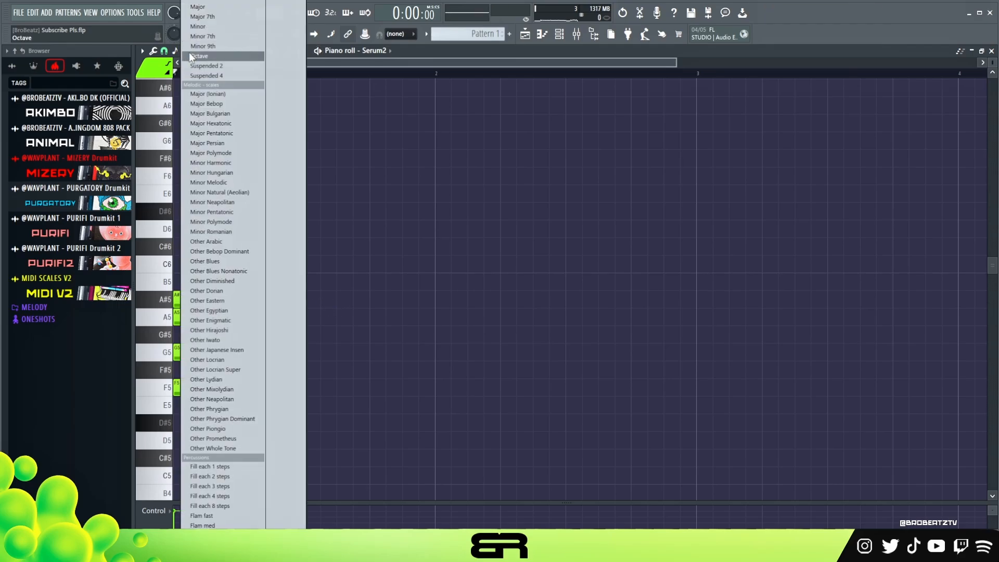
double_click(198, 95)
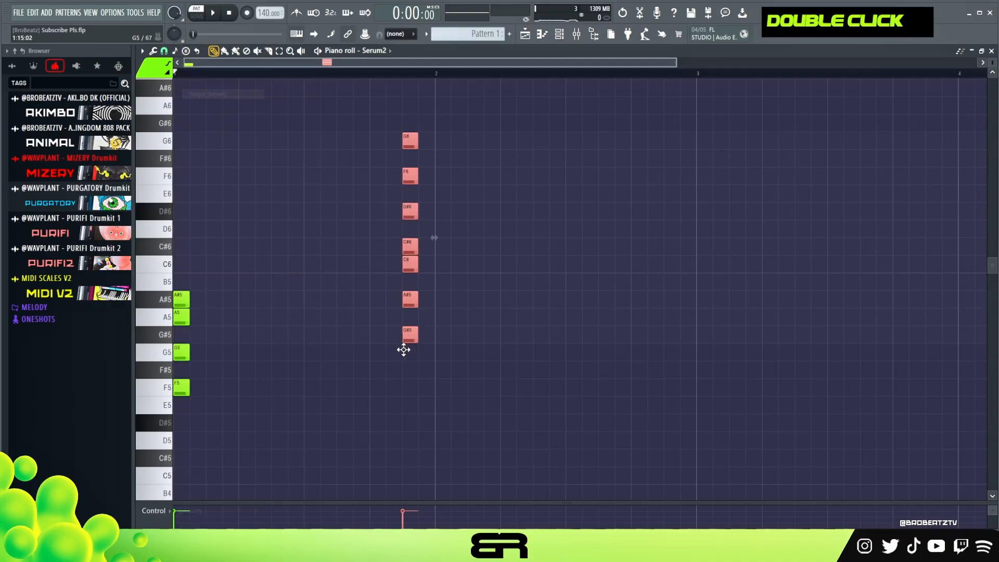
drag(425, 397, 428, 397)
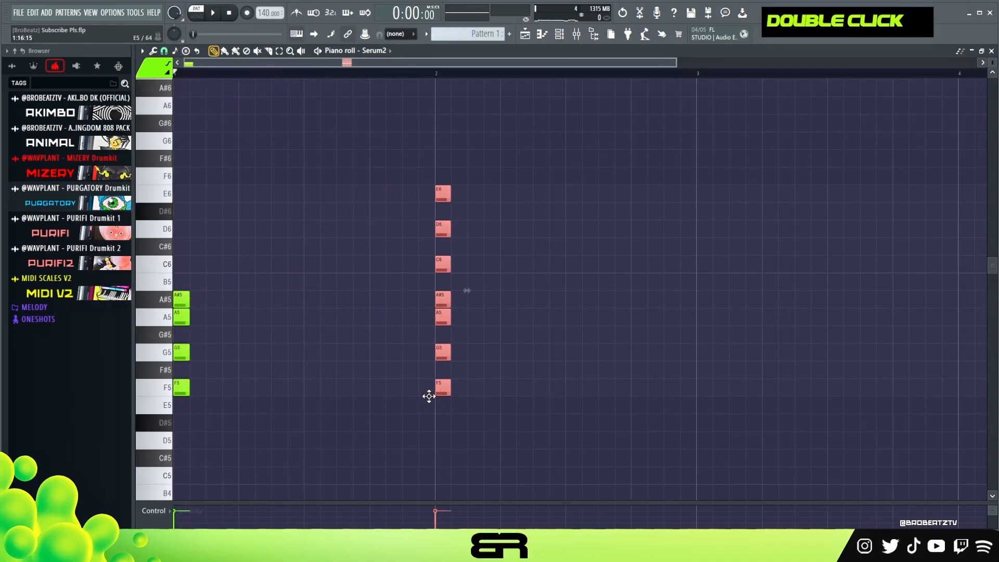
ctrl+drag(408, 167, 516, 396)
right_click(516, 396)
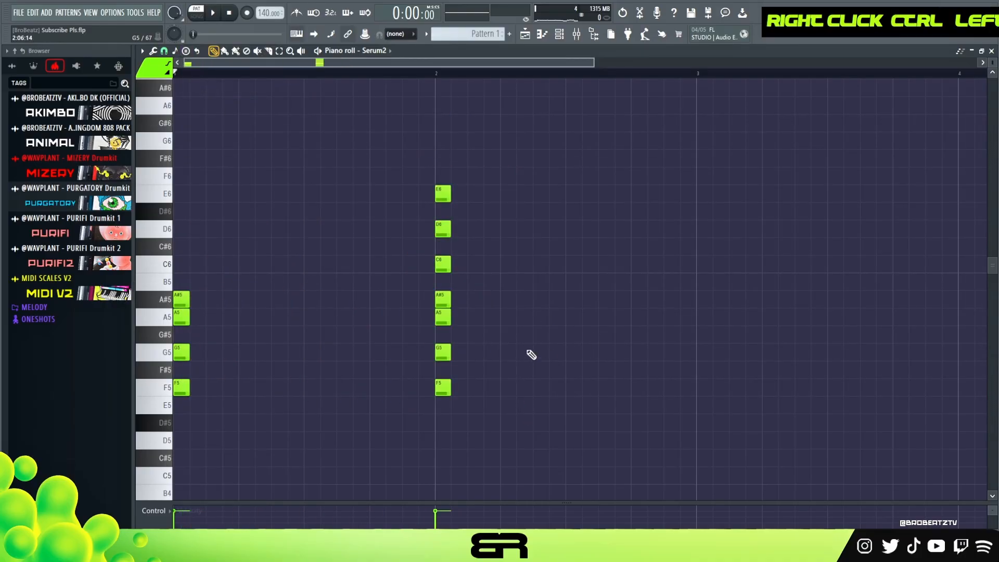
right_click(474, 398)
ctrl+drag(463, 173, 696, 385)
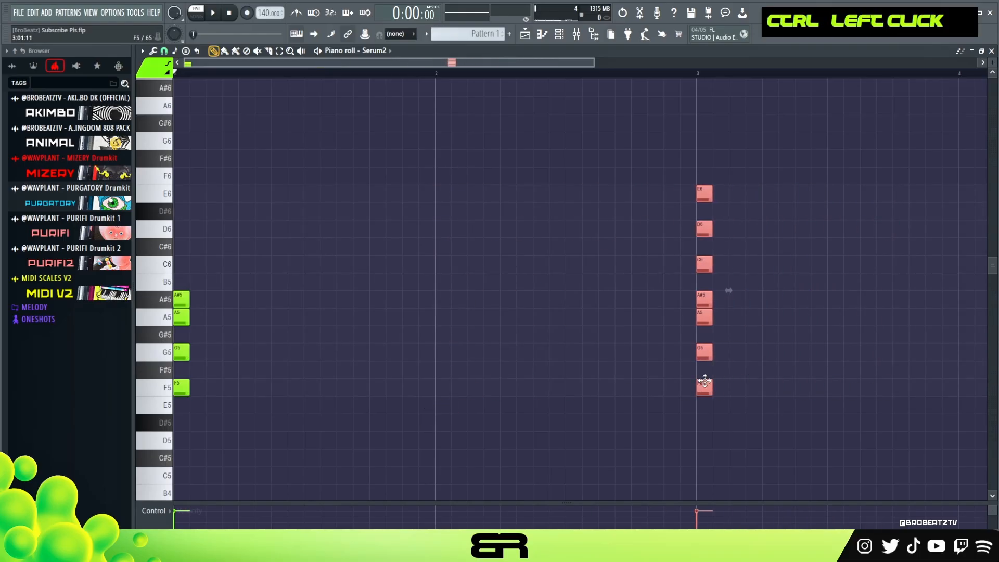
right_click(436, 387)
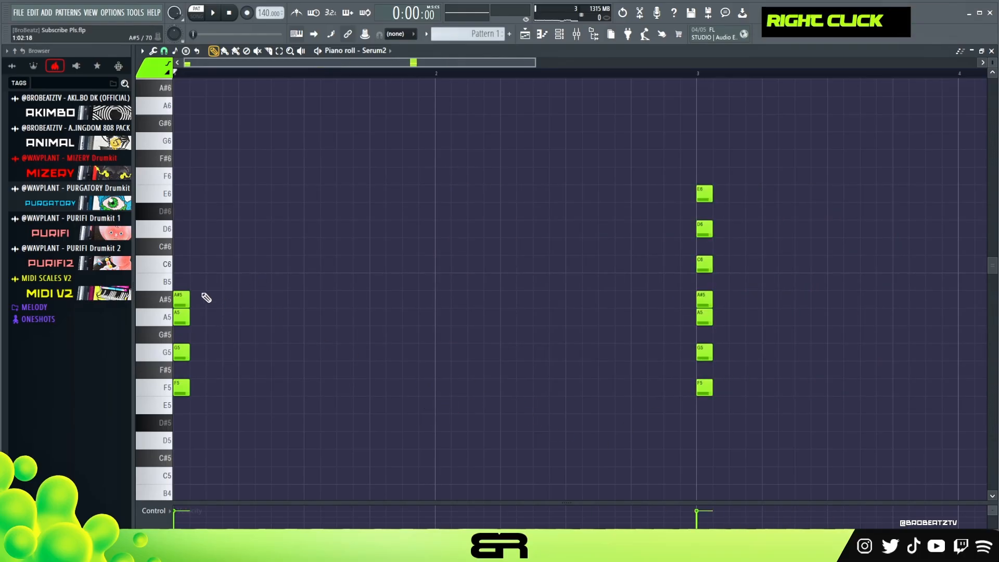
Step: Add a D6 note on top of the opening stack and play it back
key(space)
key(space)
click(180, 229)
key(space)
key(space)
key(space)
key(space)
key(space)
key(space)
key(space)
key(space)
Step: Shift G5 two steps after the opening chord and repeat the chord and G5 pattern four times across bar 1
drag(185, 348, 211, 352)
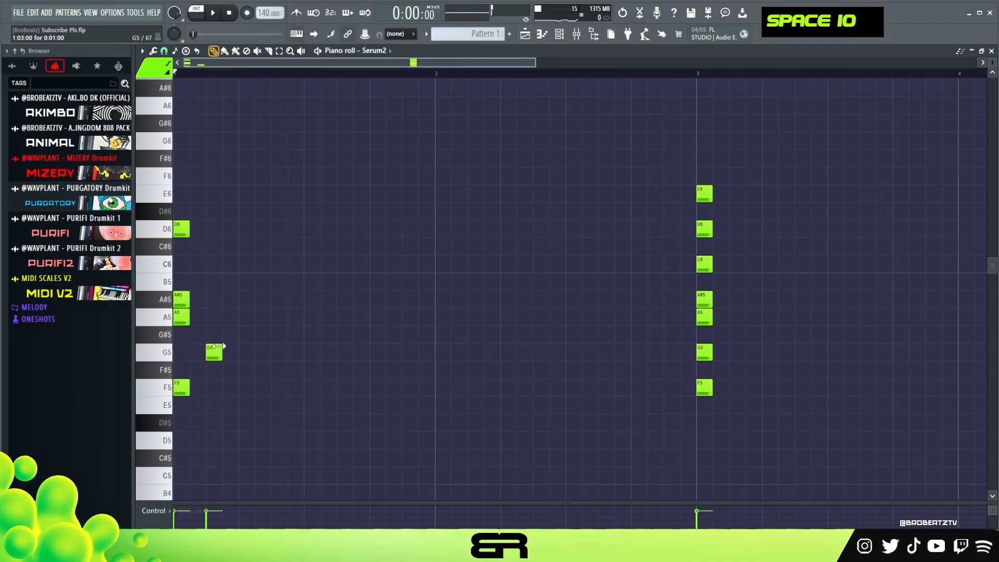
drag(245, 431, 386, 239)
right_click(375, 256)
Step: Raise the A#5 notes in the second, third and fourth chords of bar 1 to C6
drag(235, 299, 394, 298)
key(shift+Up)
key(shift+Up)
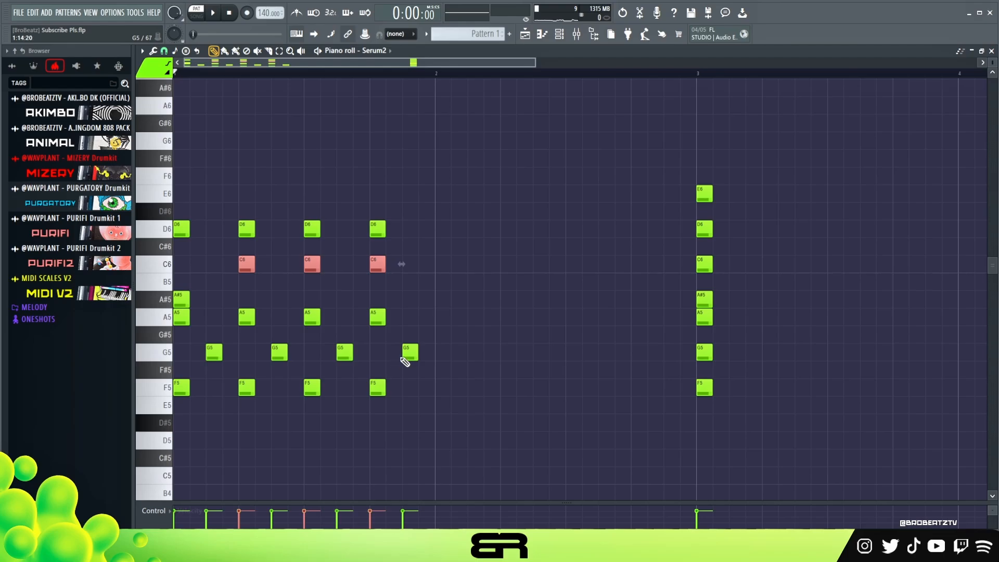
Step: Raise the last G5 note in bar 1 to D6
ctrl+click(407, 356)
key(shift+Up)
key(shift+Up)
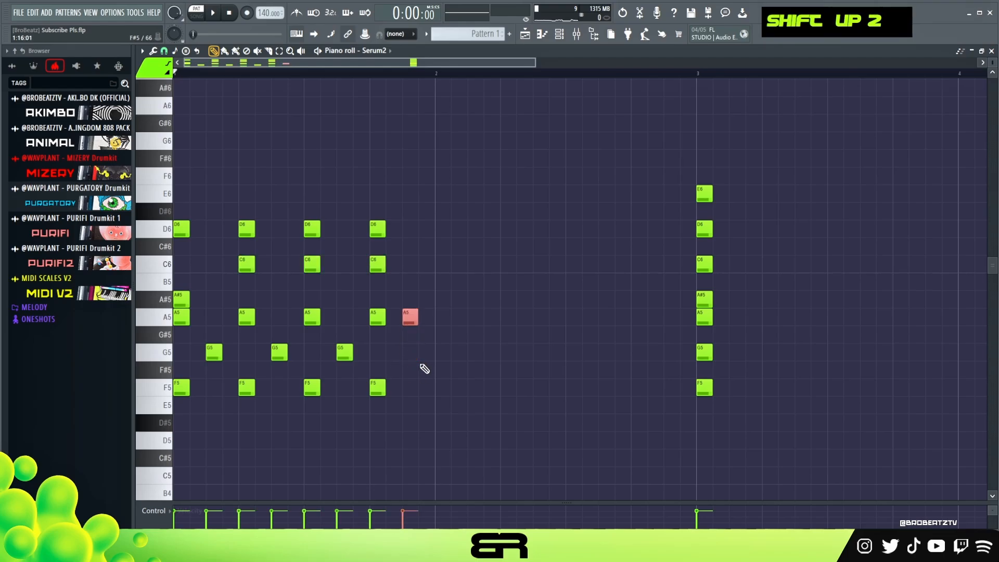
key(shift+Up)
key(shift+Up)
key(shift+Up)
key(shift+Up)
key(shift+Up)
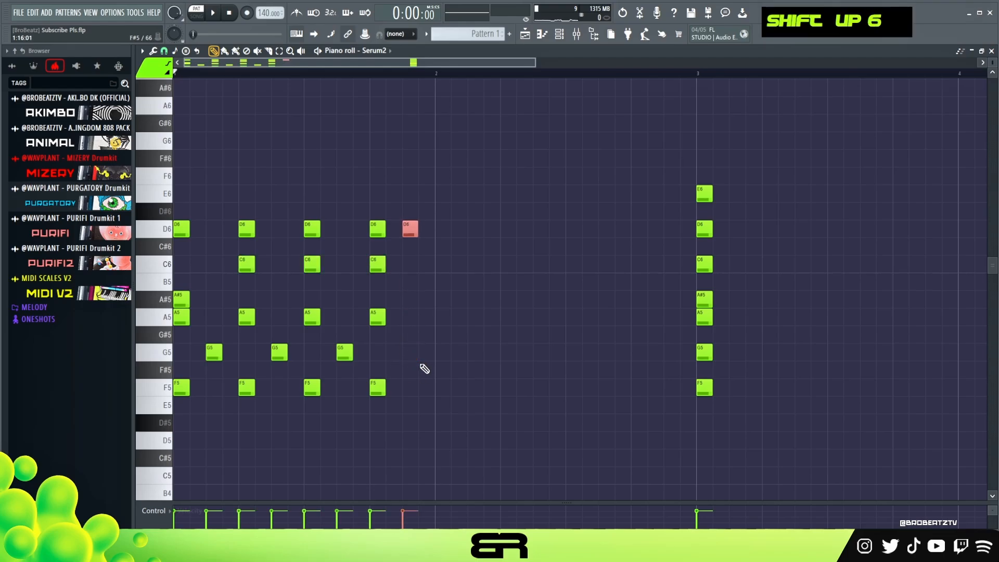
Step: Play back the bar 1 pattern to check the chords and the single notes between them
key(space)
key(space)
key(space)
key(space)
key(space)
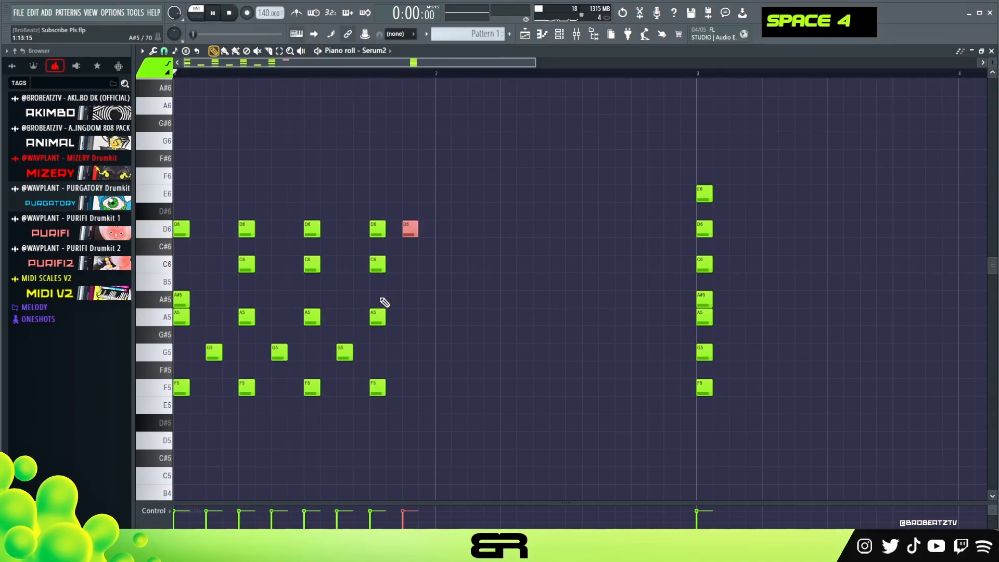
key(space)
key(space)
key(space)
Step: Delete the reference scale at bar 3 and duplicate the whole bar 1 pattern into bar 2
drag(657, 162, 790, 429)
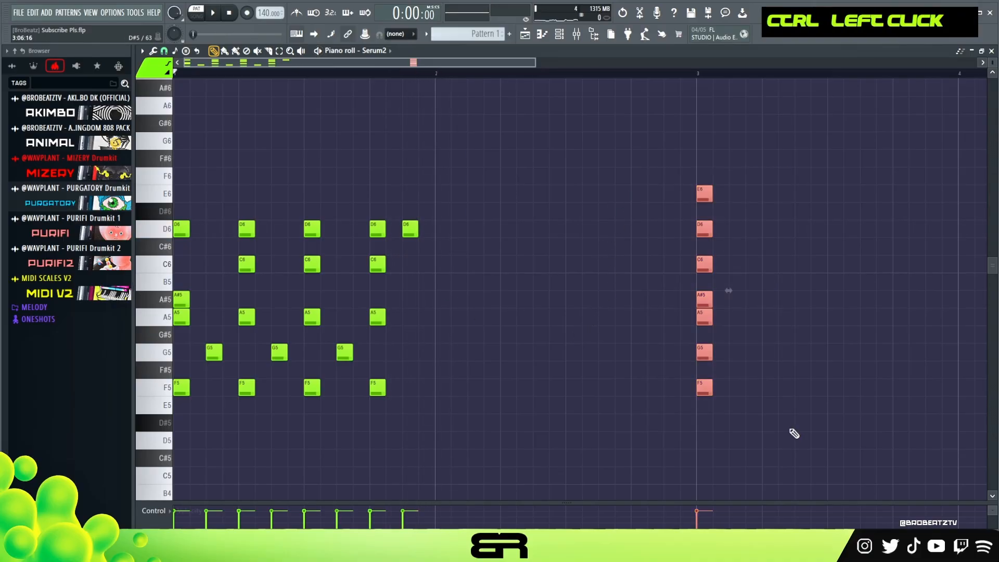
key(Delete)
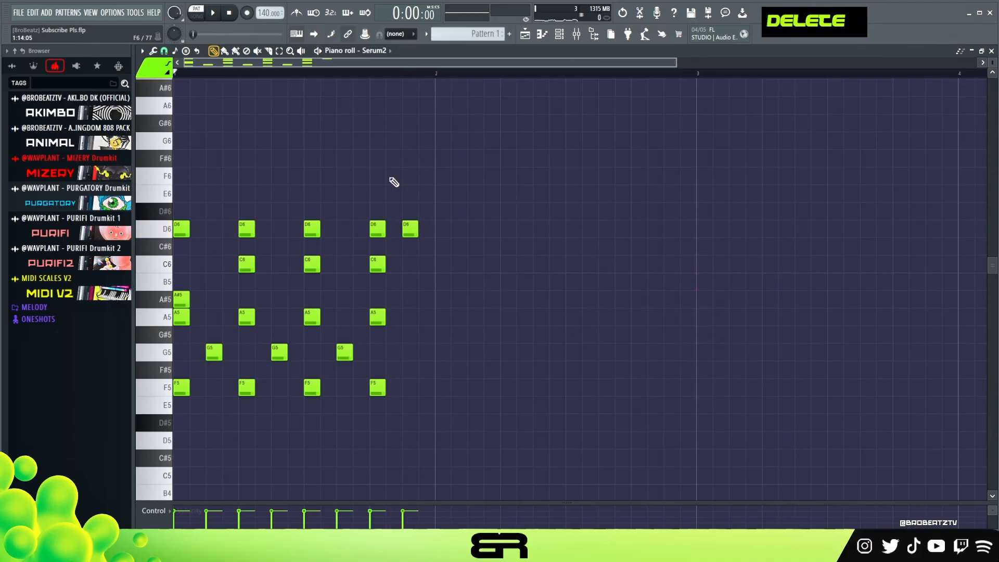
scroll(285, 163, up, 2)
drag(441, 207, 177, 446)
drag(181, 424, 443, 421)
right_click(348, 192)
scroll(322, 195, down, 2)
scroll(291, 186, up, 2)
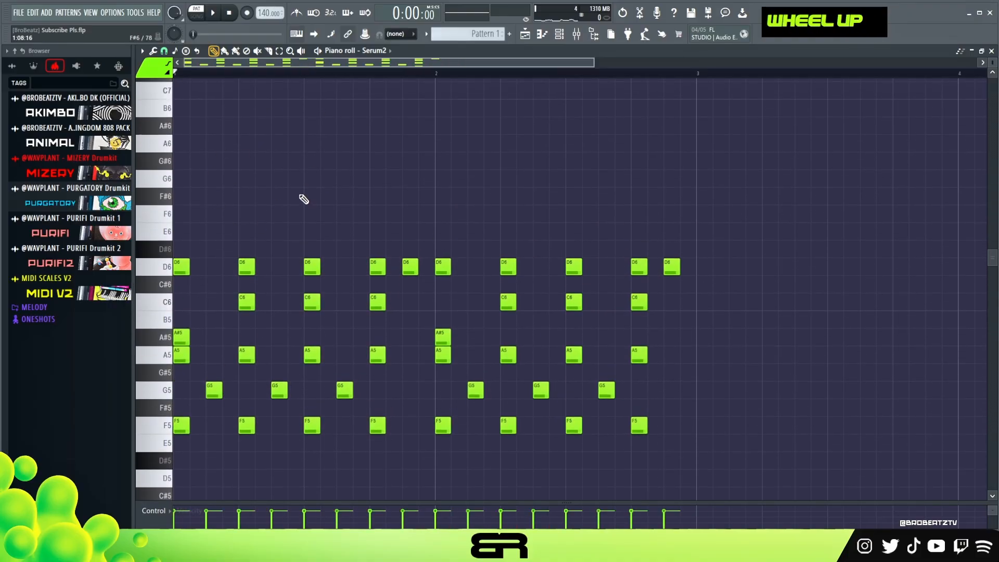
Step: Copy the first G5 and the second chord's A5 in bar 1 one octave up to G6 and A6
ctrl+shift+click(214, 390)
ctrl+shift+click(246, 357)
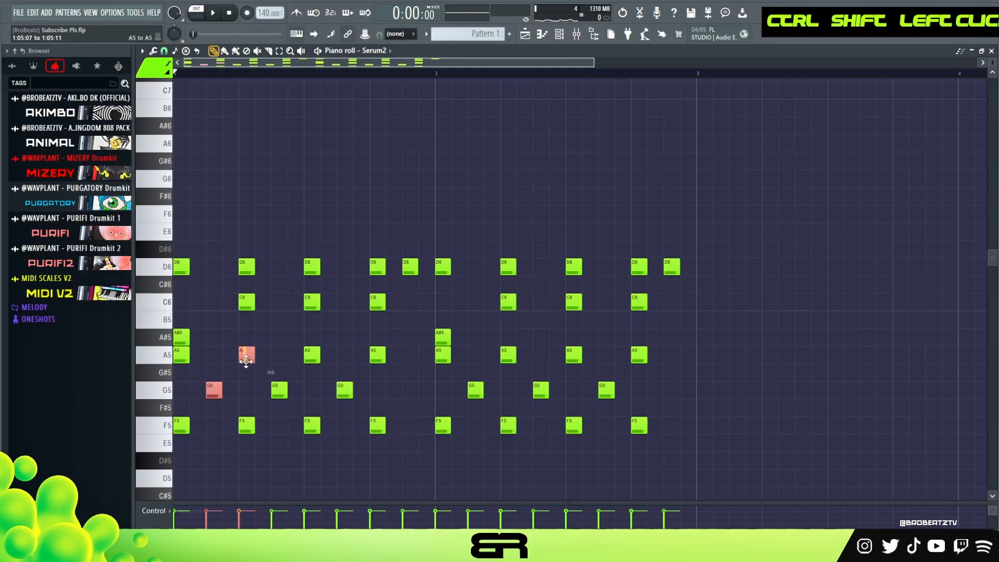
mouse_move(251, 357)
mouse_down()
mouse_move(262, 357)
mouse_move(247, 347)
mouse_up()
key(ctrl+Up)
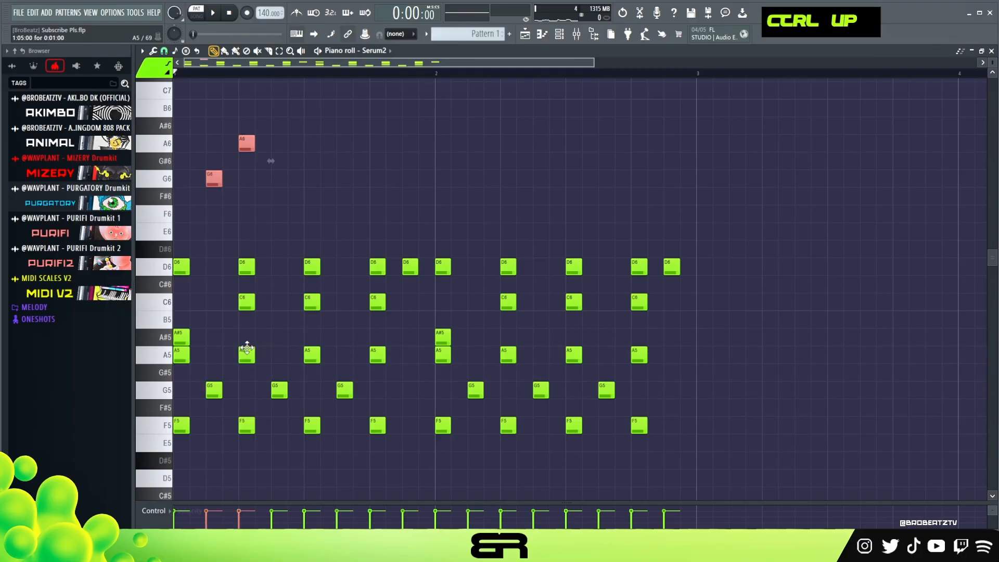
right_click(214, 359)
Step: Copy bar 1's A#5, first G5, third-chord A5 and fourth-chord F5 into bar 2 one octave higher, and play the pattern
ctrl+click(180, 338)
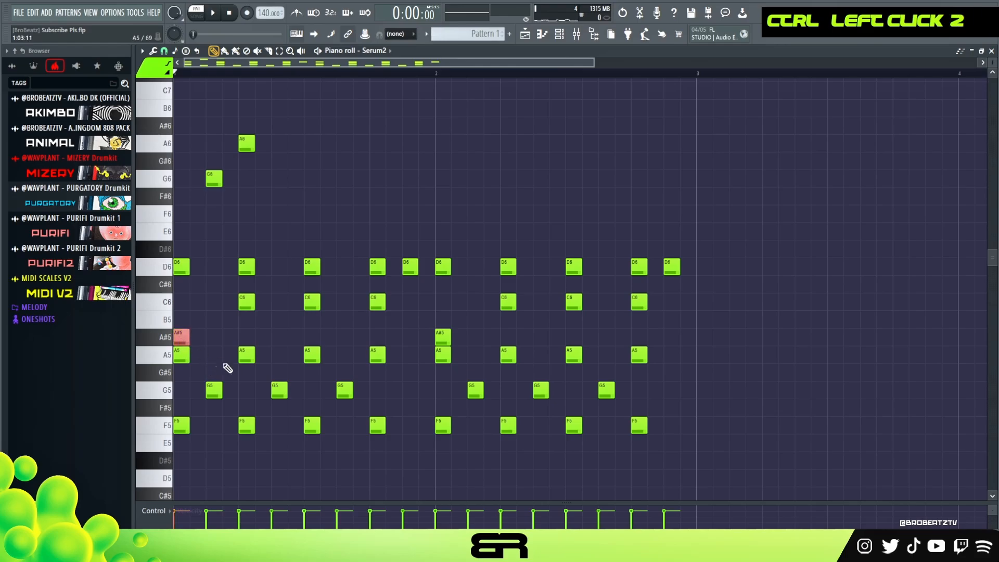
ctrl+shift+click(214, 389)
ctrl+shift+click(312, 354)
ctrl+shift+click(377, 425)
drag(180, 337, 441, 337)
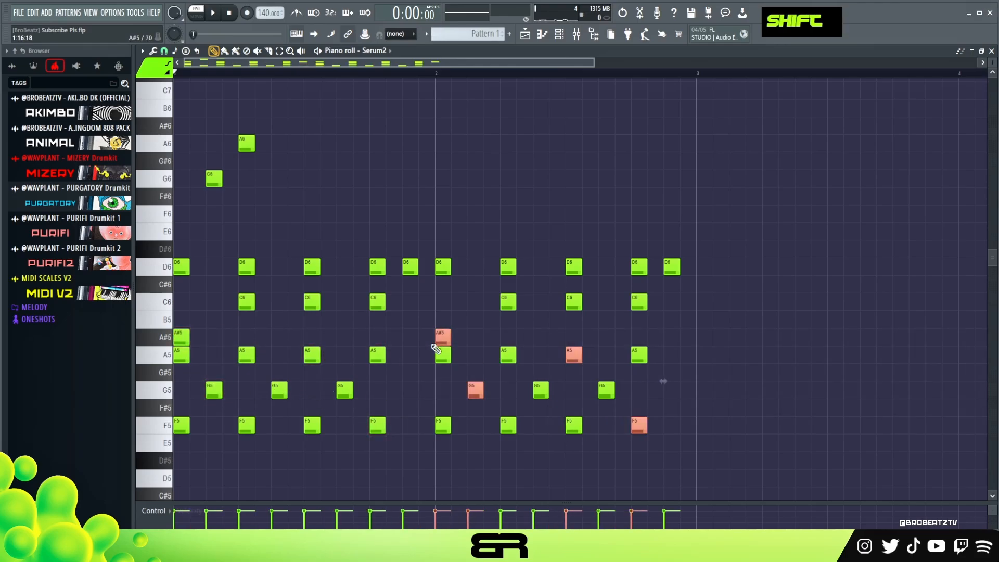
key(ctrl+Up)
click(407, 182)
key(space)
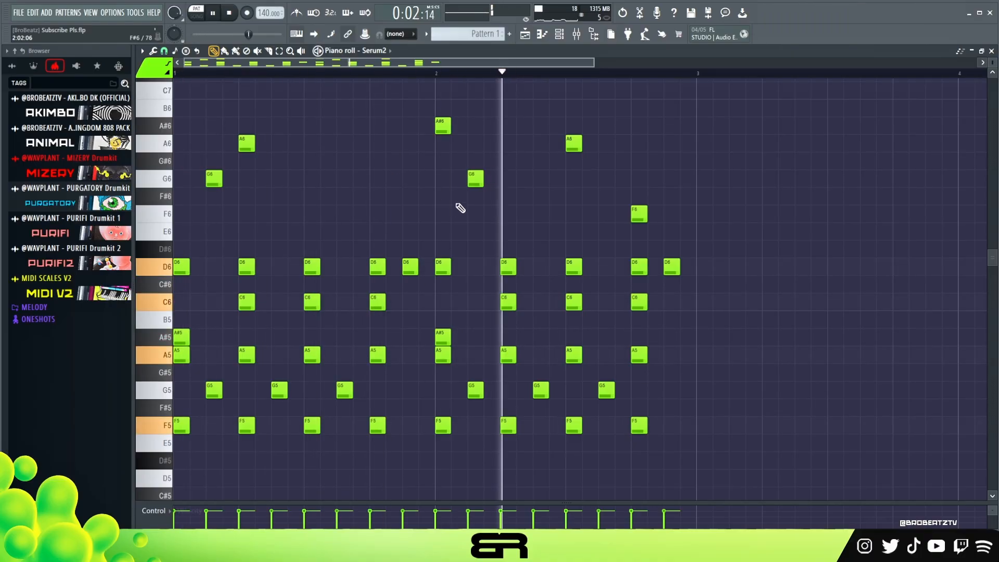
Step: Stop playback and delete the octave-raised F6, A6, G6 and A#6 notes from bar 2
key(space)
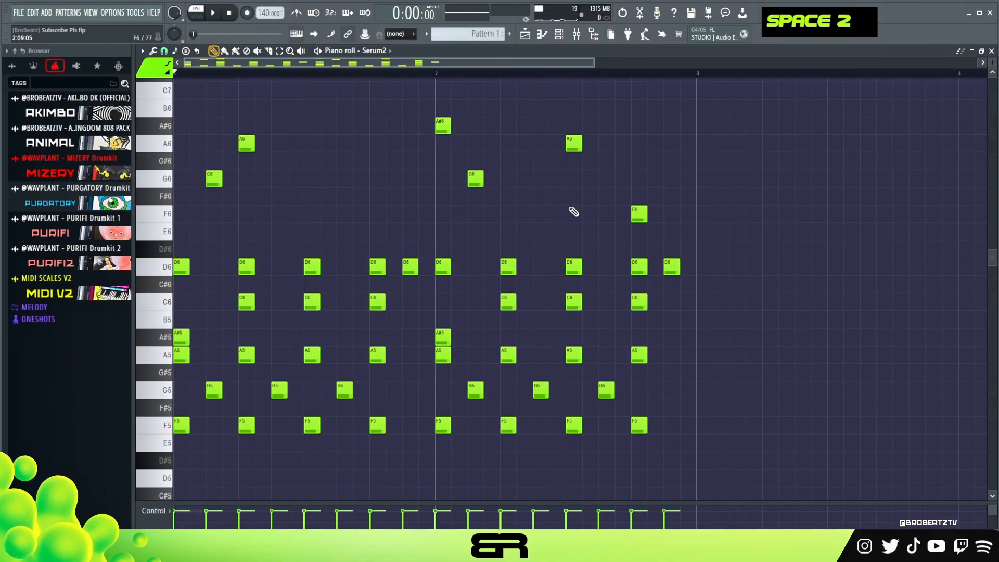
right_click(638, 213)
right_click(574, 143)
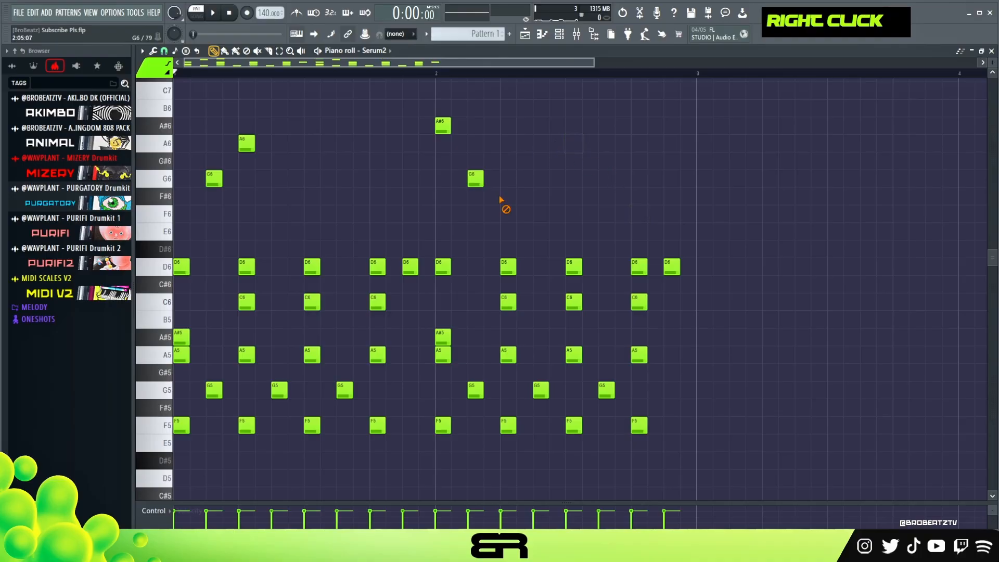
right_click(475, 179)
right_click(443, 126)
Step: Copy bar 1's G6–A6 pair to its third G5 and fourth chord and to the start of bar 2, and play both bars
drag(245, 136, 448, 180)
right_click(459, 188)
drag(701, 76, 175, 76)
key(space)
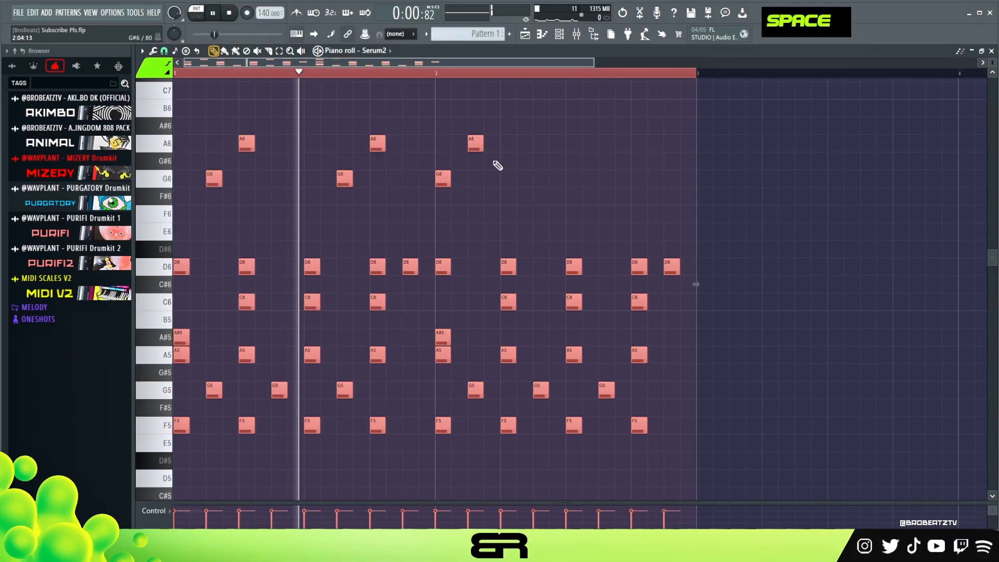
right_click(491, 169)
key(space)
Step: Place bar 1's first G6 on the opening chord, keep an A6 on the second chord, and play the pattern
drag(276, 121, 182, 182)
right_click(385, 209)
key(space)
key(space)
right_click(227, 155)
right_click(214, 144)
click(245, 143)
key(space)
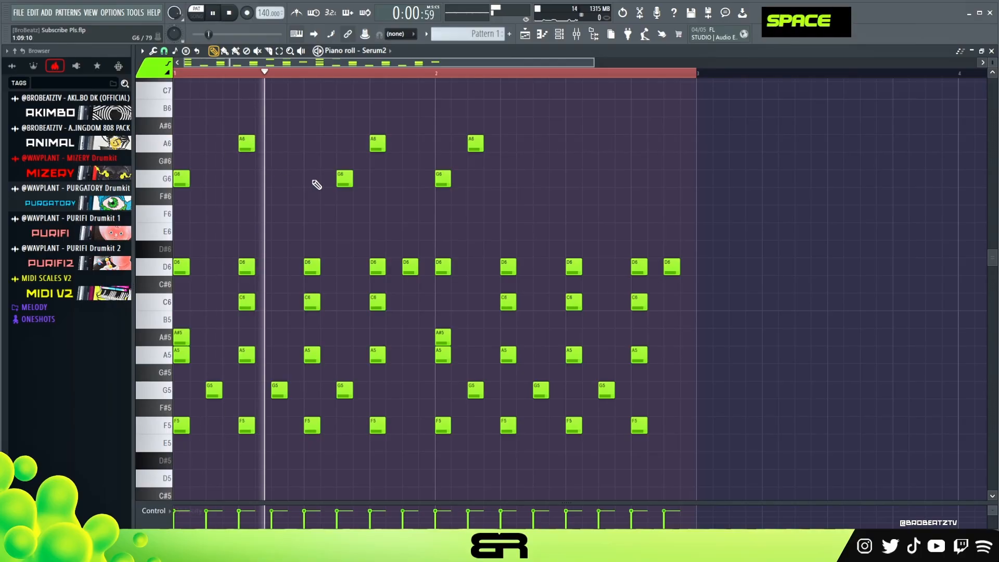
Step: Replay the pattern, move bar 2's A6 onto the second chord, and check the result
key(space)
key(space)
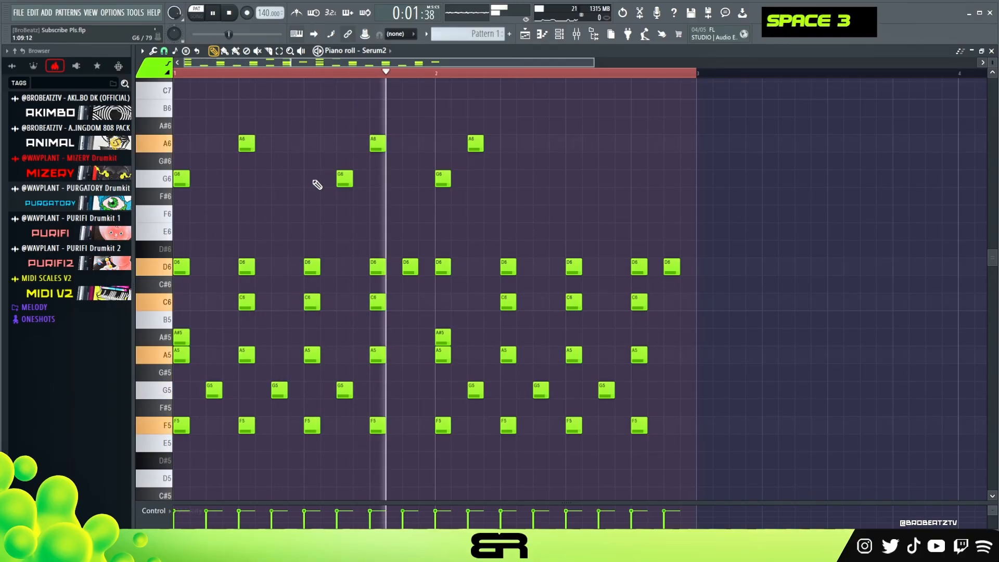
key(space)
key(space)
key(space)
drag(476, 144, 508, 150)
key(space)
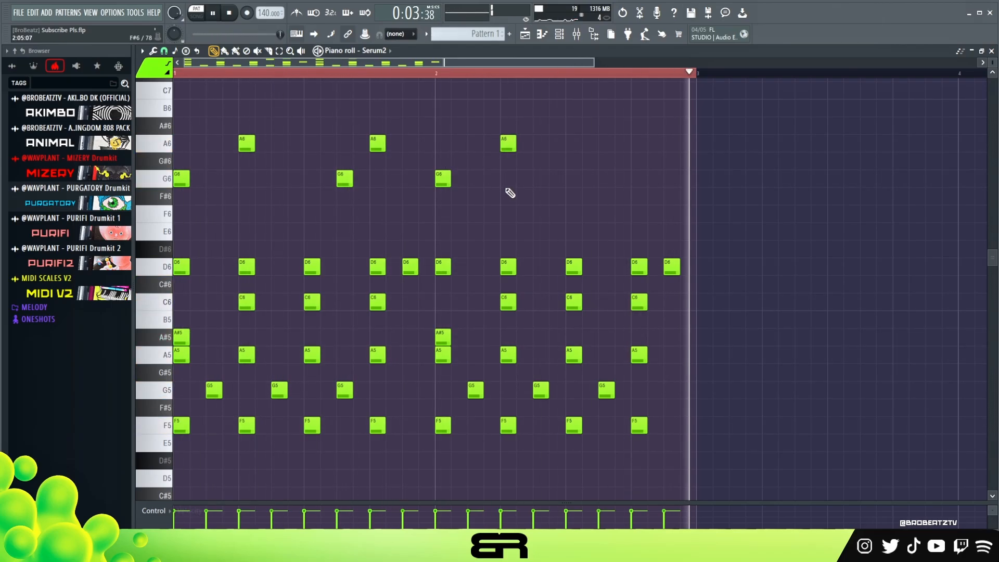
key(space)
Step: Transpose the whole two-bar pattern down one octave and play it back
key(ctrl+a)
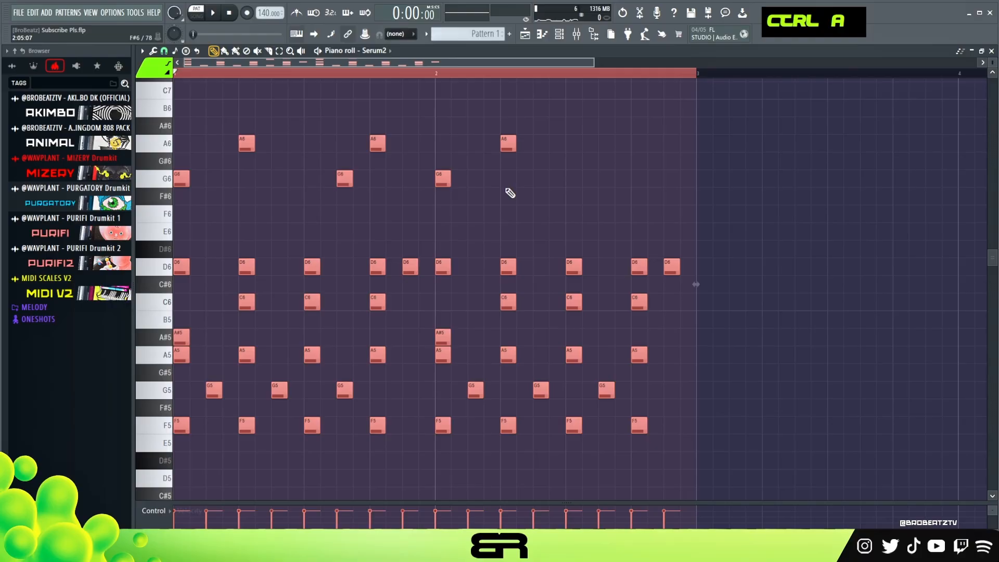
key(ctrl+Down)
key(space)
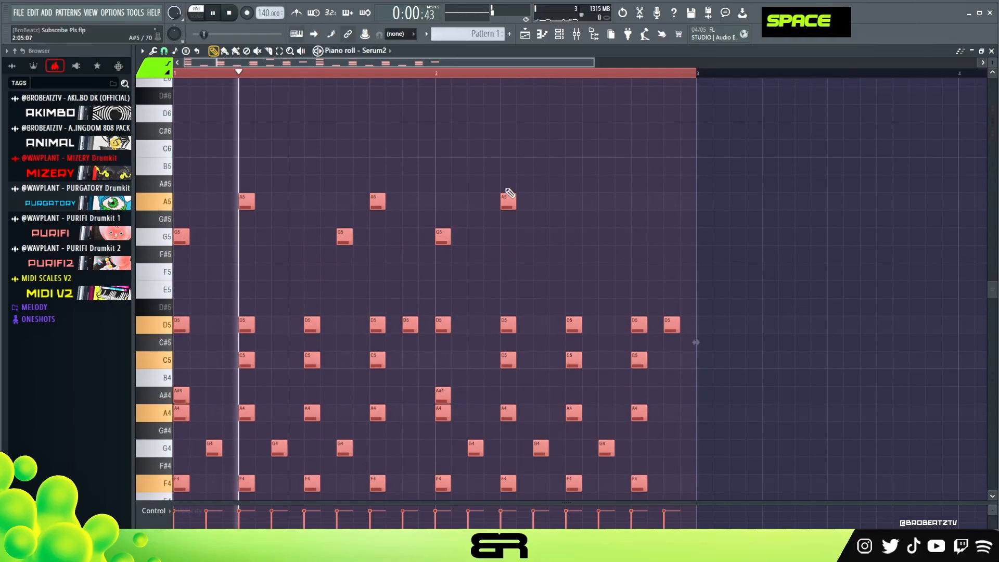
ctrl+right_click(561, 206)
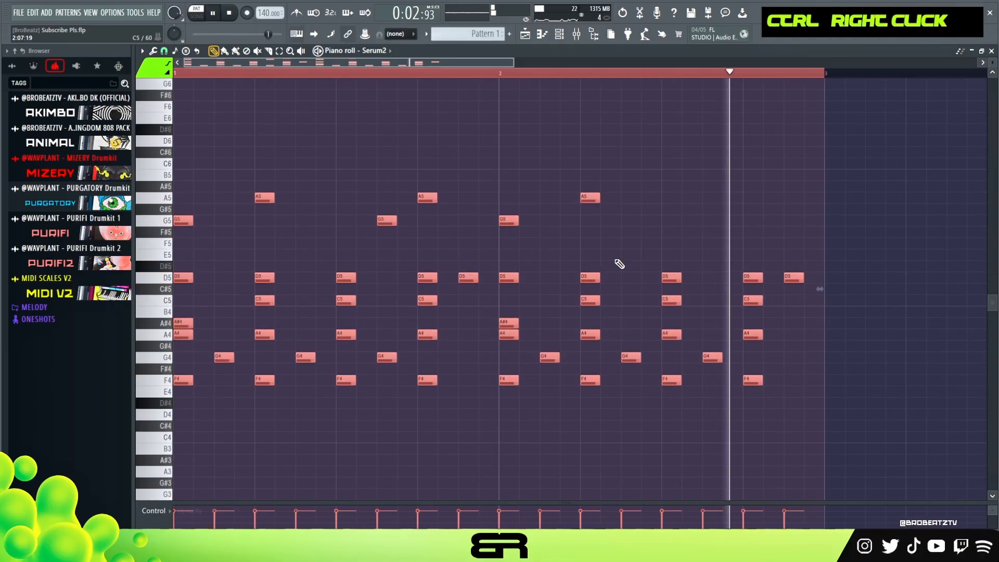
key(space)
Step: Duplicate the two-bar pattern into bars 3 and 4, and duplicate all four bars into bars 5 to 8
key(ctrl)
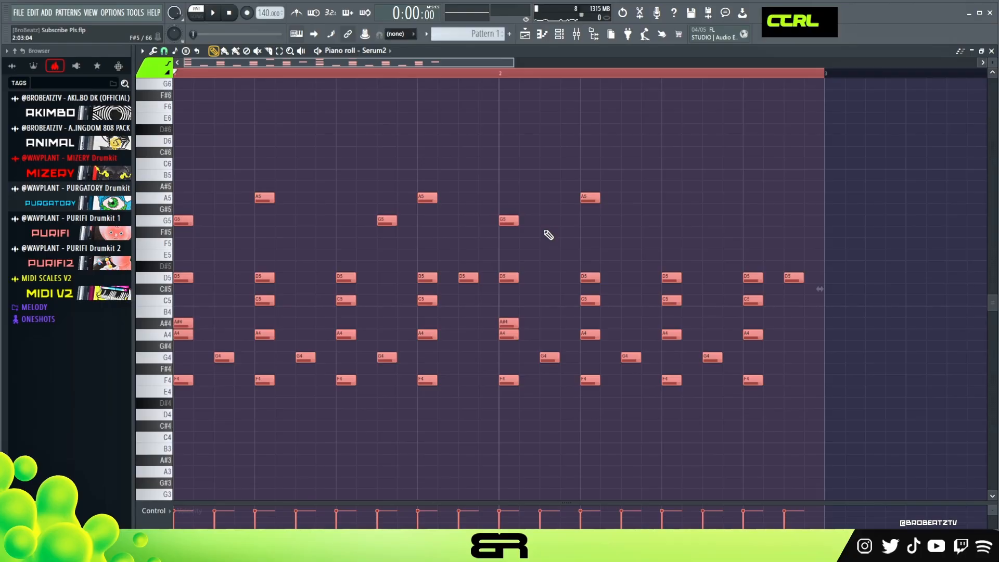
key(ctrl+b)
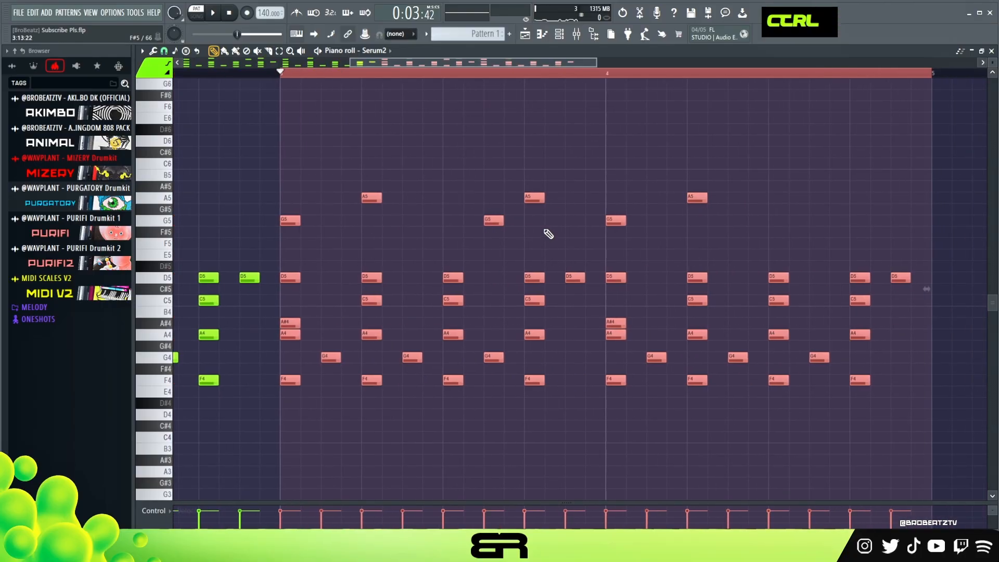
ctrl+right_click(481, 167)
key(ctrl+a)
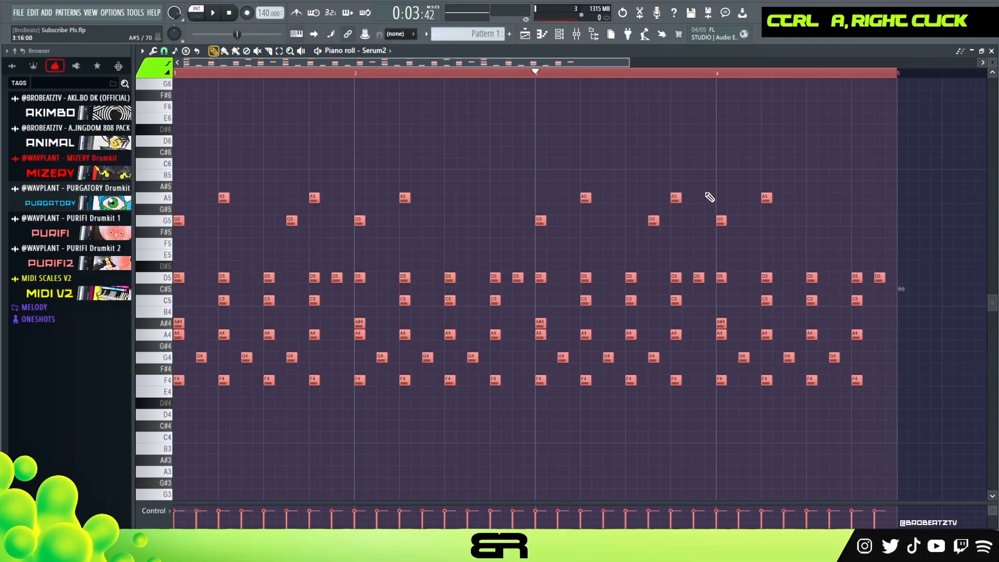
key(ctrl+b)
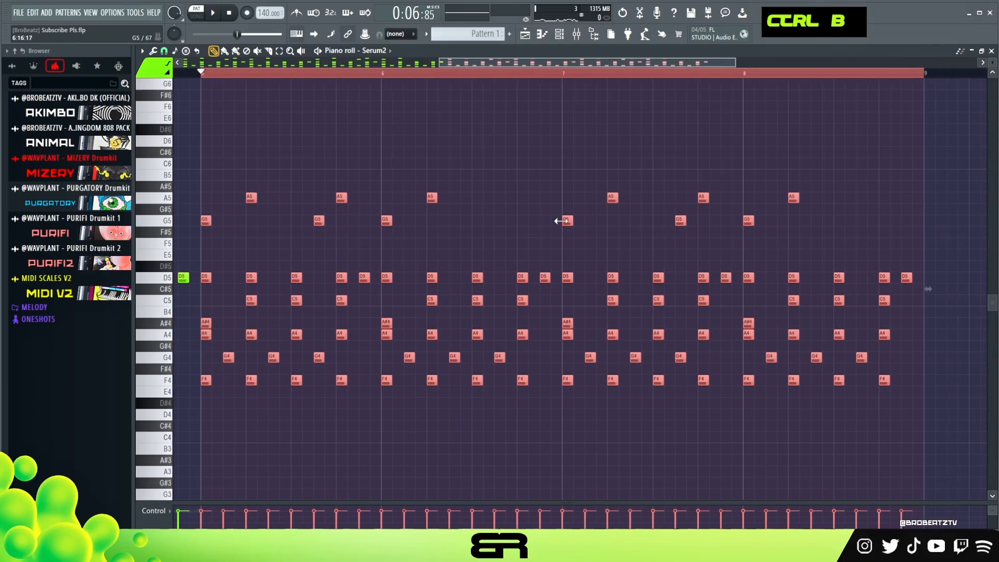
Step: Copy the G5 and A5 top notes in bars 5 to 8 one octave up to G6 and A6, and play them briefly
right_click(380, 203)
drag(201, 181, 810, 208)
mouse_move(205, 221)
mouse_down()
mouse_move(216, 225)
mouse_move(200, 221)
mouse_up()
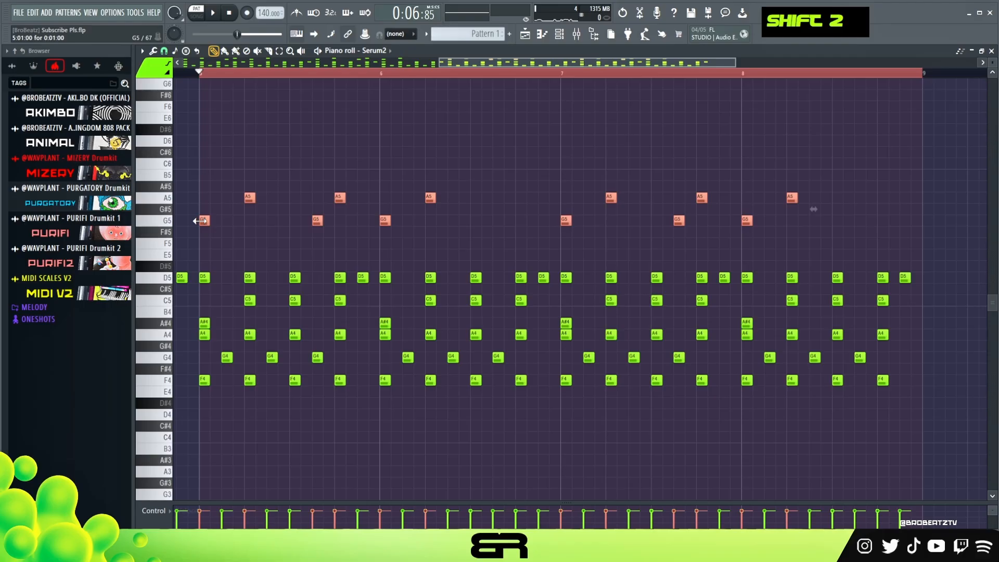
key(ctrl+Up)
key(space)
key(space)
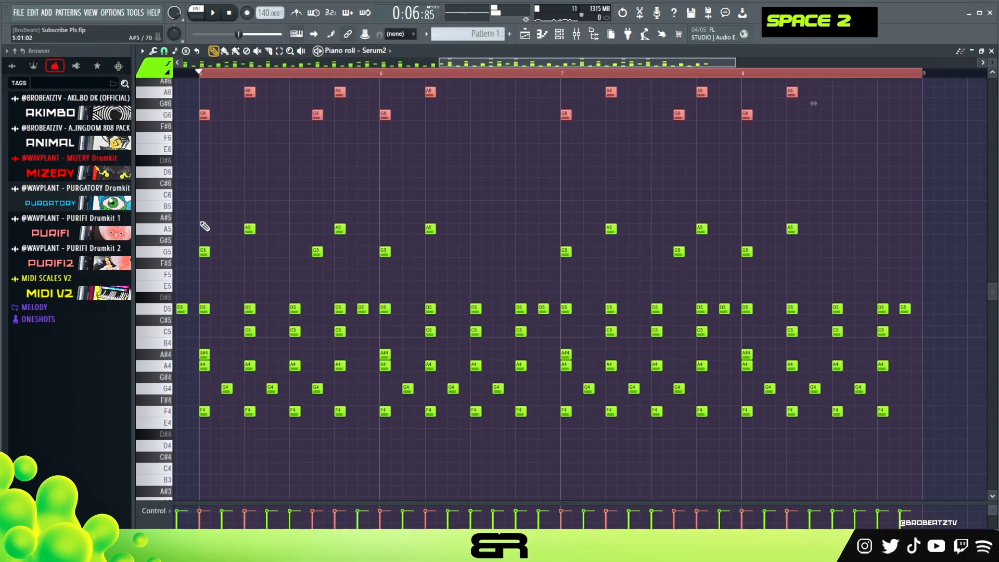
Step: Shift the copied top notes in bars 5 to 8 to D6 and E6, and raise the E6 notes to F6
key(ctrl+Down)
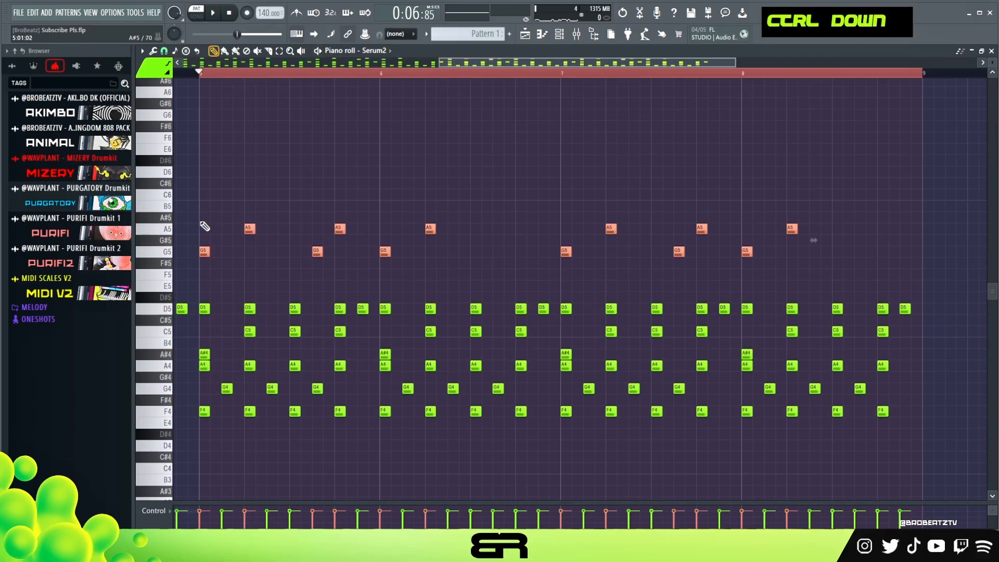
key(shift+Down)
key(shift+Down)
key(shift+Down)
key(shift+Down)
key(shift+Down)
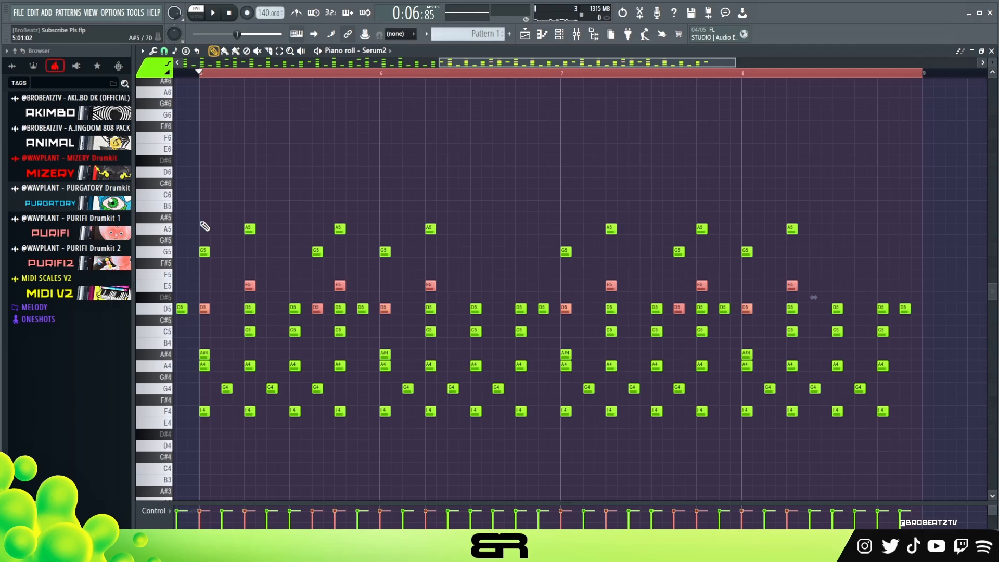
key(ctrl+Up)
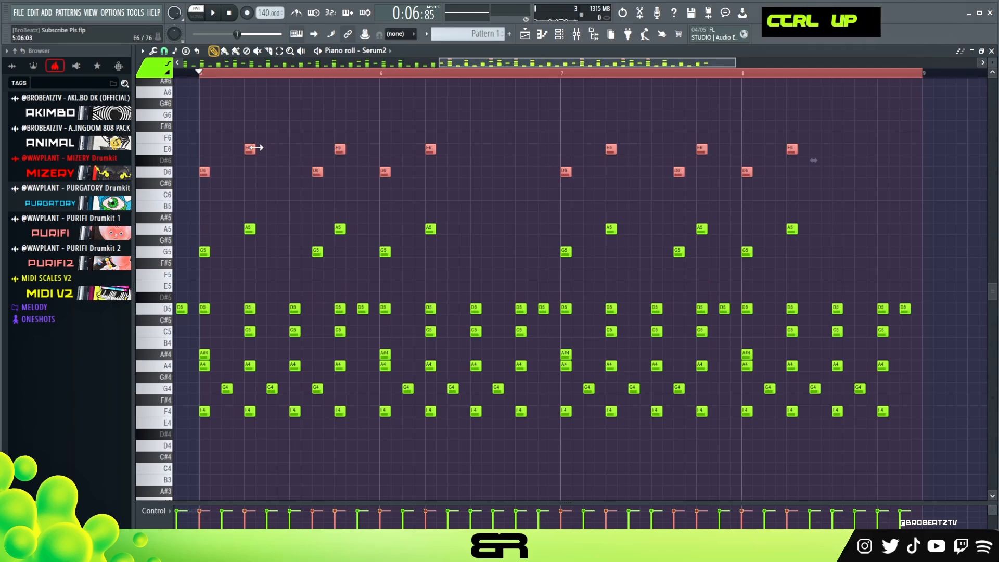
ctrl+click(167, 151)
key(shift+Up)
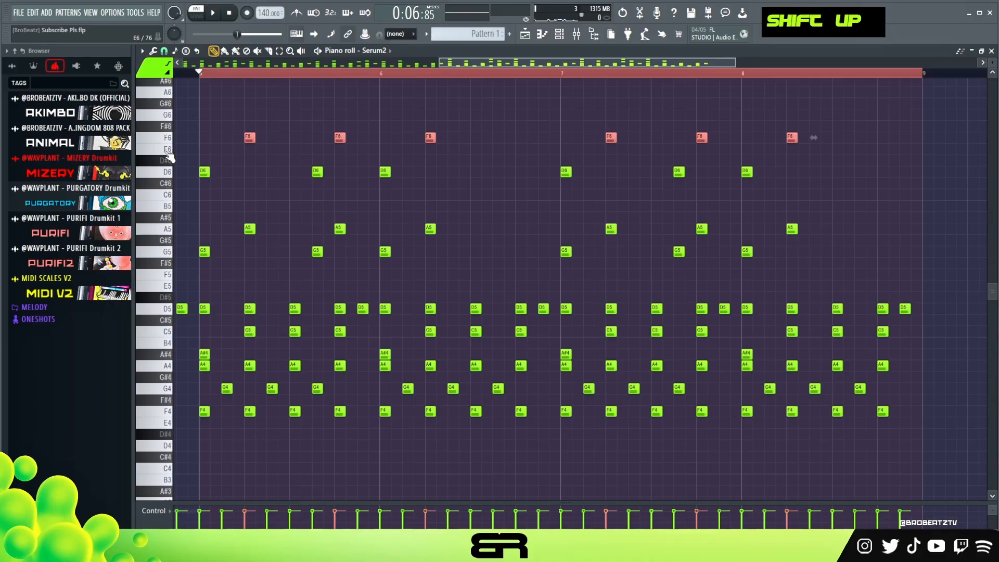
Step: Try the F6 notes of bars 5 to 8 in lower octaves and return them to F6
key(ctrl+Down)
key(ctrl+Down)
key(ctrl+Up)
key(ctrl+Up)
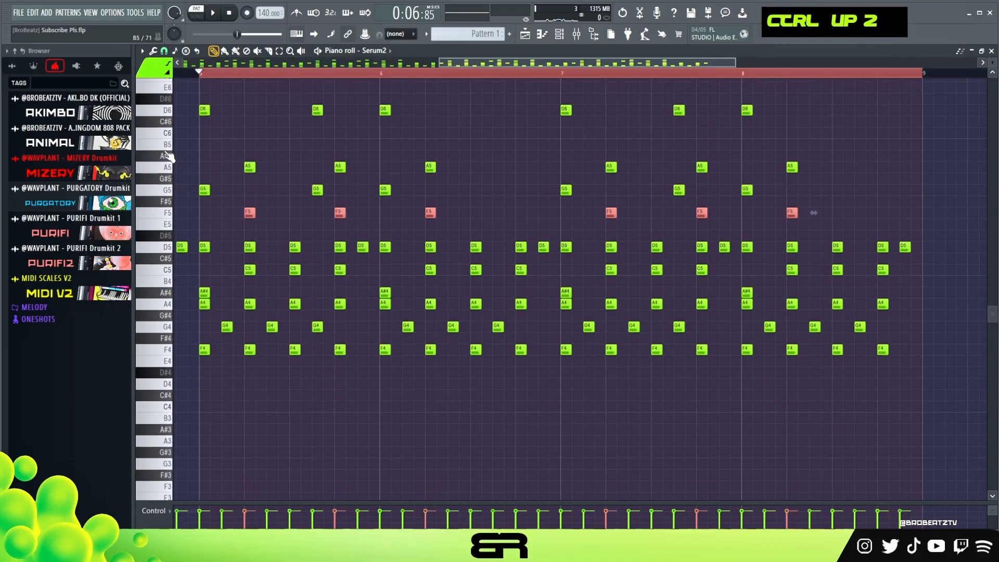
key(ctrl+Up)
scroll(220, 158, up, 2)
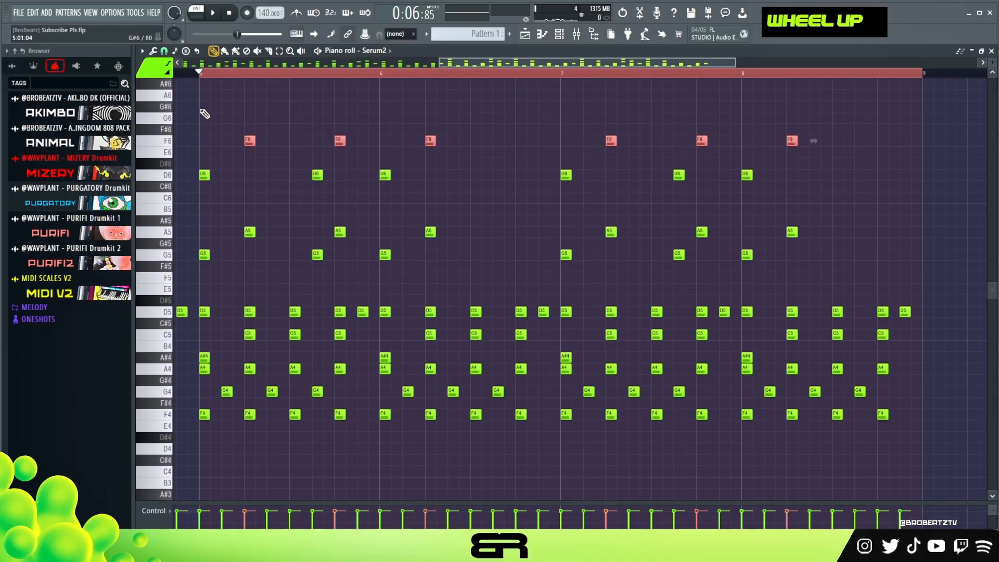
Step: Audition the F6 notes one semitone lower on E6, return them to F6, and listen again
key(shift+Down)
key(shift+space)
key(shift+space)
key(shift+Up)
key(space)
key(space)
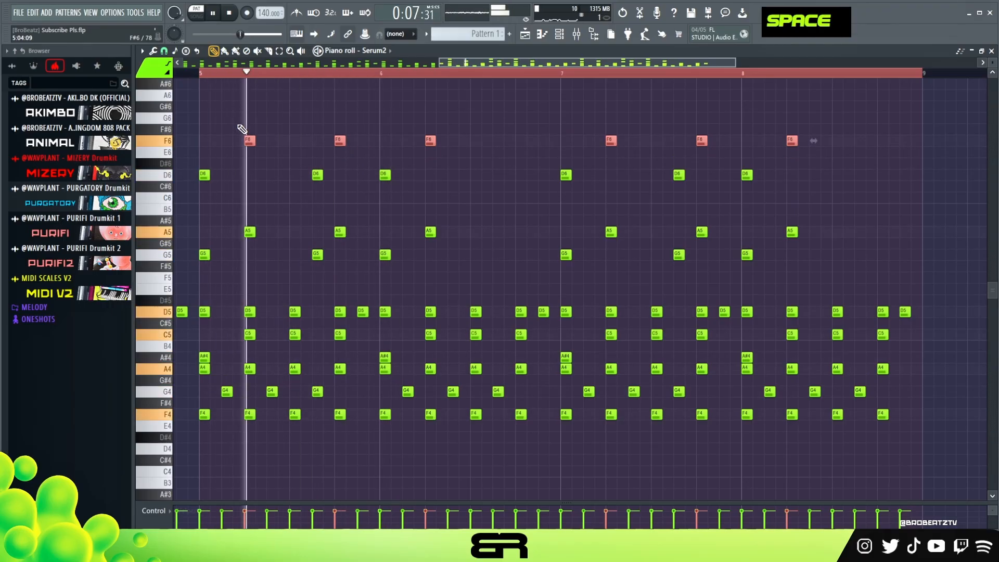
Step: Clear the note and time selections and play the full eight-bar melody, marking the D6 notes in bars 5 and 6
right_click(464, 171)
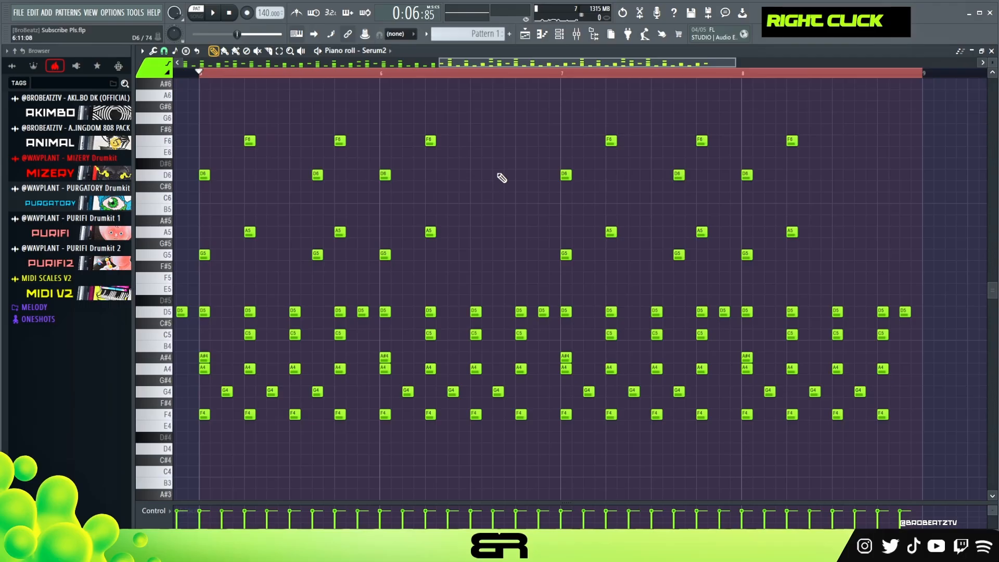
ctrl+right_click(393, 105)
double_click(456, 73)
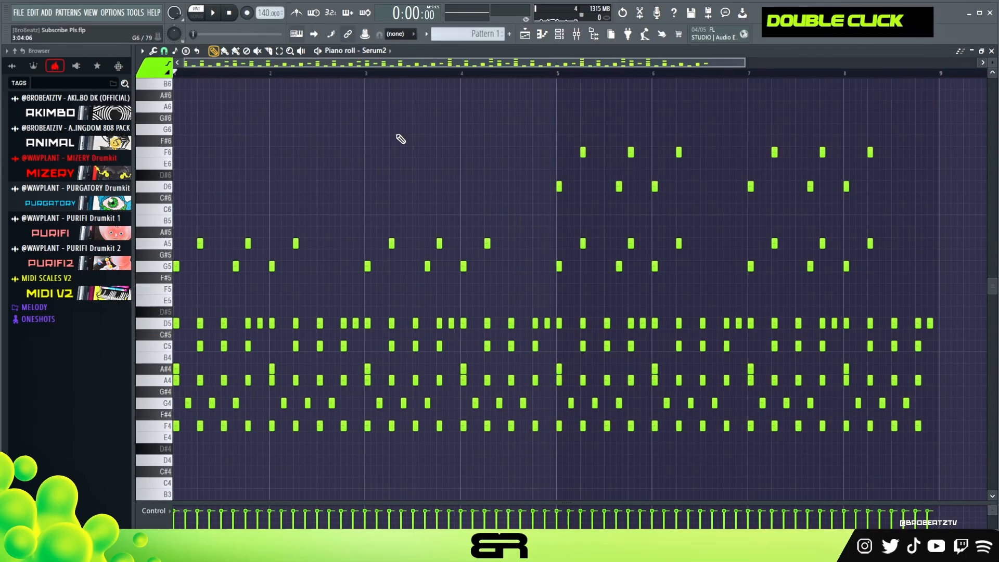
key(space)
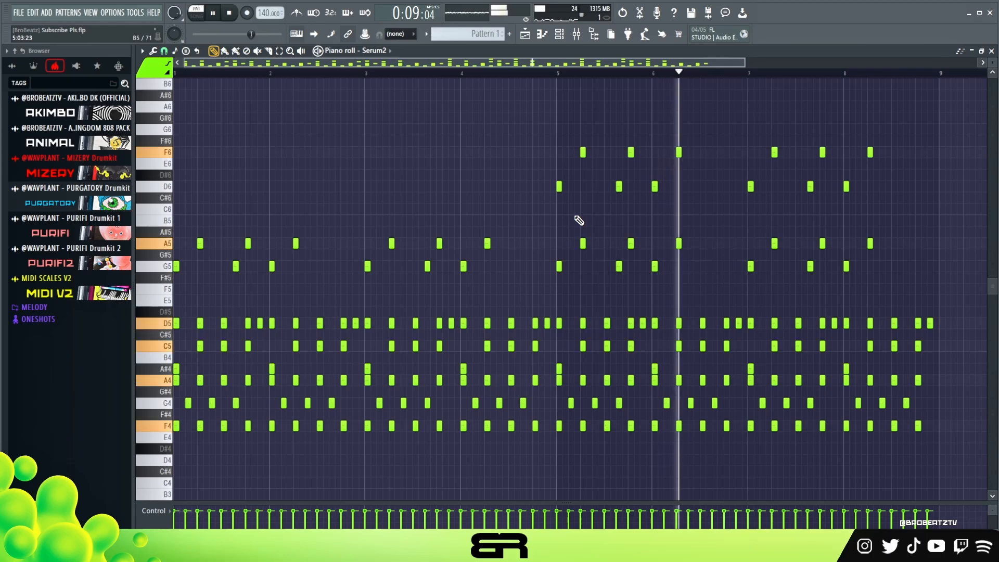
drag(539, 203, 665, 176)
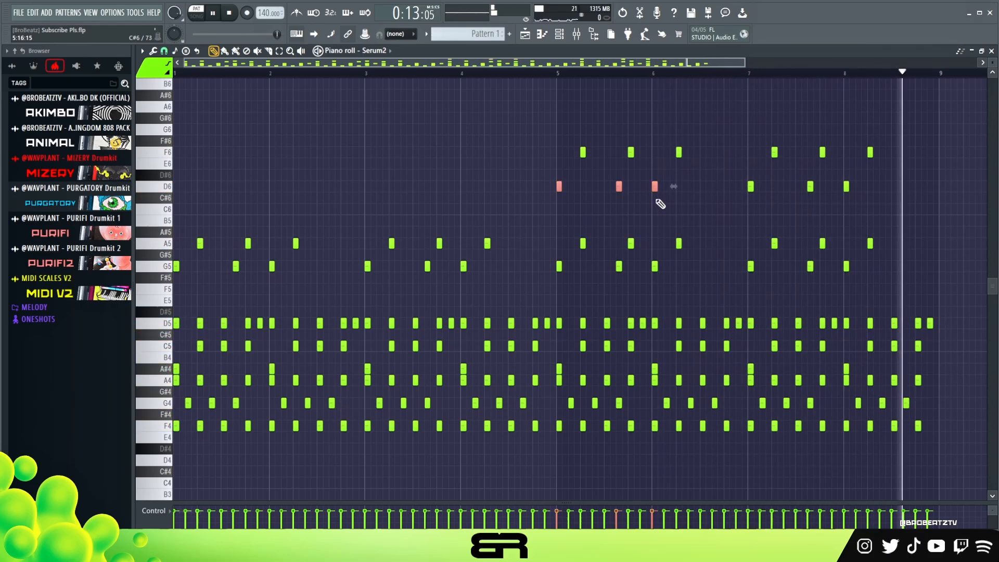
key(space)
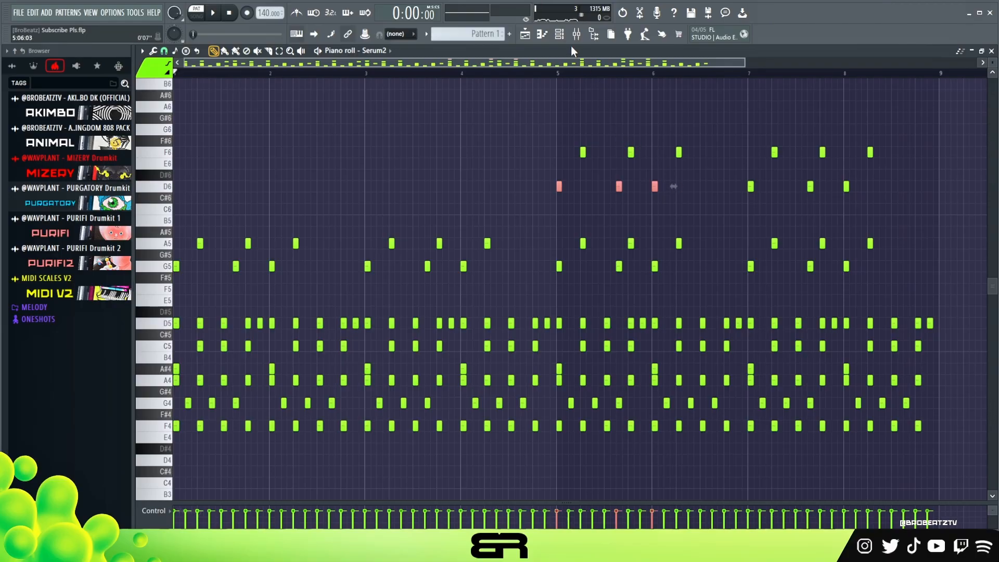
Step: Open the Serum2 #2 channel's synth from the Channel rack, audition its LD - Squeeker preset, and close it
click(561, 36)
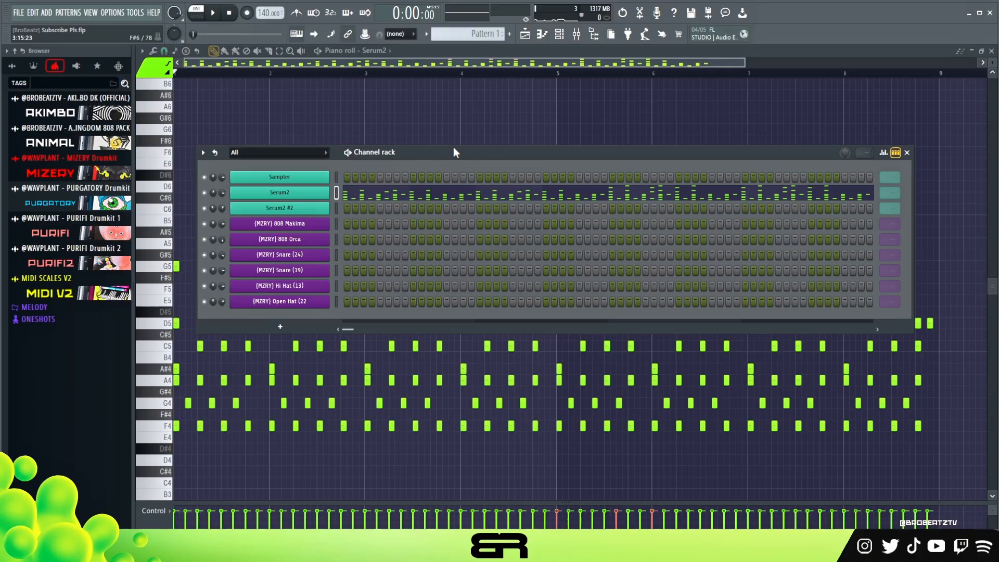
click(280, 208)
drag(676, 92, 689, 71)
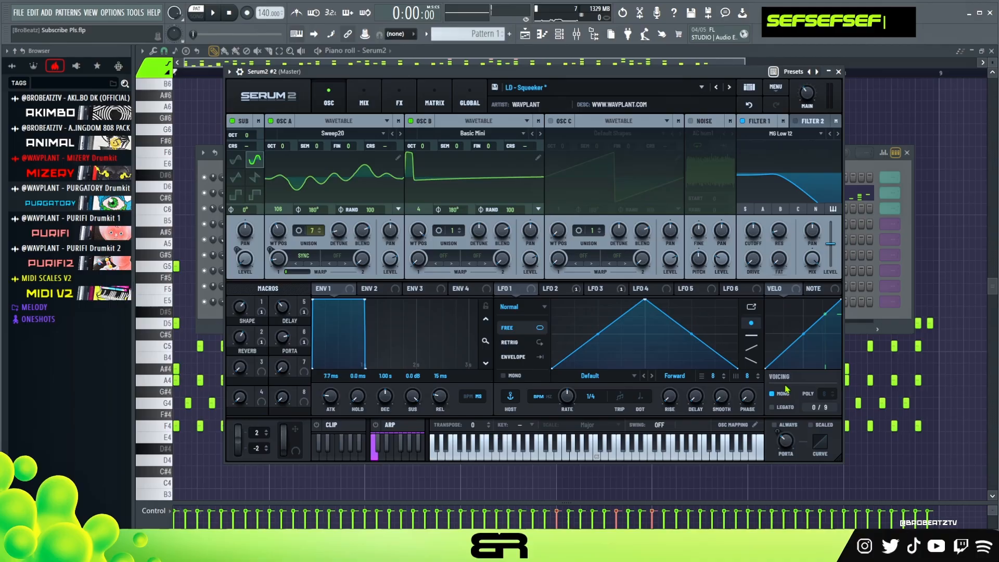
key(d)
key(g)
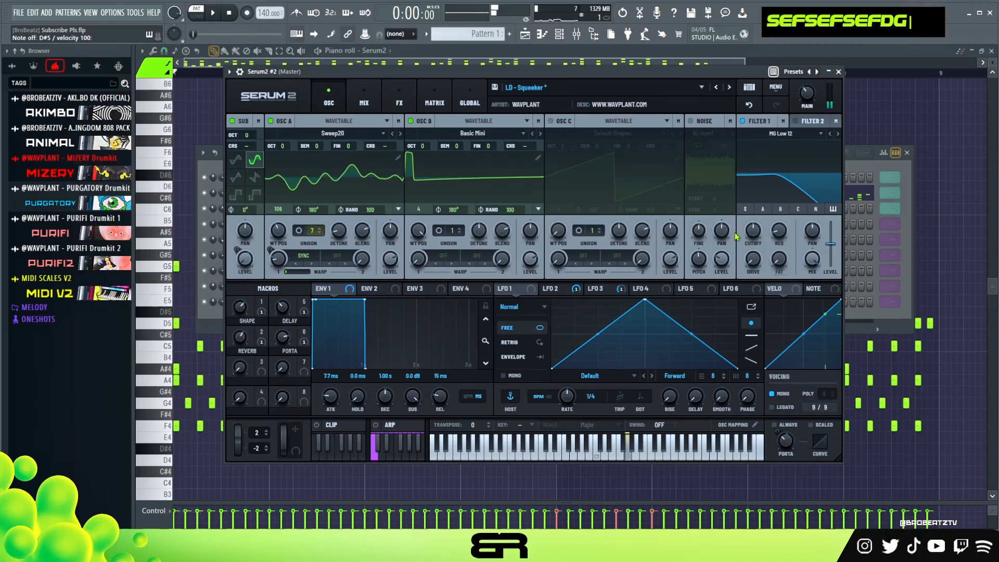
click(839, 72)
Step: Open the piano roll of the Serum2 #2 channel and fit the eight bars in view
right_click(314, 208)
click(335, 206)
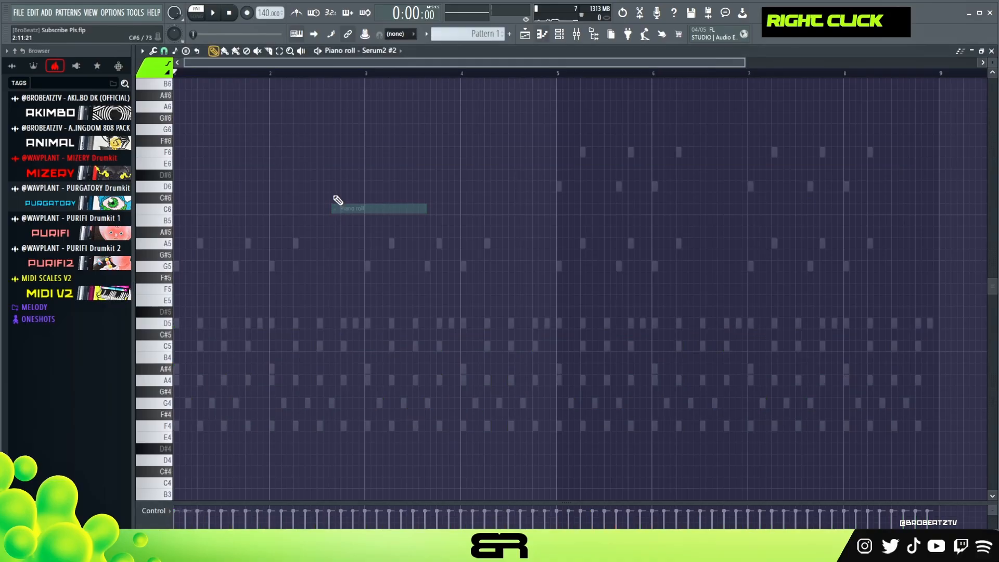
scroll(333, 206, up, 2)
drag(744, 62, 715, 63)
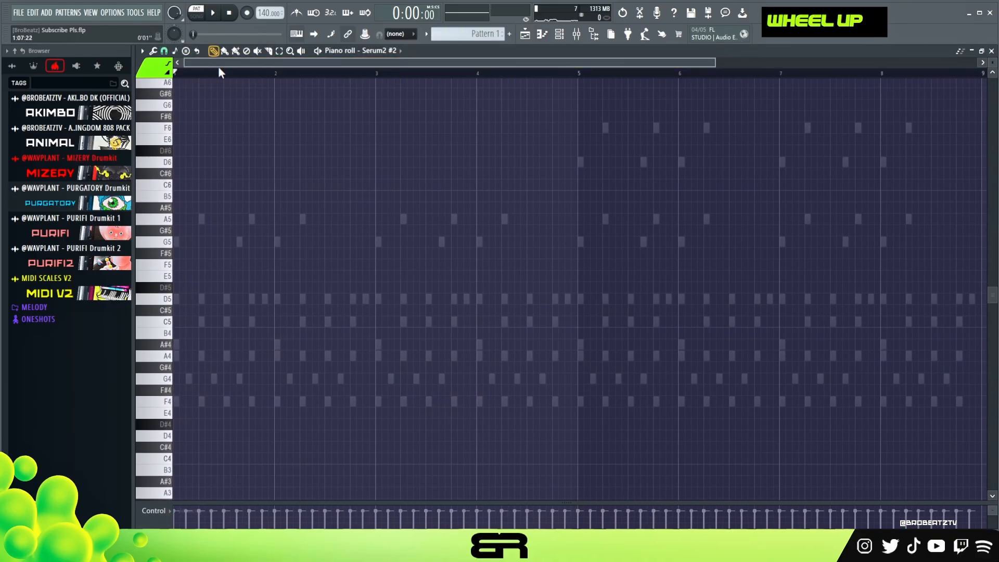
Step: Toggle the ghost channels off and on, leaving them on, and locate the Ghost channels view option
key(alt+v)
key(alt+v)
key(alt+v)
key(alt+v)
key(alt+v)
key(alt+v)
key(alt+v)
key(alt+v)
key(alt+v)
key(alt+v)
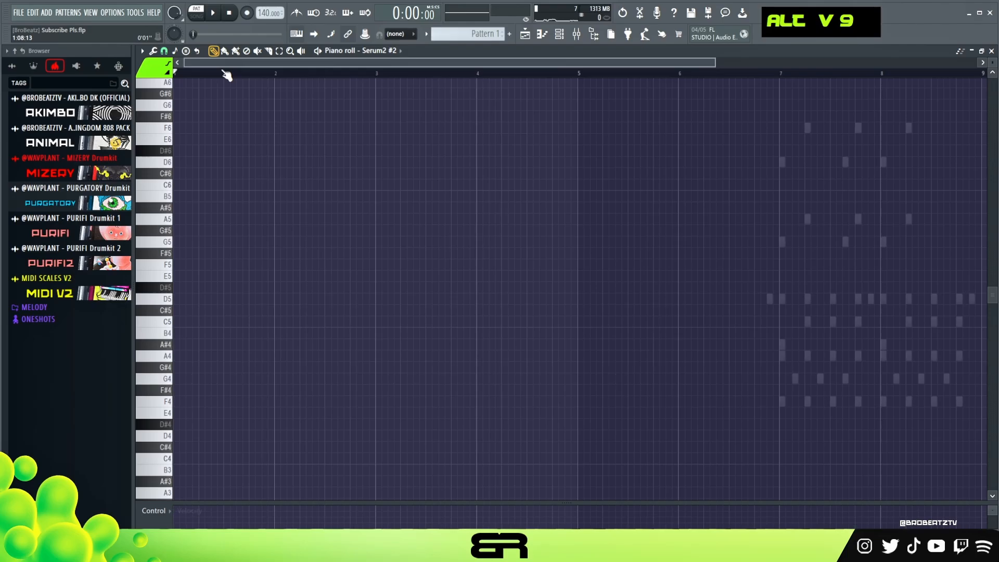
click(142, 51)
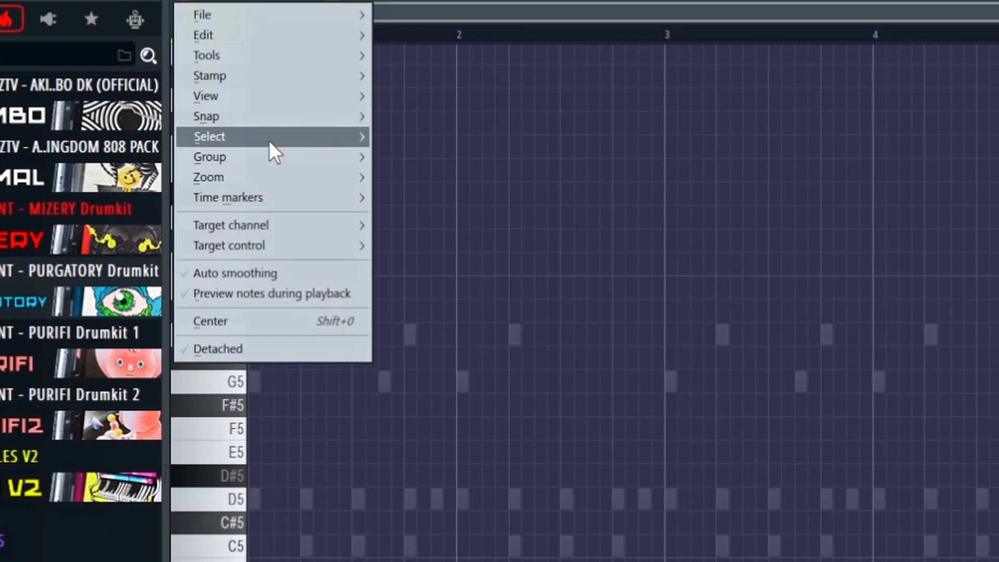
mouse_move(173, 100)
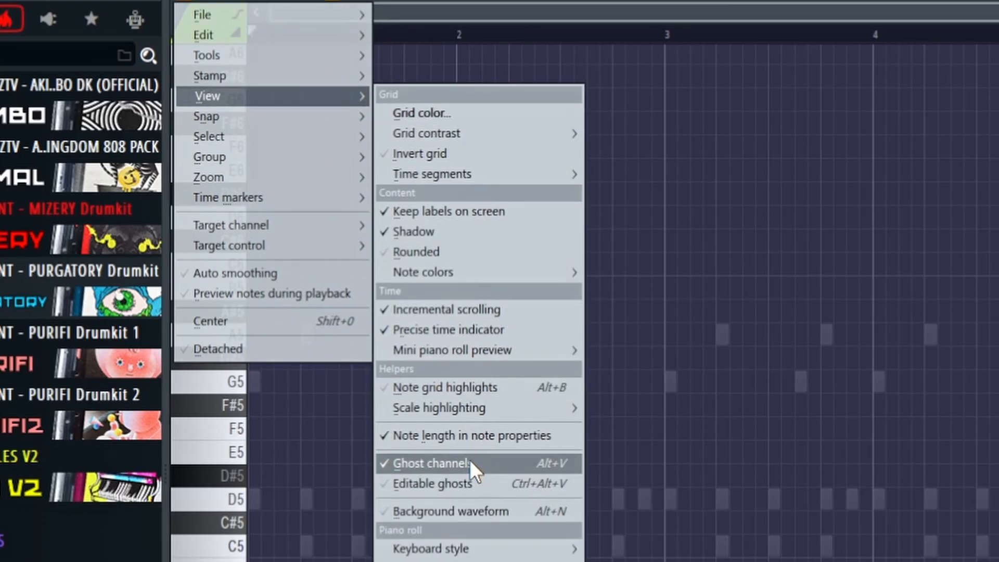
Step: Toggle the ghost channels repeatedly, leaving them shown, and enlarge the velocity lane beneath the note grid
click(742, 401)
key(alt+v)
key(alt+v)
key(alt+v)
key(alt+v)
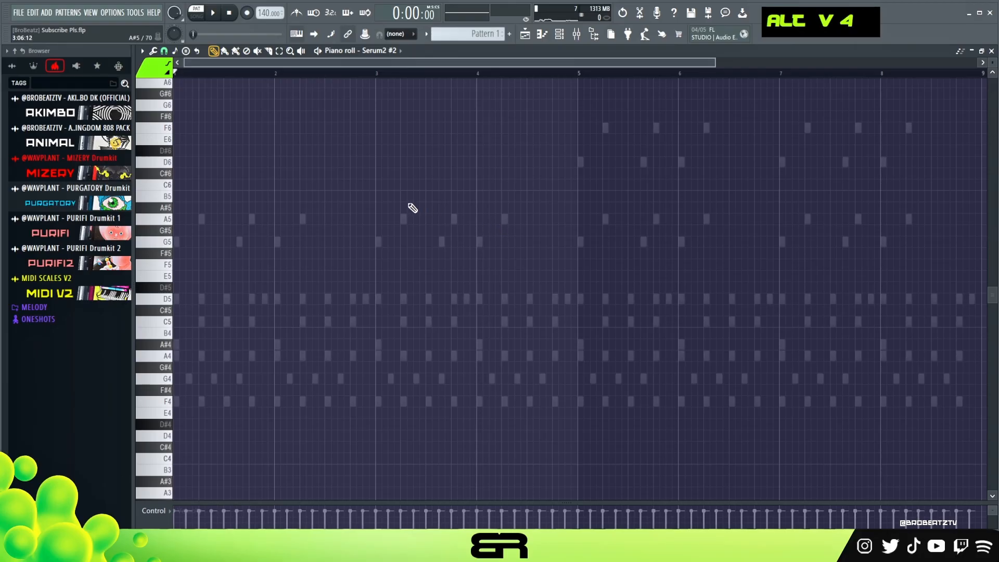
drag(414, 500, 417, 463)
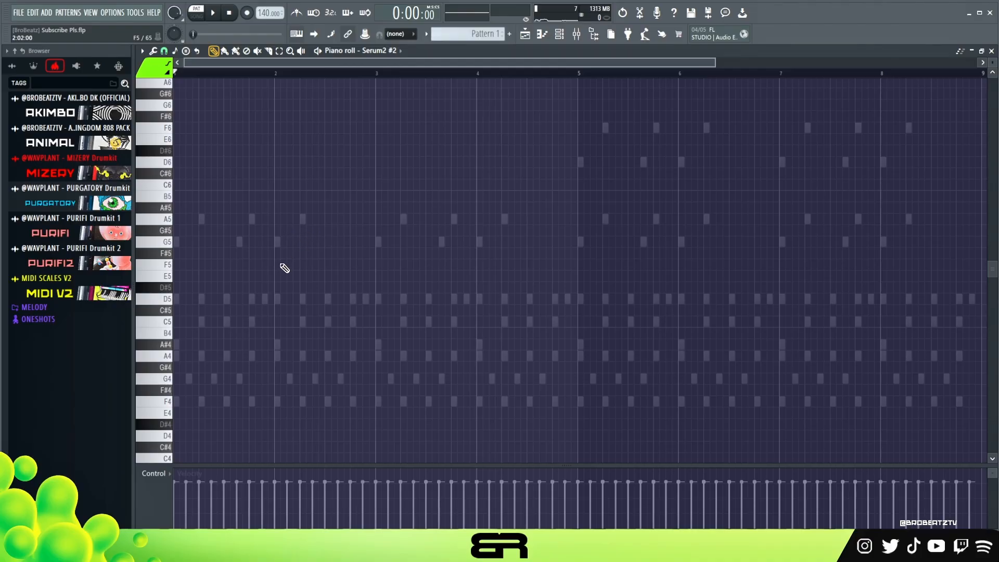
Step: Draw nearly two-bar D5 and F4 notes from bar 1, plus C5, A#4, A4 and G4 notes starting inside bar 1
drag(180, 300, 360, 300)
ctrl+click(268, 300)
shift+click(223, 300)
drag(223, 300, 205, 402)
click(233, 321)
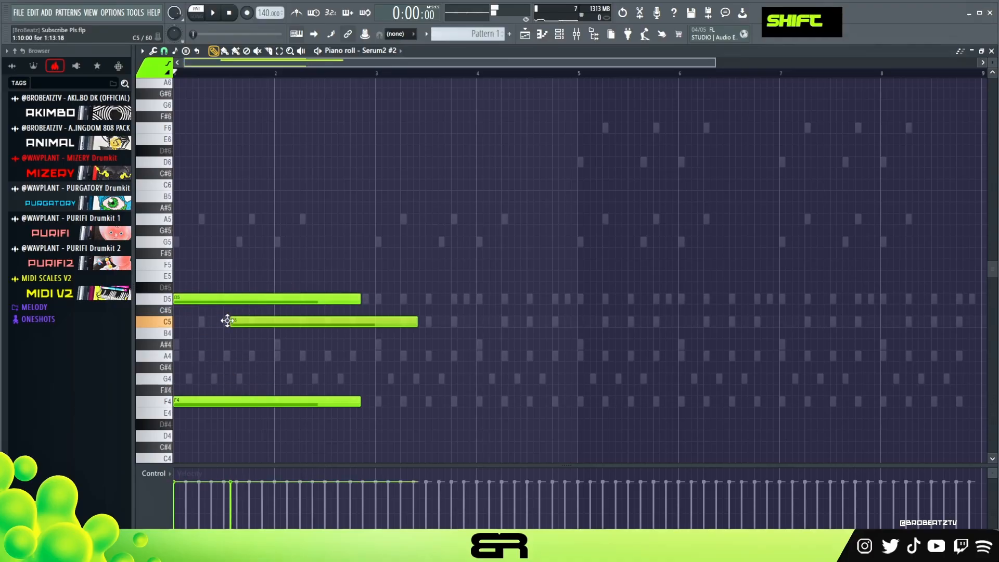
click(233, 344)
double_click(233, 356)
click(231, 378)
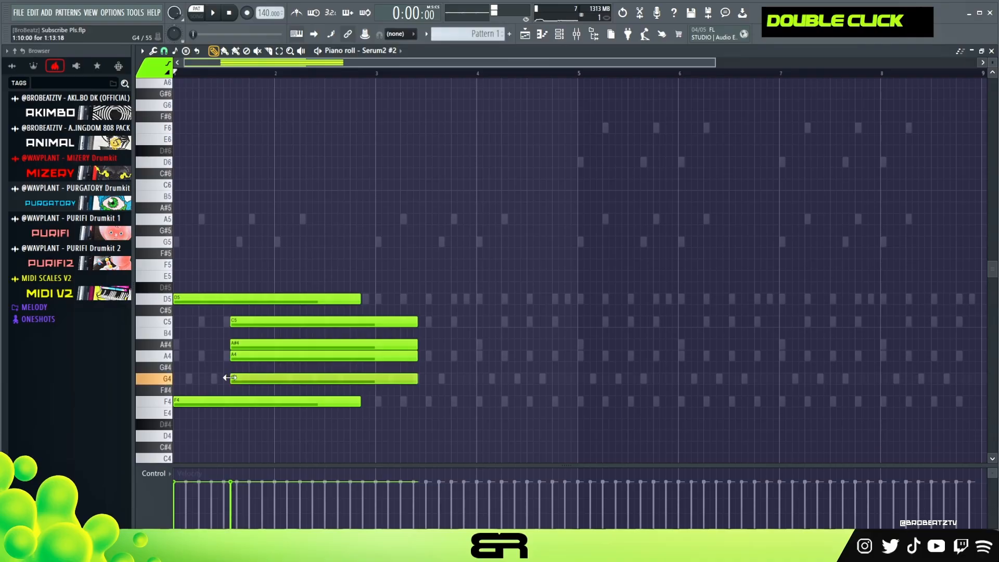
Step: Shorten the four inner notes to end with the outer ones, and raise all six notes one octave
ctrl+drag(385, 293, 385, 390)
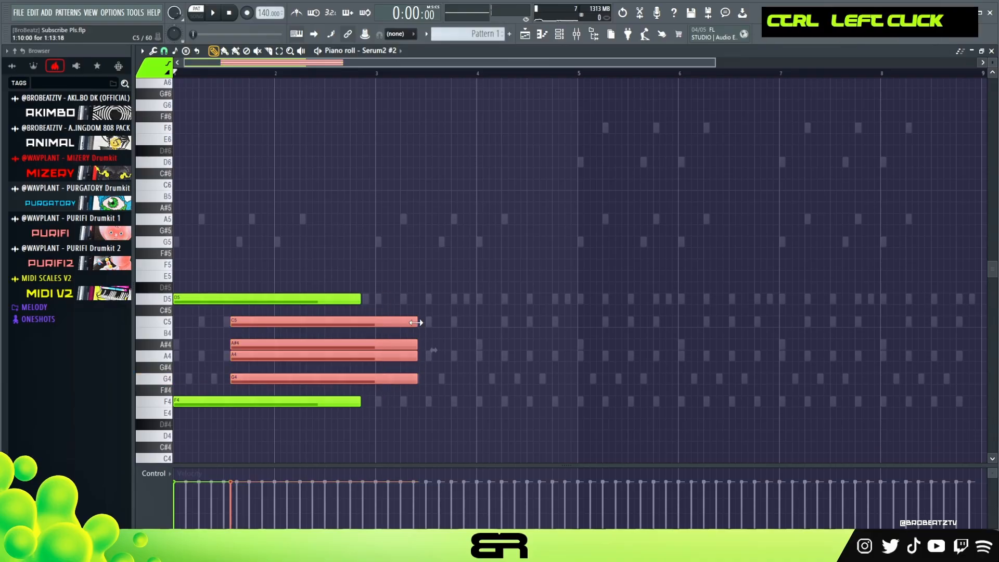
drag(416, 323, 358, 326)
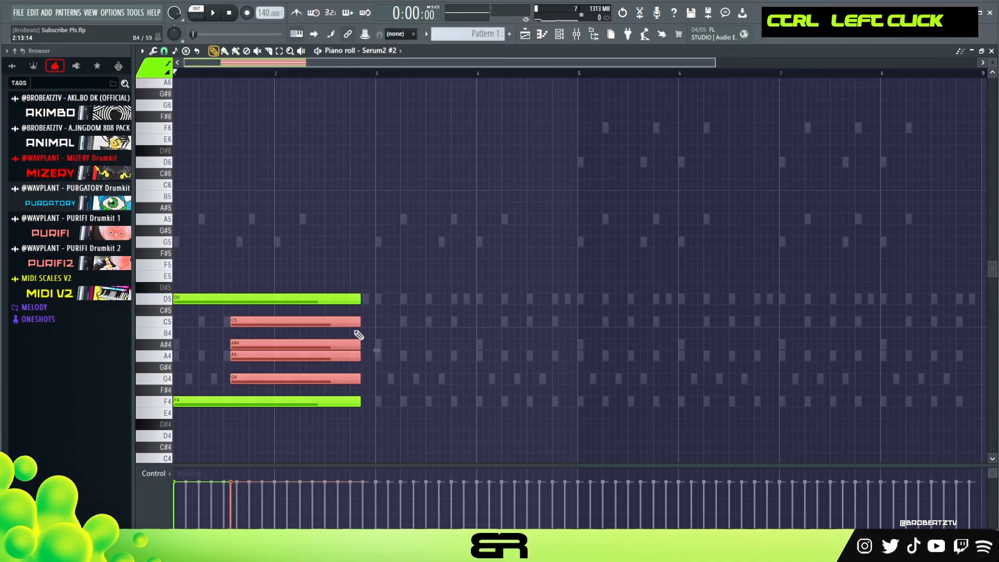
key(ctrl+a)
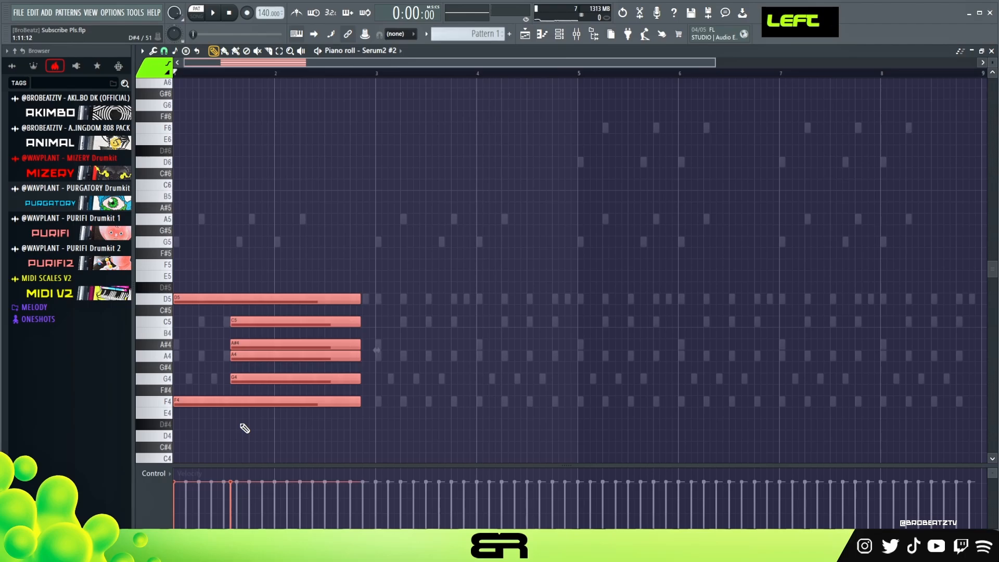
key(ctrl+Up)
right_click(388, 266)
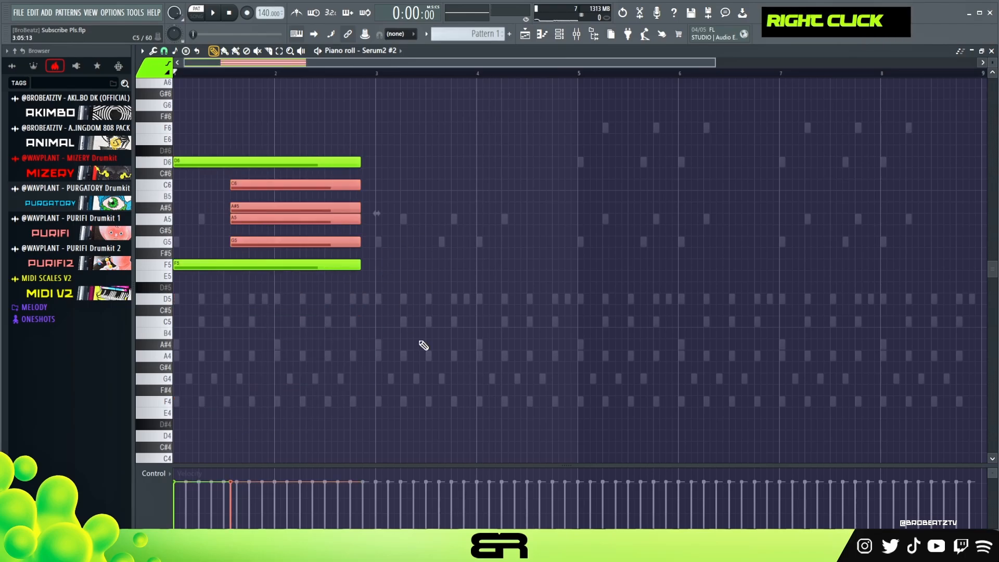
Step: Move the G5 note to bar 3 and A5 into bar 2, and delete the C6, A#5 and F5 notes
drag(260, 247, 422, 245)
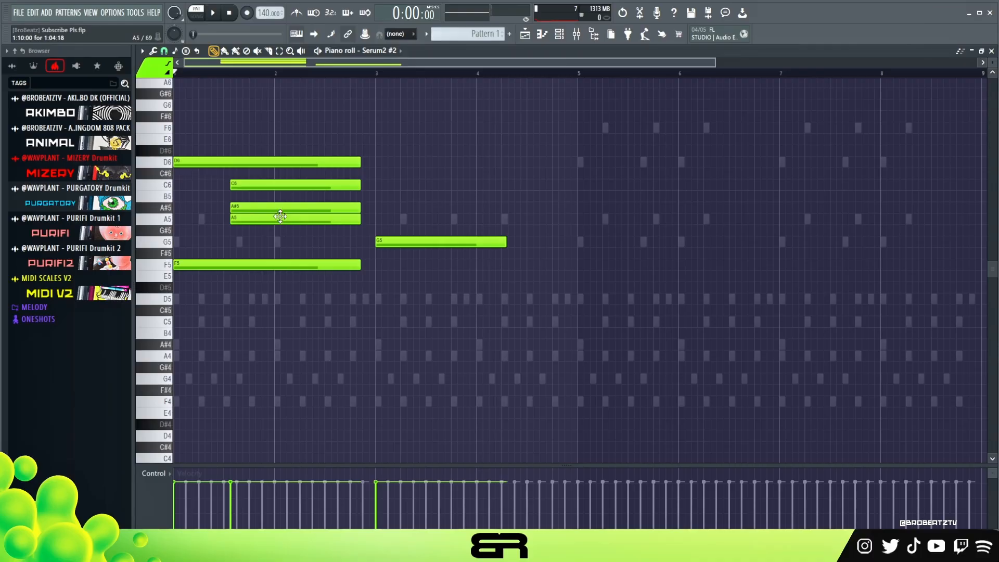
drag(257, 219, 351, 225)
right_click(290, 185)
right_click(285, 208)
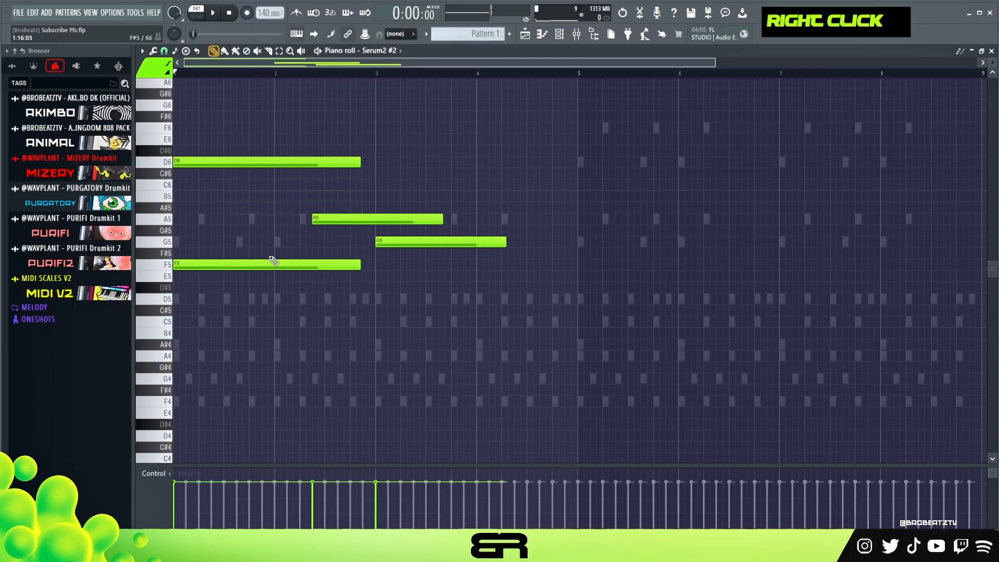
right_click(240, 264)
Step: Reposition A5 to bar 3 and G5 to bar 5, and lengthen D6 and A5 to slightly overlap the following notes
drag(349, 220, 596, 237)
drag(596, 288, 374, 168)
right_click(341, 206)
drag(506, 219, 586, 219)
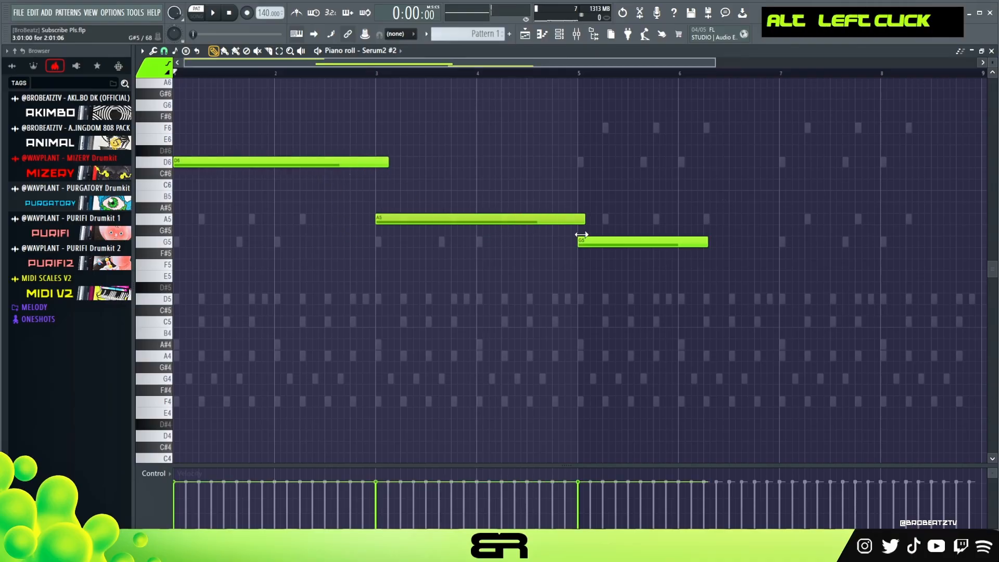
Step: Add an A5 note spanning bars 7 and 8, and lengthen the G5 note to end just past the start of bar 7
click(778, 219)
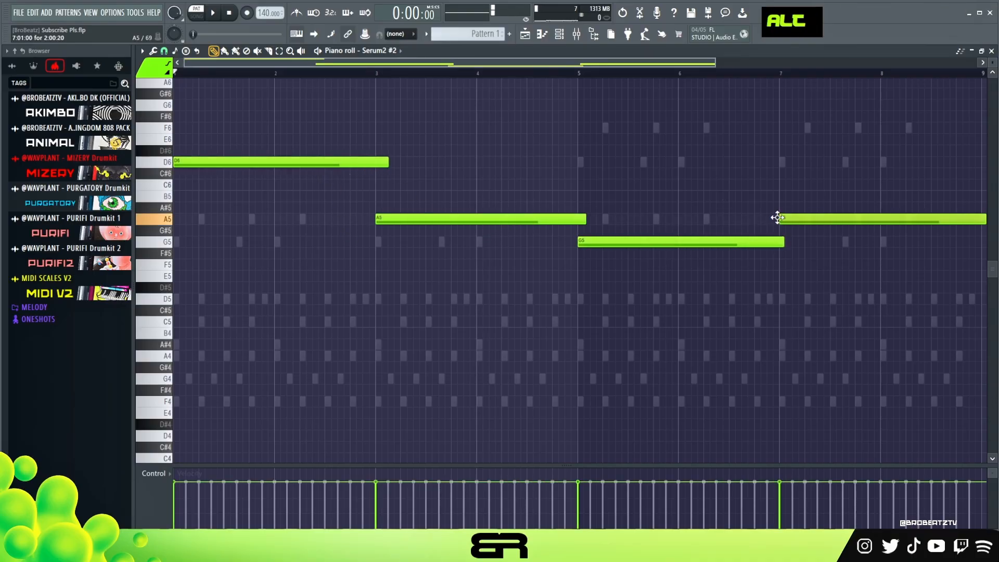
ctrl+click(806, 218)
key(shift+d)
drag(786, 219, 978, 219)
right_click(754, 199)
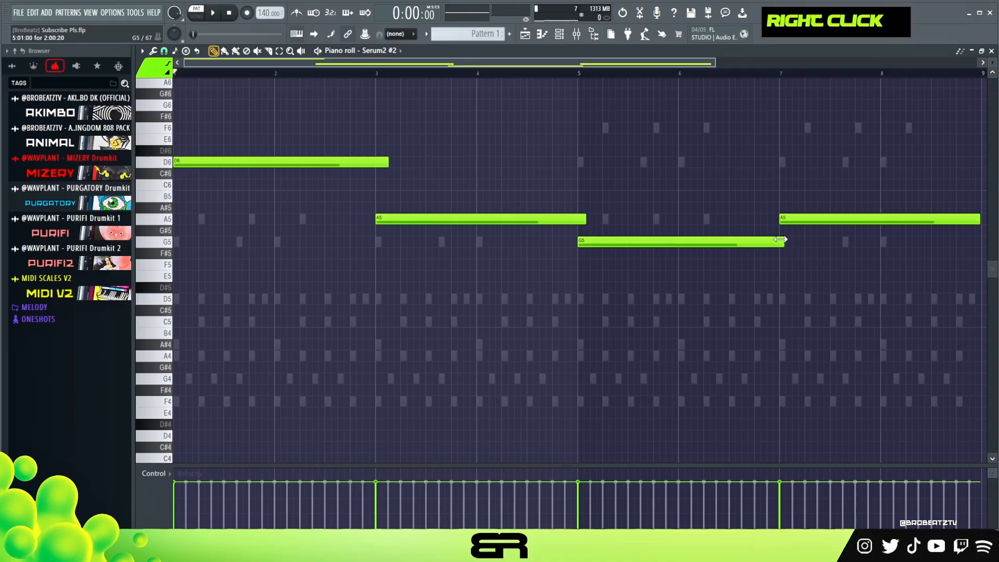
drag(780, 240, 783, 240)
Step: Play the lead, then make the last A5 note start at bar 8 and extend G5 to meet it
key(space)
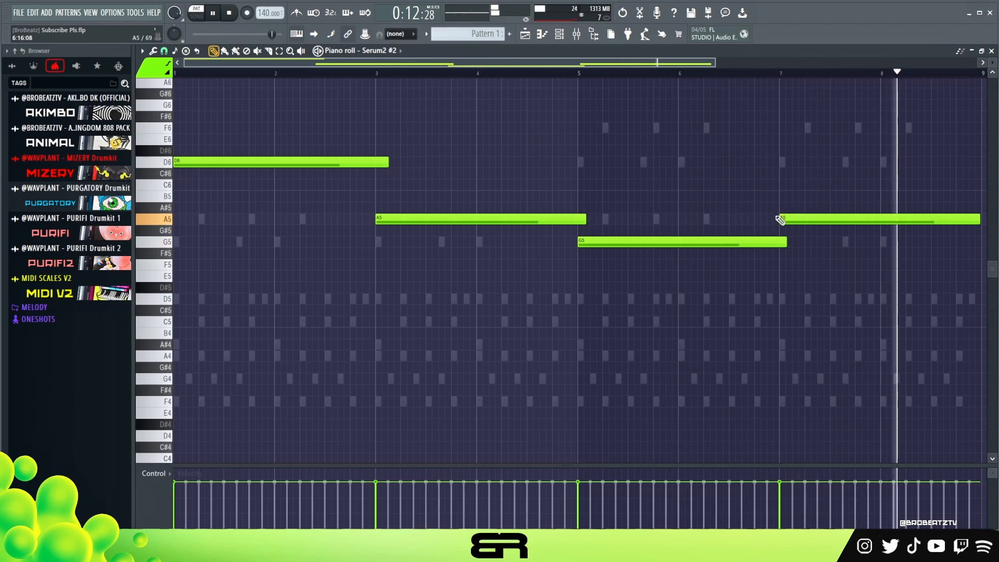
key(space)
drag(779, 218, 879, 228)
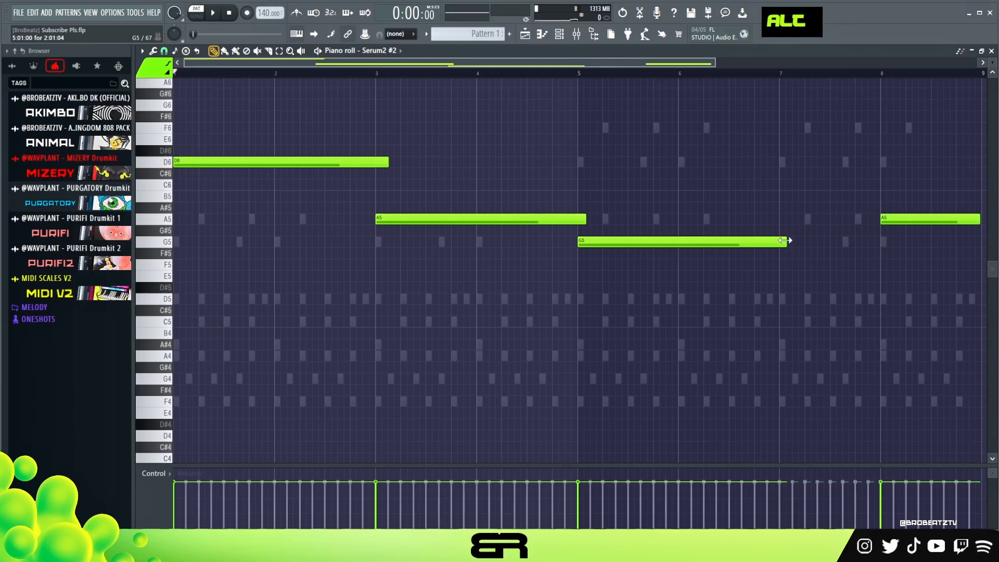
drag(786, 237, 883, 241)
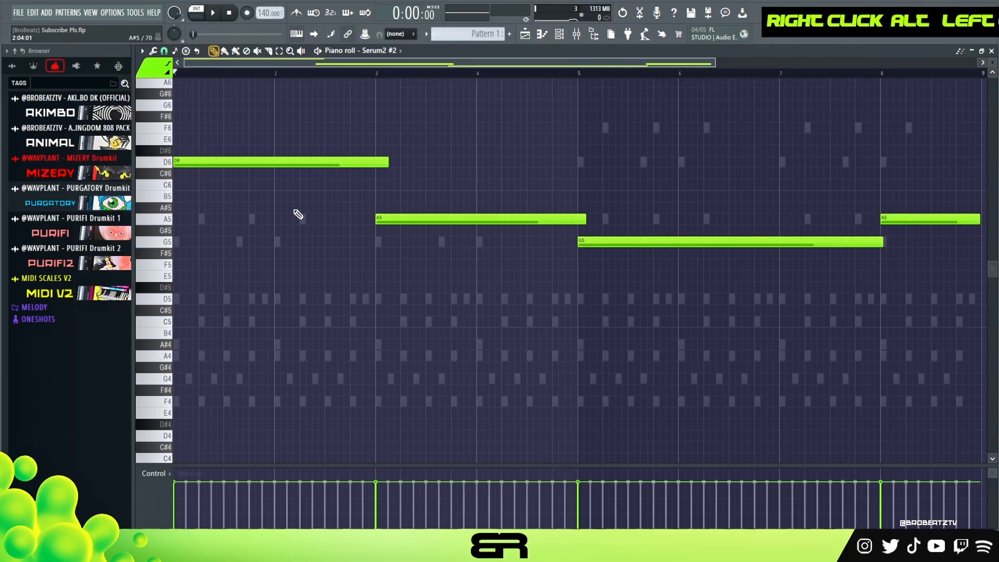
Step: Try an A#5 note from bar 2 to just past bar 3, with D6 shortened to just past bar 2, and play it
click(271, 209)
click(511, 200)
drag(495, 206, 502, 205)
right_click(523, 197)
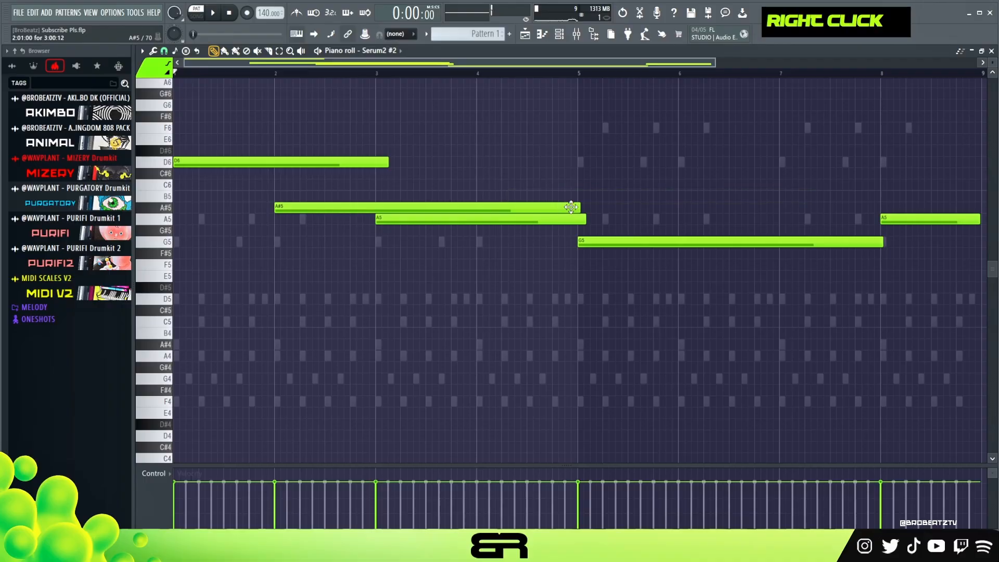
drag(571, 207, 414, 210)
drag(393, 169, 288, 165)
key(space)
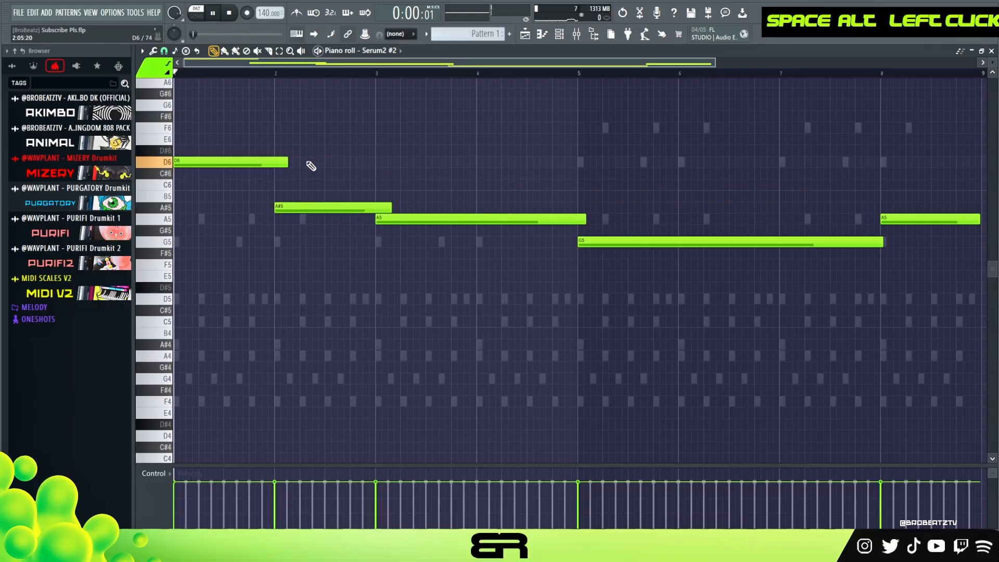
right_click(377, 159)
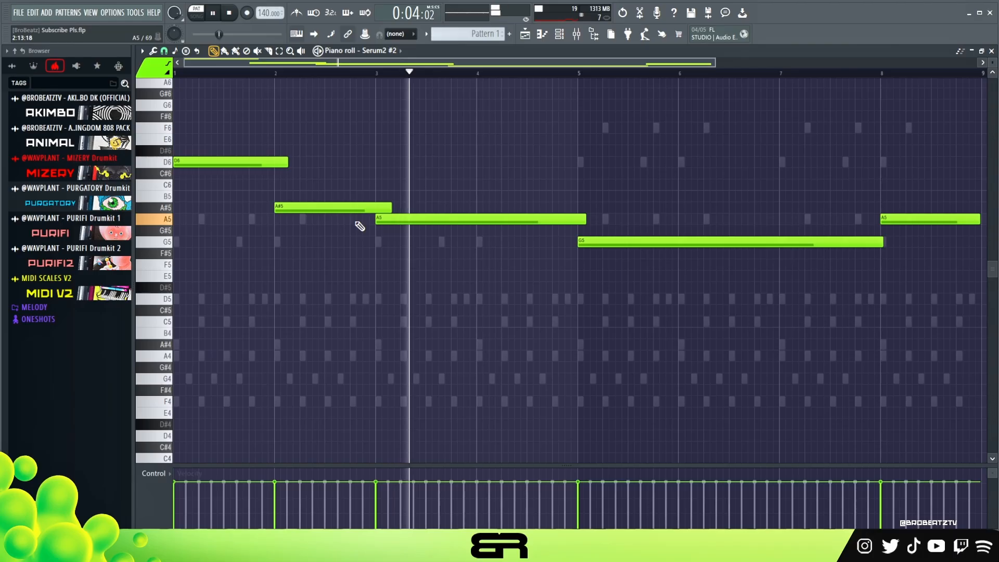
Step: Stop playback, delete the A#5 note, and extend the D6 note back to just past the start of bar 3
right_click(330, 207)
key(space)
drag(288, 163, 384, 164)
right_click(419, 165)
right_click(410, 179)
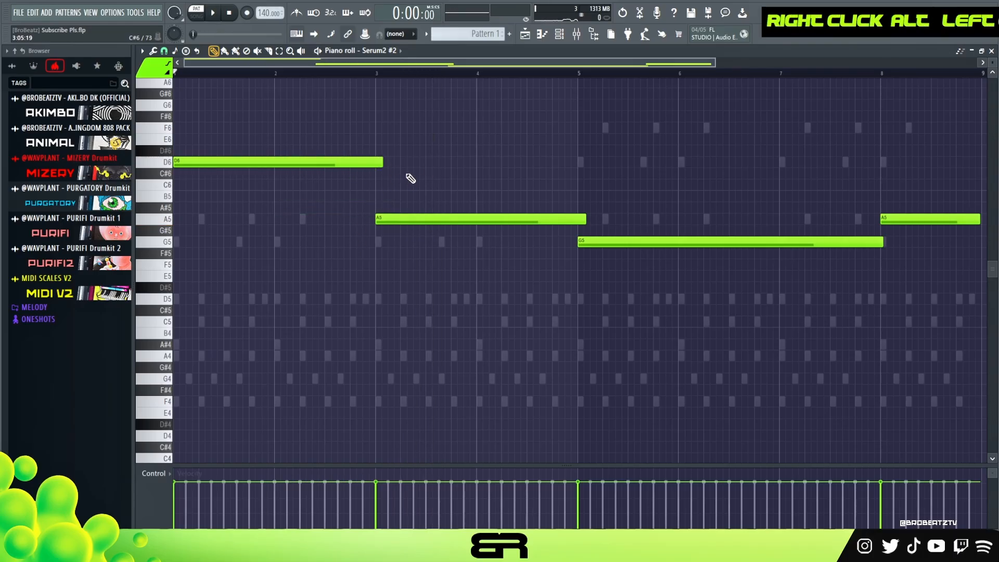
Step: Play the whole lead, then shift the boundary between the G5 and last A5 notes to the middle of bar 8
key(space)
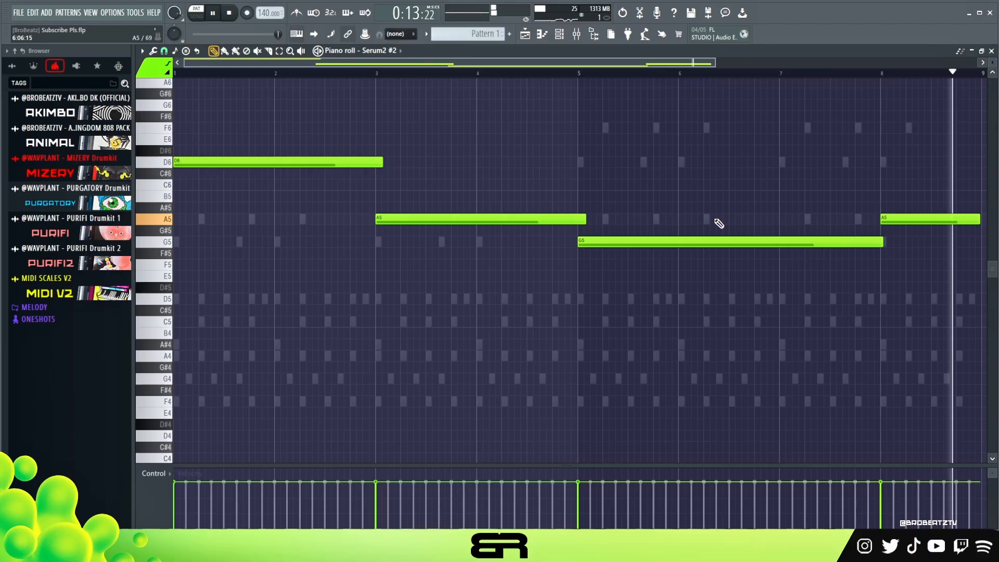
key(space)
drag(881, 231, 934, 244)
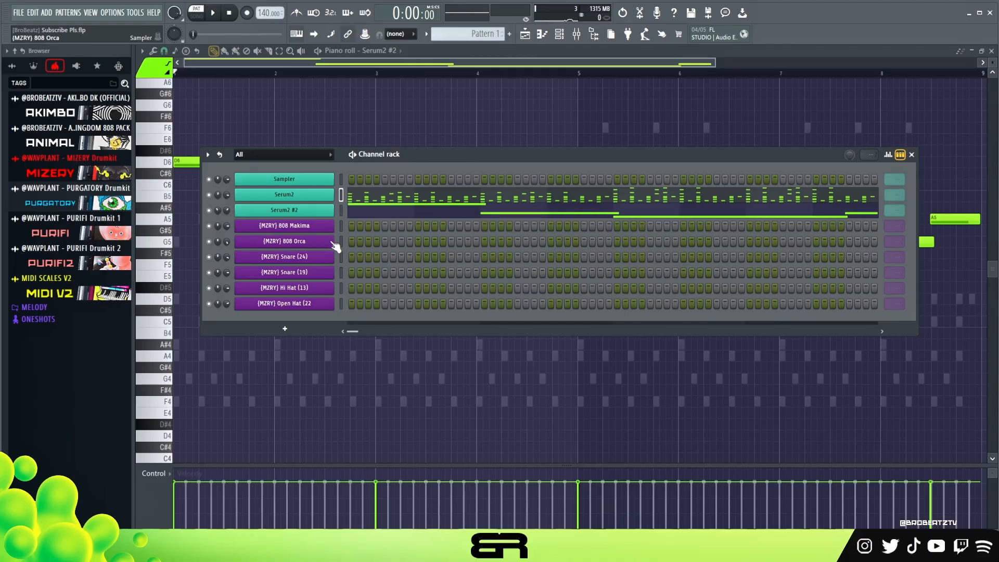
Step: Recolor the 808 Makima and 808 Orca channels in the Channel rack with a darker purple
click(208, 156)
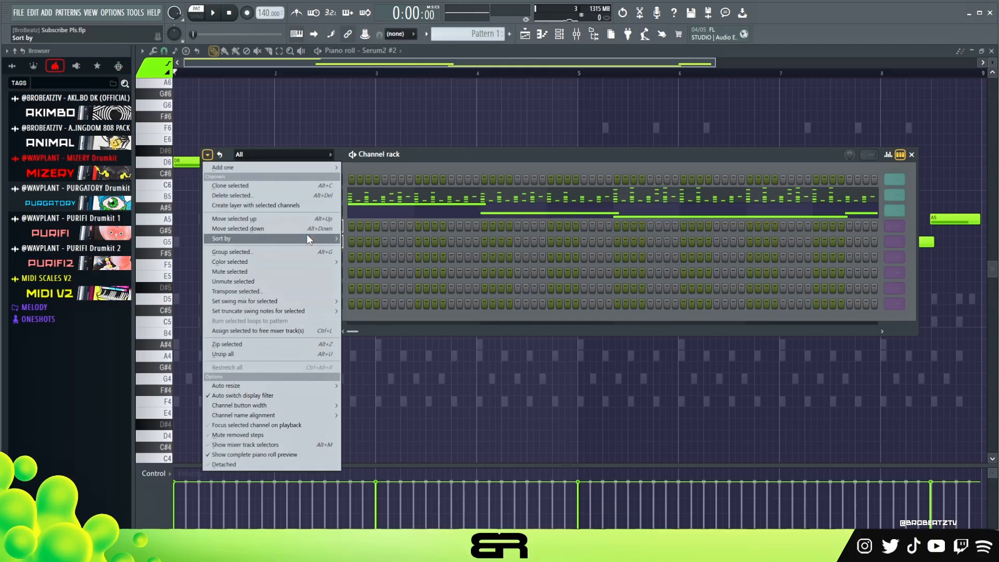
mouse_move(320, 262)
click(355, 262)
drag(654, 349, 660, 359)
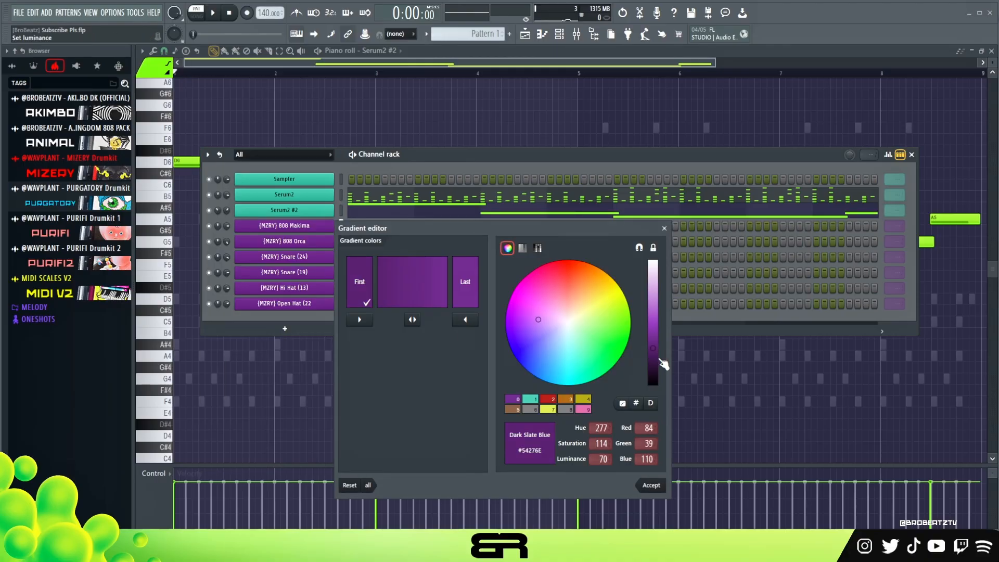
click(651, 485)
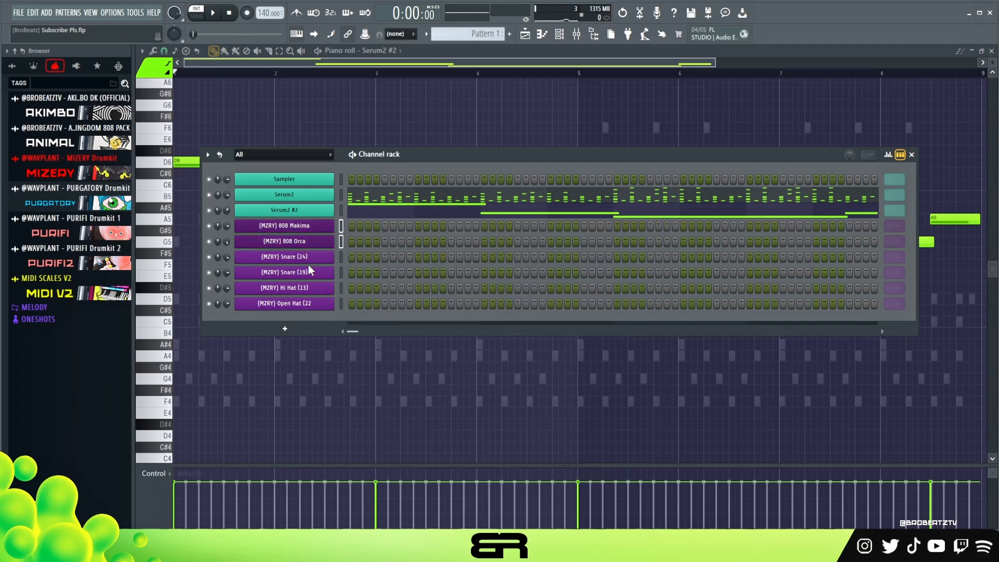
Step: Point out the MIZERY Drumkit folder in the browser and open the piano roll of the 808 Orca channel
click(68, 157)
click(67, 157)
drag(374, 153, 401, 164)
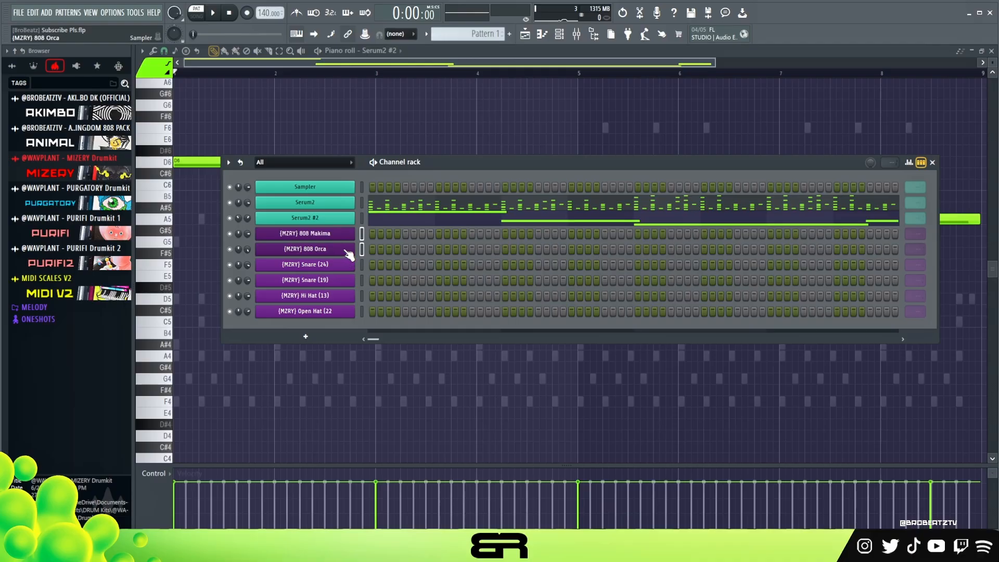
right_click(346, 236)
click(344, 236)
right_click(336, 238)
right_click(340, 248)
click(379, 250)
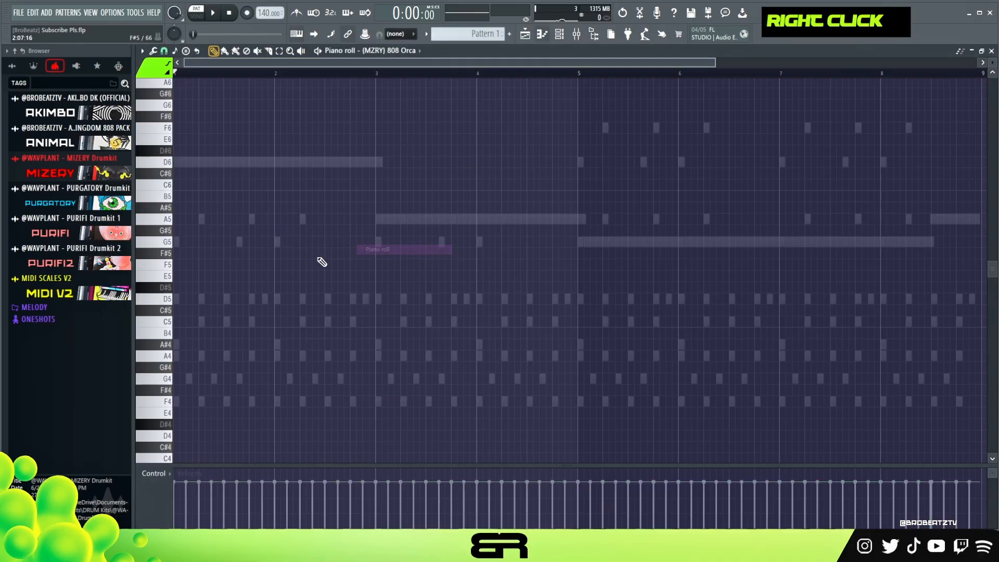
Step: Try stacking long 808 notes from bar 1 over the first chord's ghost notes, starting at F4, and delete them
scroll(280, 273, down, 2)
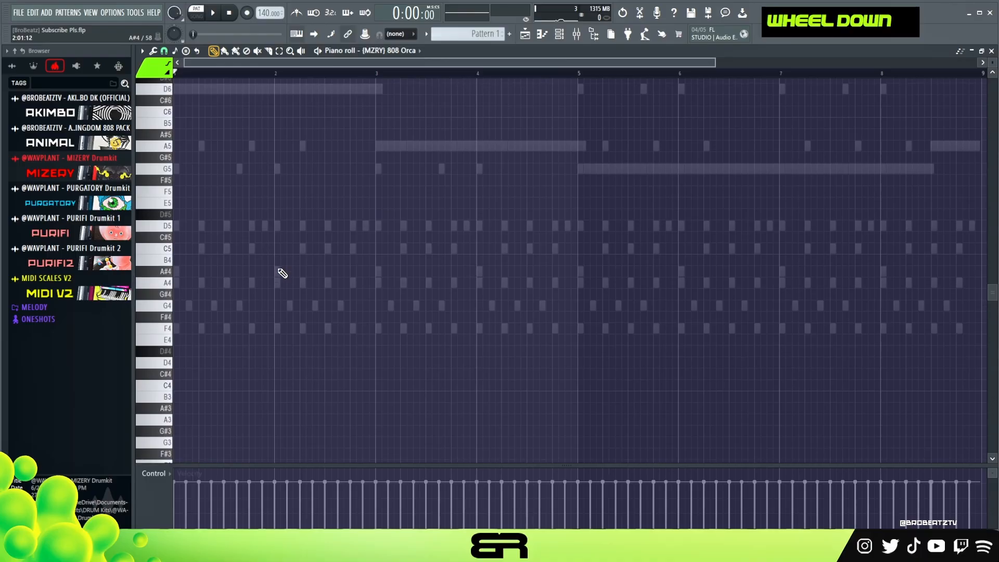
scroll(284, 278, up, 3)
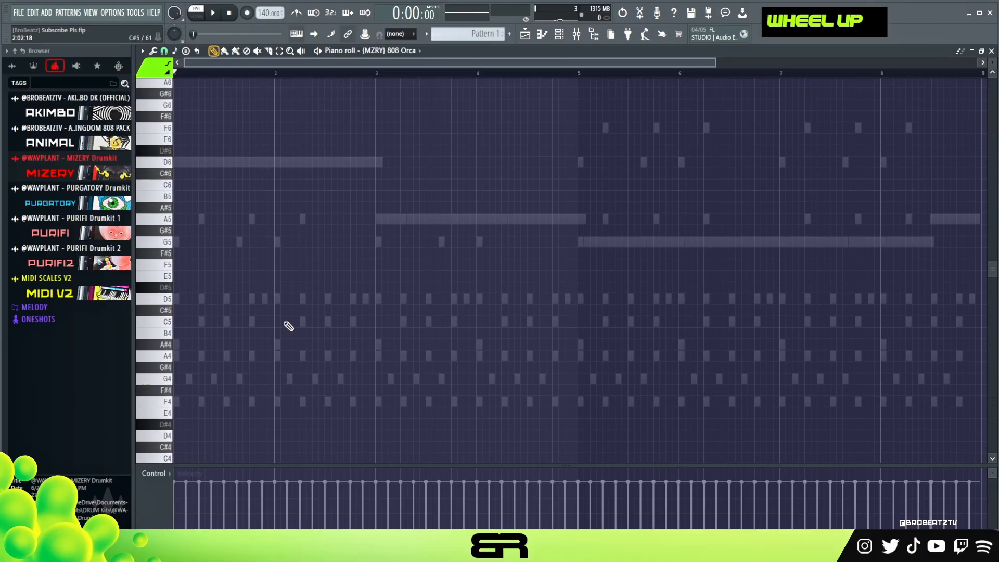
click(189, 402)
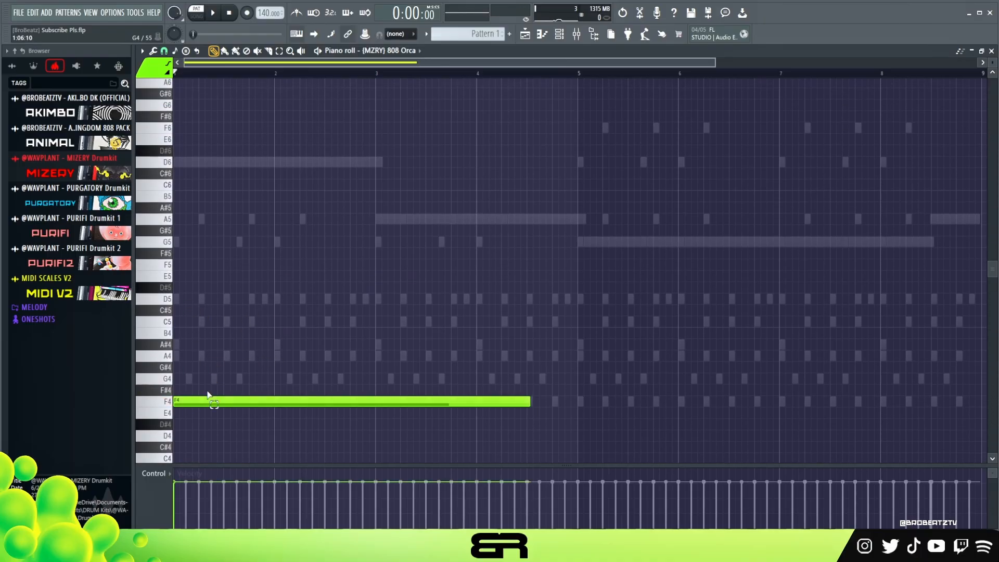
shift+click(175, 400)
drag(180, 387, 187, 308)
right_click(224, 310)
right_click(236, 356)
right_click(240, 401)
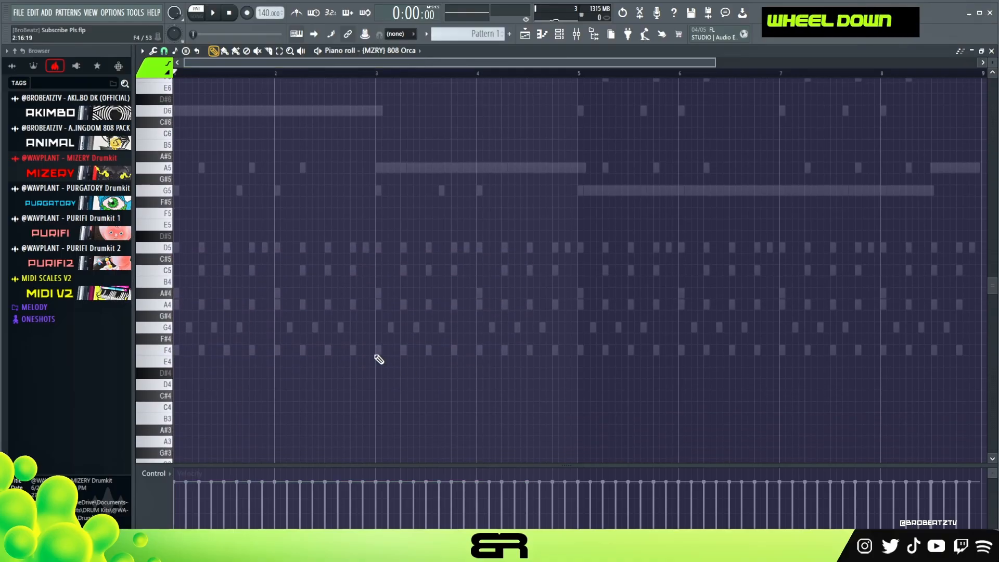
Step: Place a long F4 808 note at bar 1, audition it an octave higher, bring it back down and raise it to G4
scroll(411, 387, down, 1)
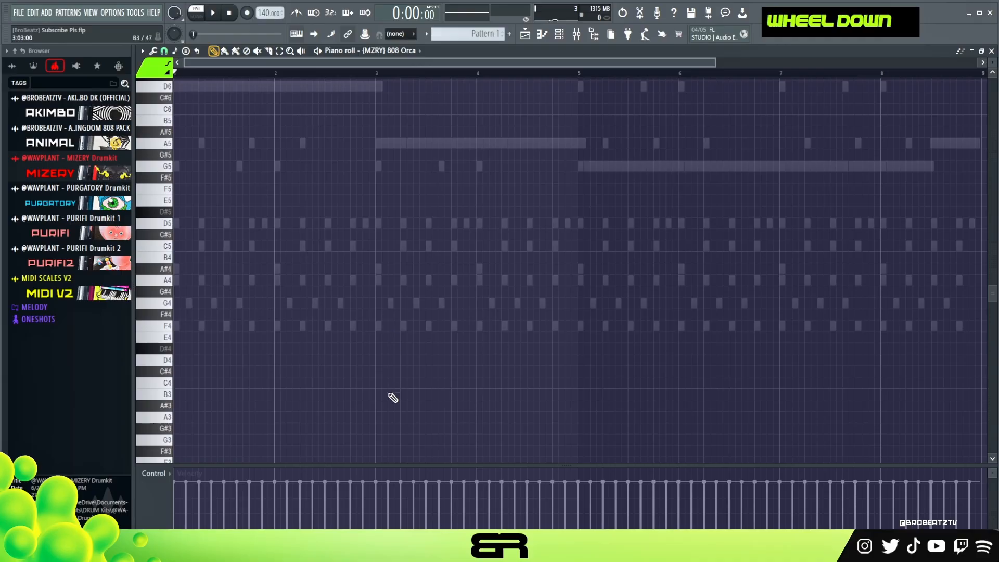
scroll(245, 356, up, 3)
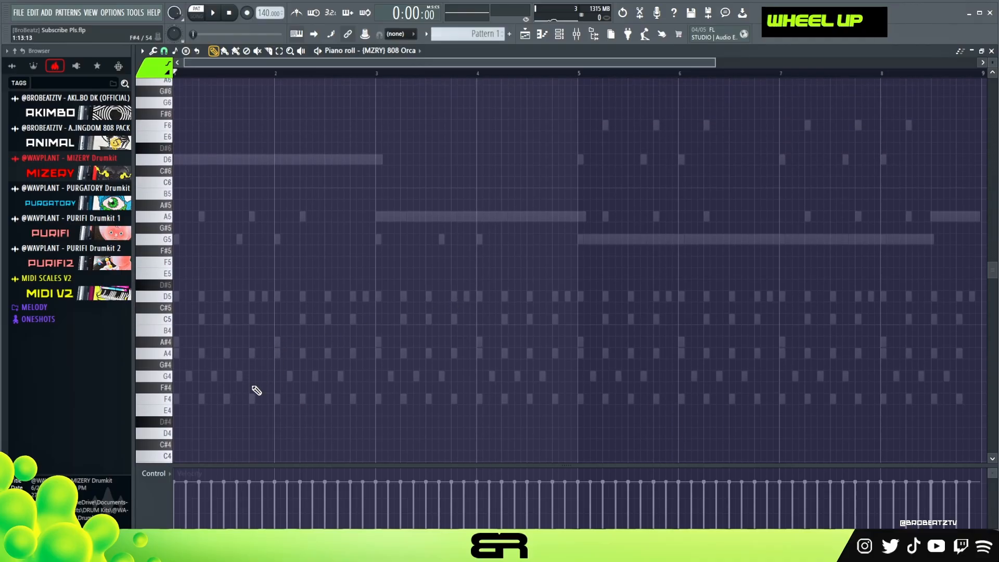
click(179, 399)
ctrl+click(263, 399)
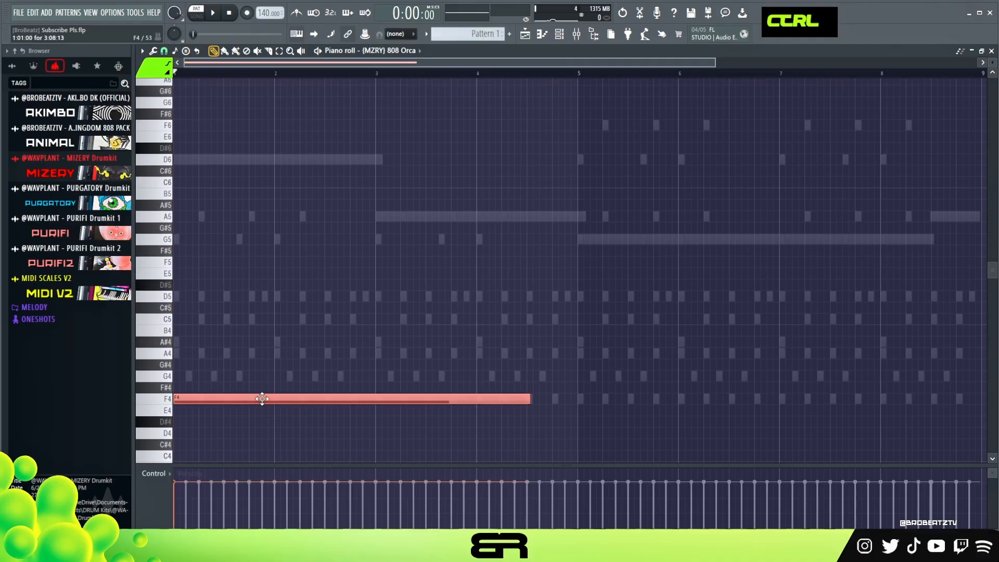
key(ctrl+Up)
key(space)
key(ctrl+Down)
key(shift+Up)
key(shift+Up)
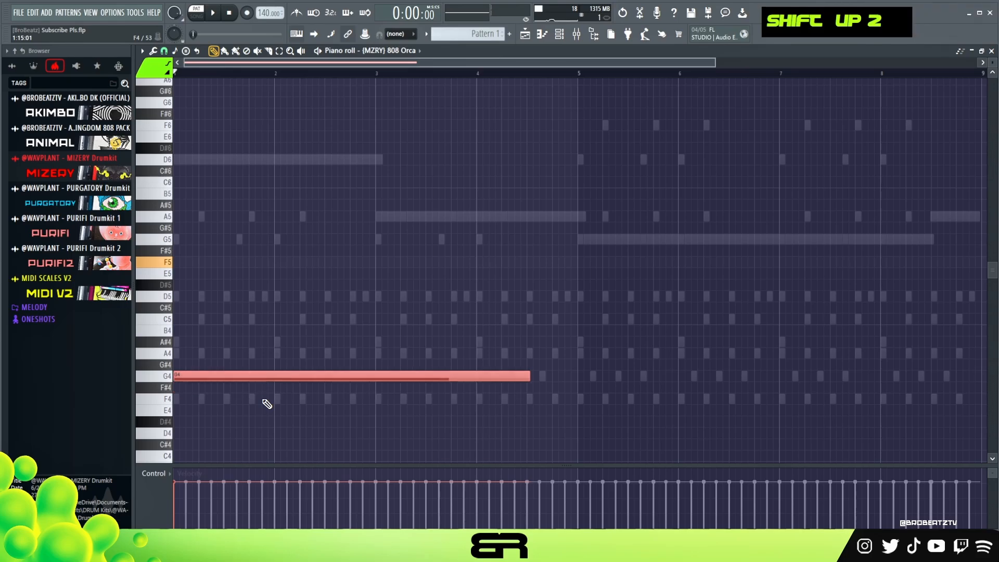
Step: Raise the long 808 Orca note an octave to G5, auditioning it against the lower octave
key(space)
key(ctrl+Up)
key(space)
key(space)
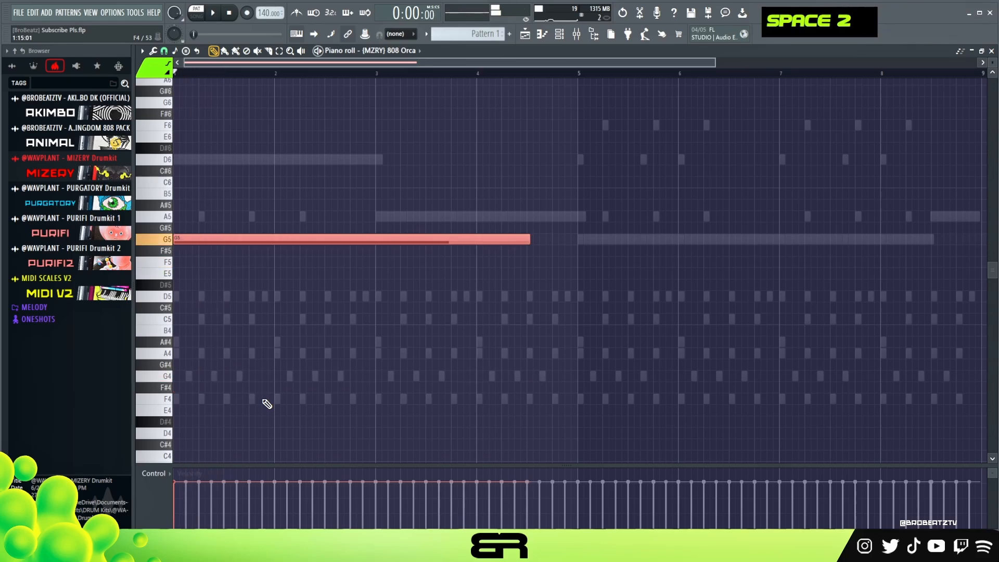
key(ctrl+Down)
key(ctrl+Up)
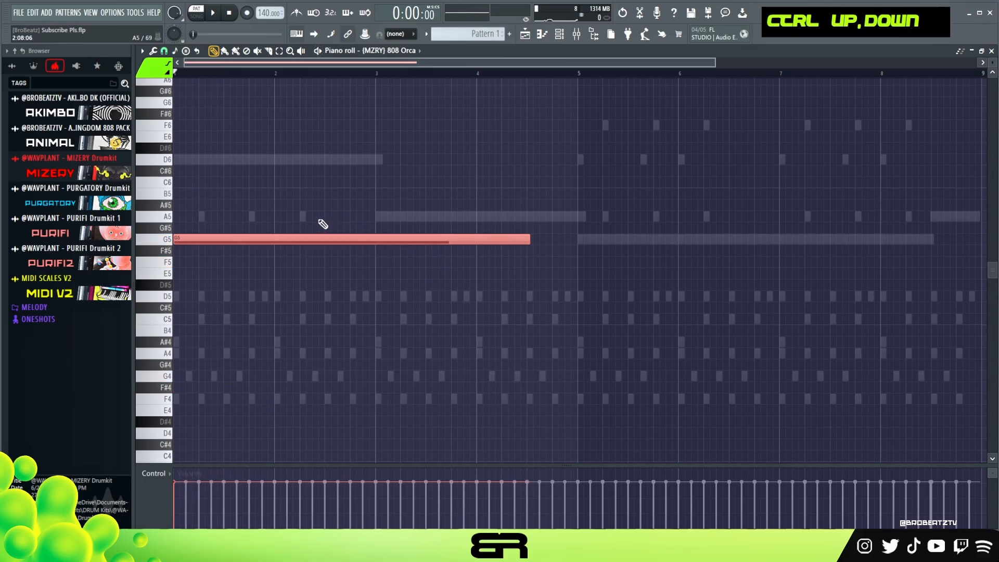
Step: Shorten the G5 note at bar 1 to about three and a half steps and place a copy in bar 2
ctrl+click(582, 235)
mouse_move(205, 260)
mouse_down()
mouse_move(195, 259)
mouse_move(305, 241)
mouse_up()
key(shift+space)
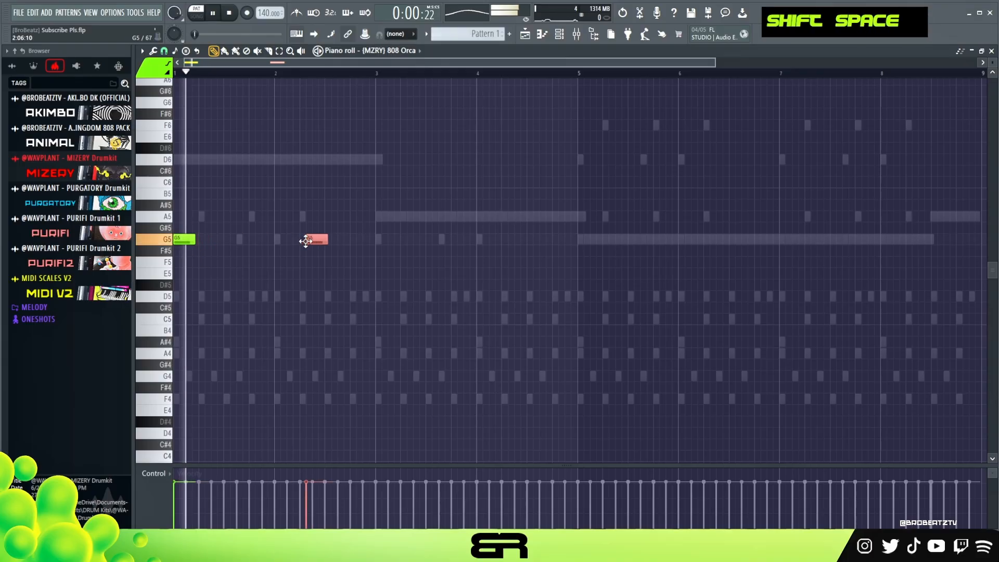
Step: Select both G5 notes, raise their velocity slightly and enlarge the velocity lane
key(ctrl+a)
key(space)
alt+scroll(341, 280, up, 1)
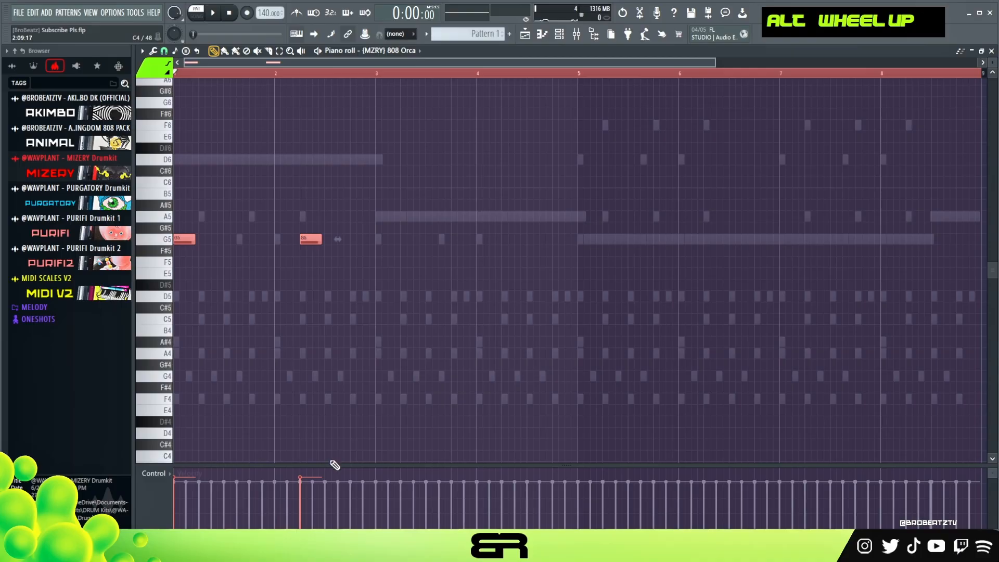
click(333, 457)
drag(344, 465, 338, 309)
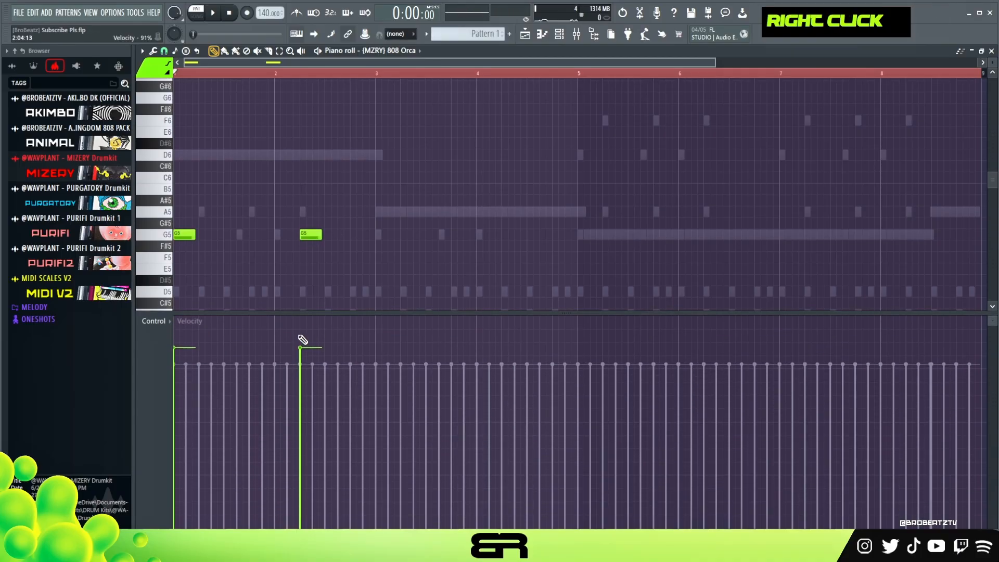
Step: Fine-tune the velocity of both G5 notes while auditioning them, and shrink the velocity lane again
alt+scroll(352, 271, up, 2)
key(space)
alt+scroll(350, 270, down, 1)
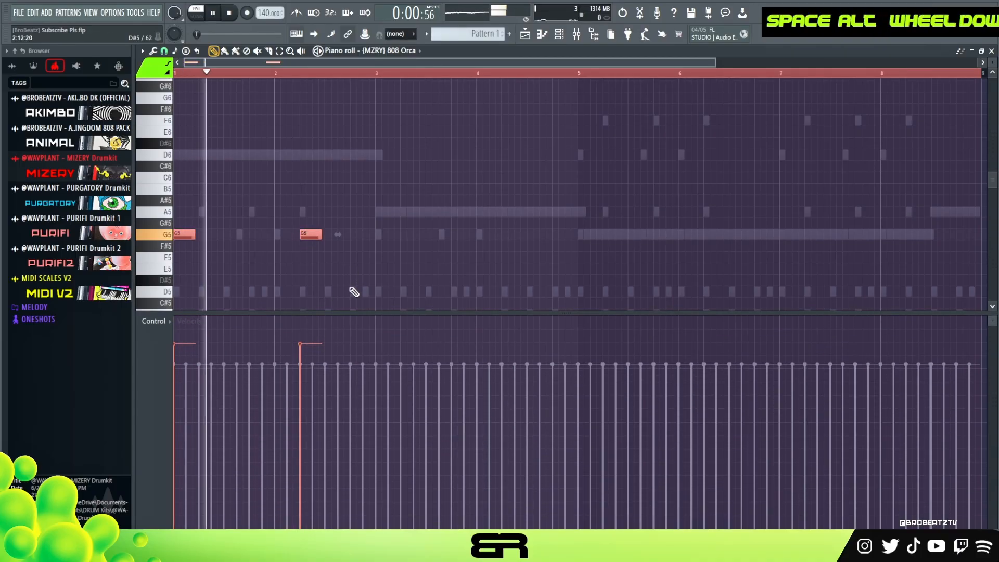
alt+scroll(353, 294, up, 1)
alt+scroll(353, 296, up, 1)
key(space)
key(space)
alt+scroll(353, 294, down, 2)
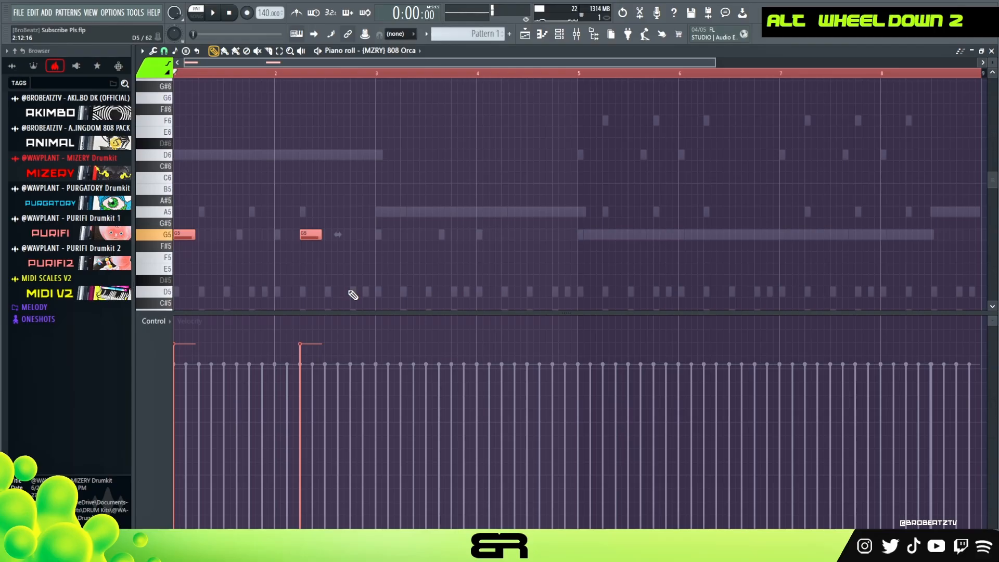
drag(345, 320, 345, 455)
Step: During playback, add short G5 notes at the start of bar 3 and in bar 4, F5 late in bar 4 and D#5 at bar 5
key(space)
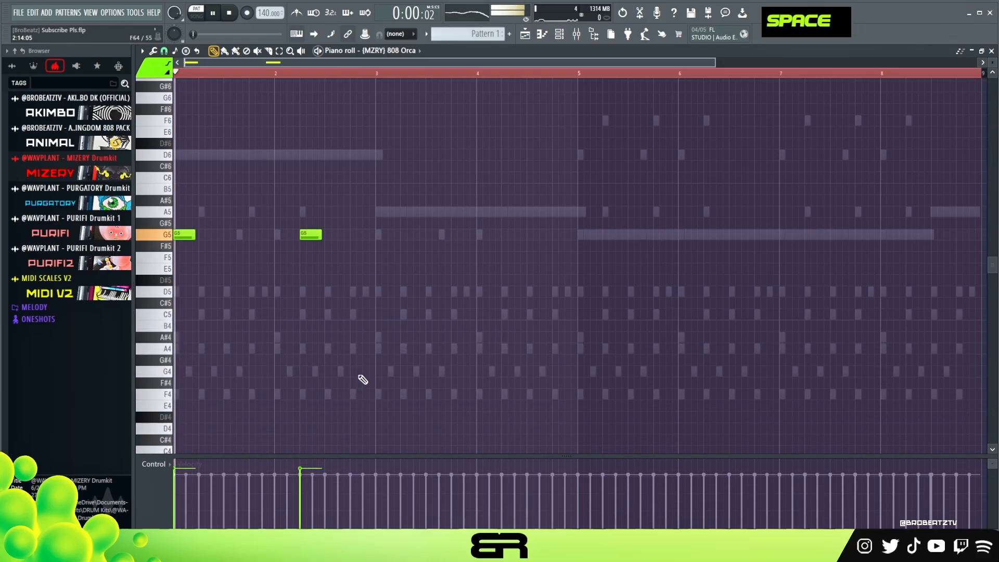
right_click(375, 316)
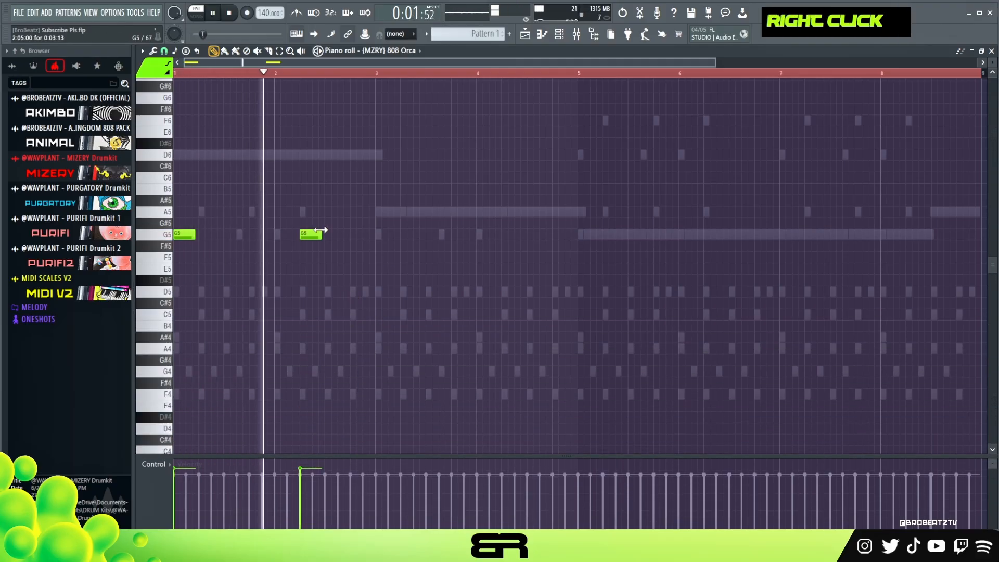
click(379, 235)
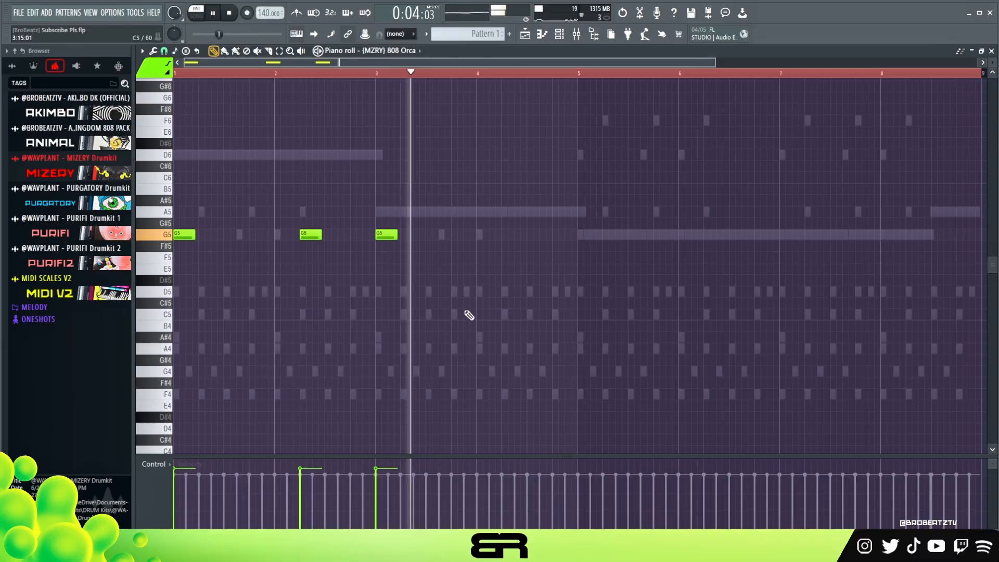
click(507, 235)
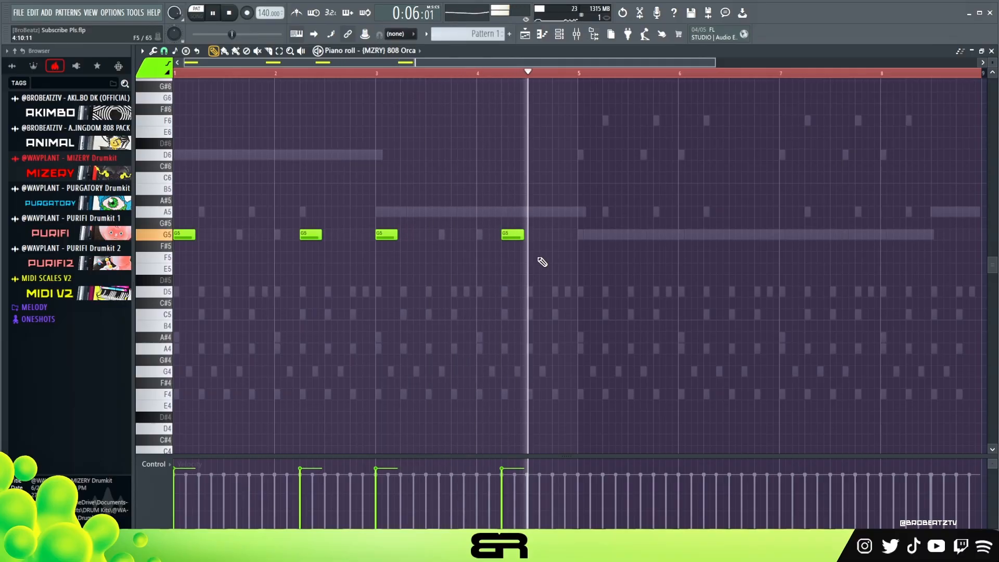
click(544, 258)
key(space)
key(space)
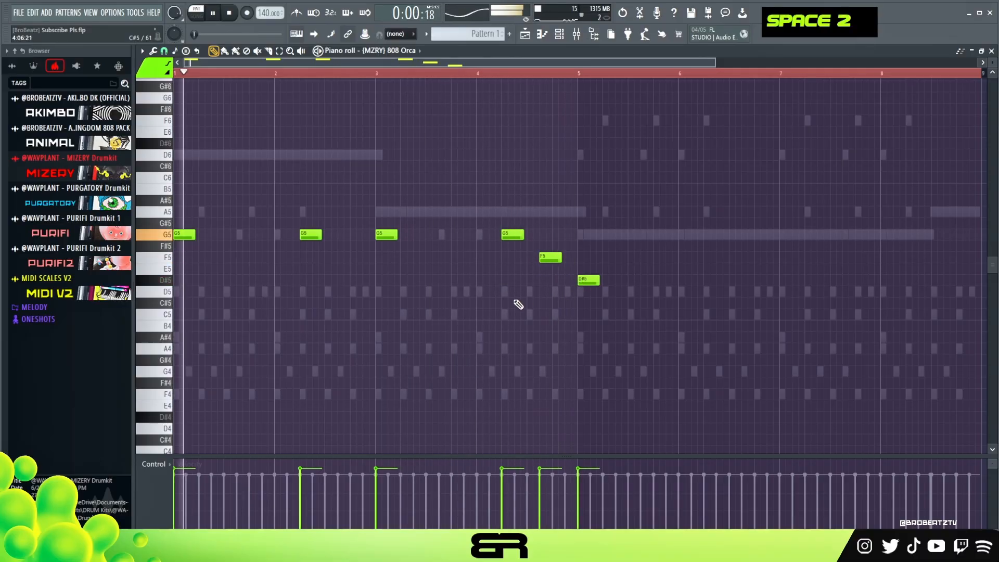
Step: Continue the opening rhythm on D#5 with copied notes in bar 6 and at the start of bar 7
key(ctrl)
key(ctrl)
drag(435, 217, 582, 268)
key(shift+space)
key(ctrl+z)
drag(188, 234, 598, 277)
right_click(584, 280)
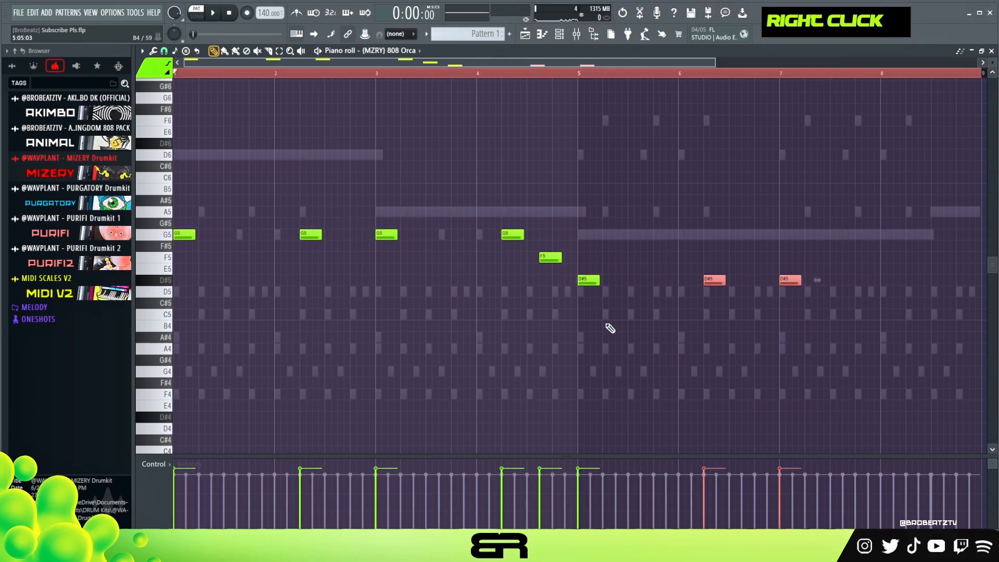
Step: Copy the G5 and F5 pair from bar 4 into bar 8, lower the copied G5 to D#5 and play the bassline
drag(495, 217, 564, 269)
drag(517, 233, 917, 246)
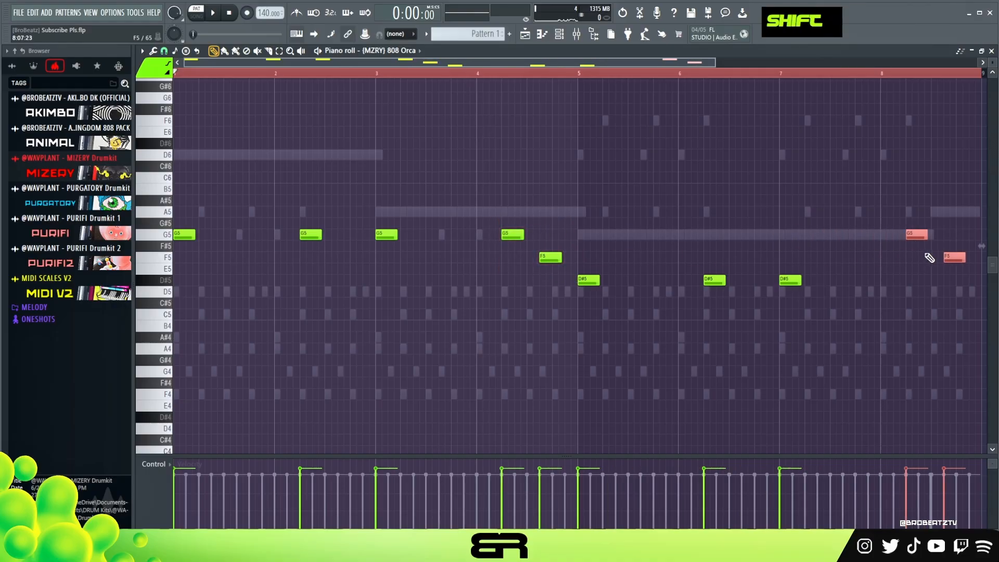
ctrl+click(922, 234)
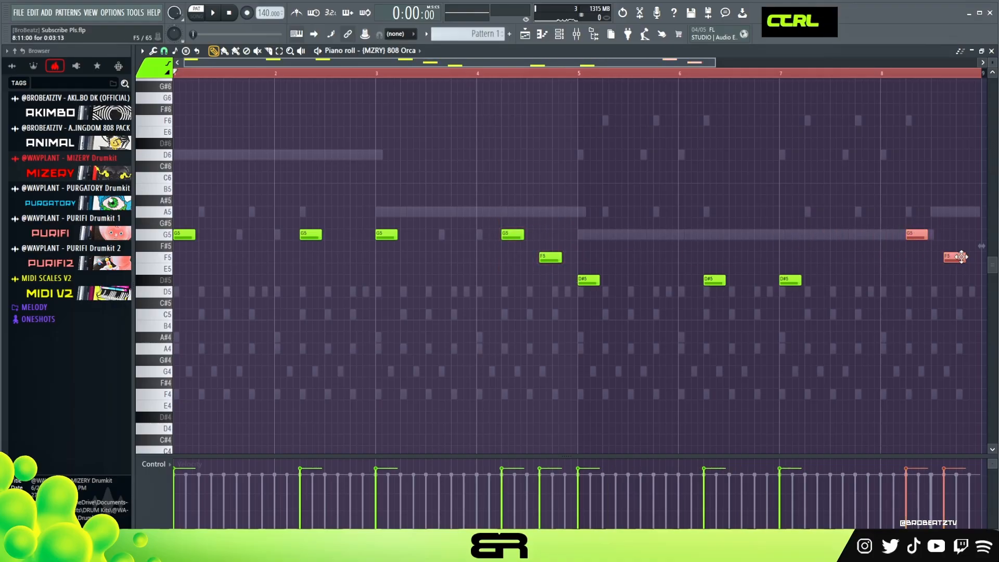
key(shift+Down)
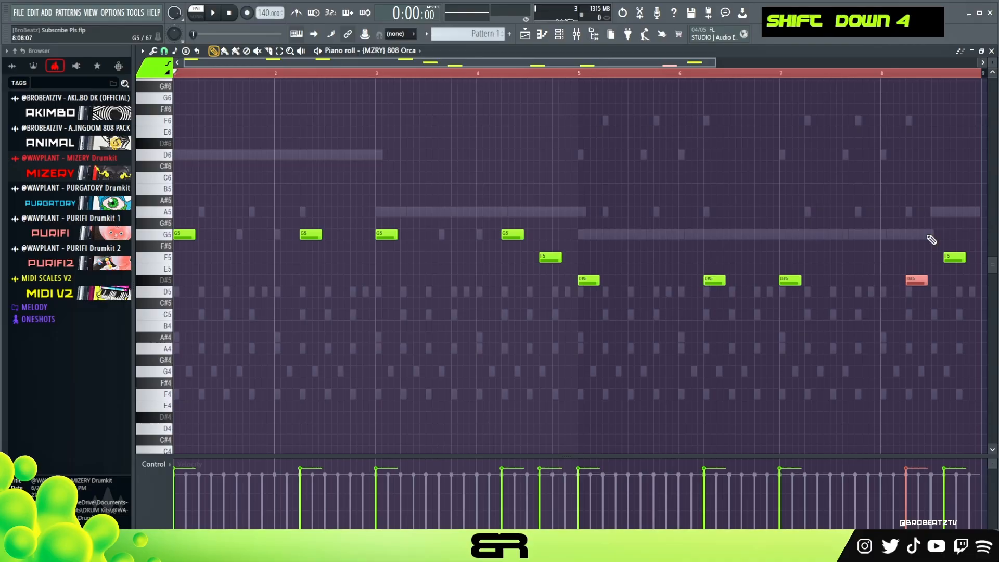
key(space)
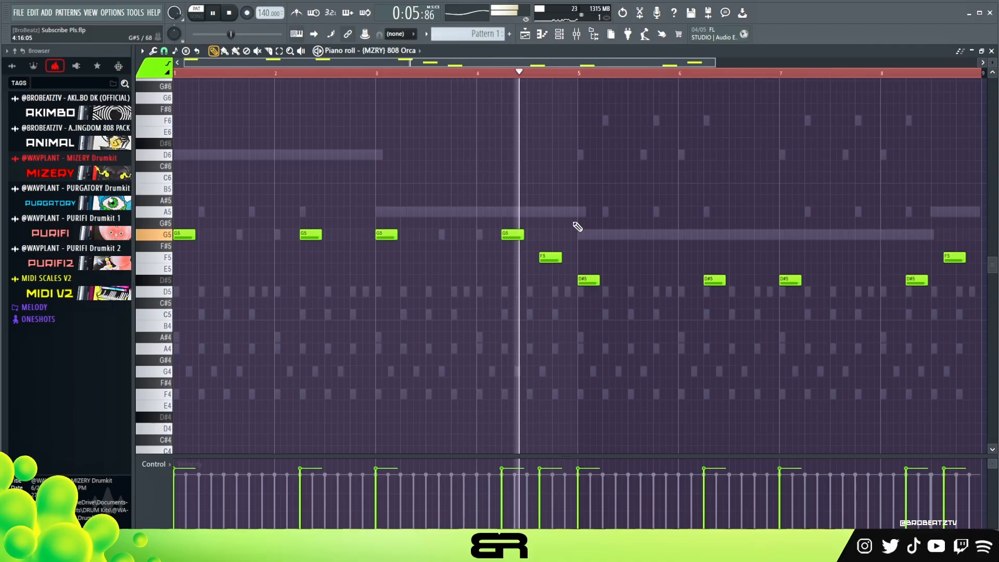
right_click(664, 319)
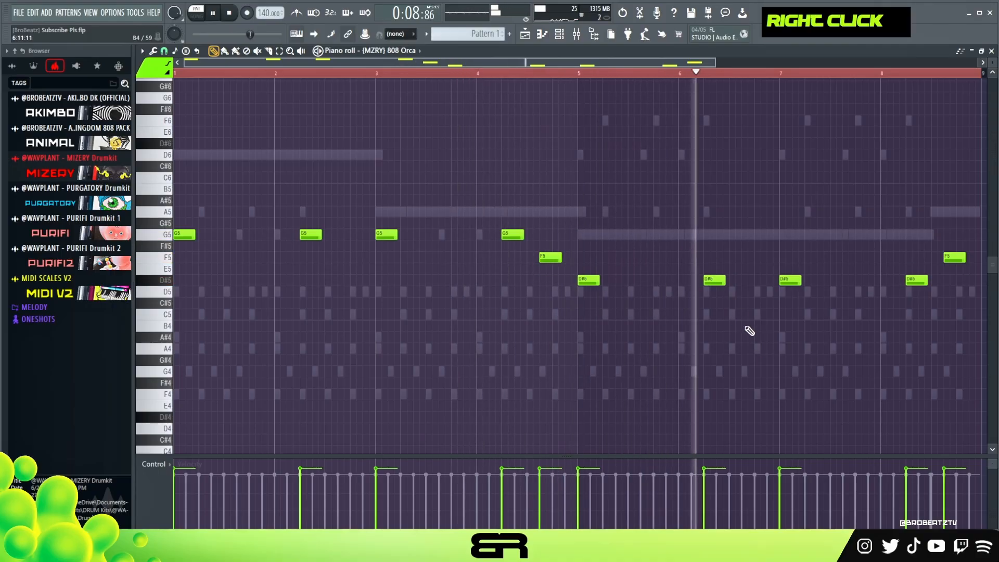
right_click(781, 334)
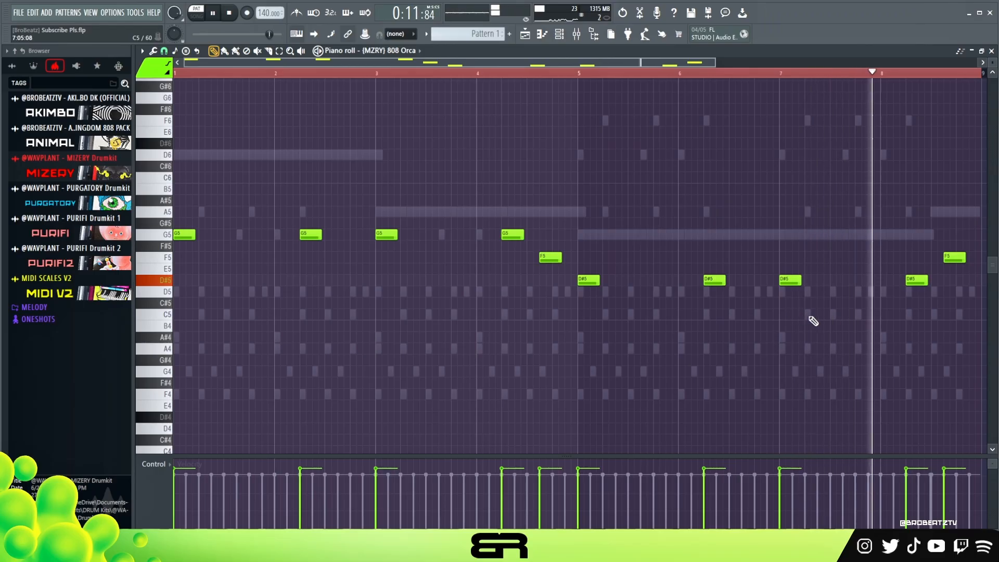
right_click(846, 317)
key(space)
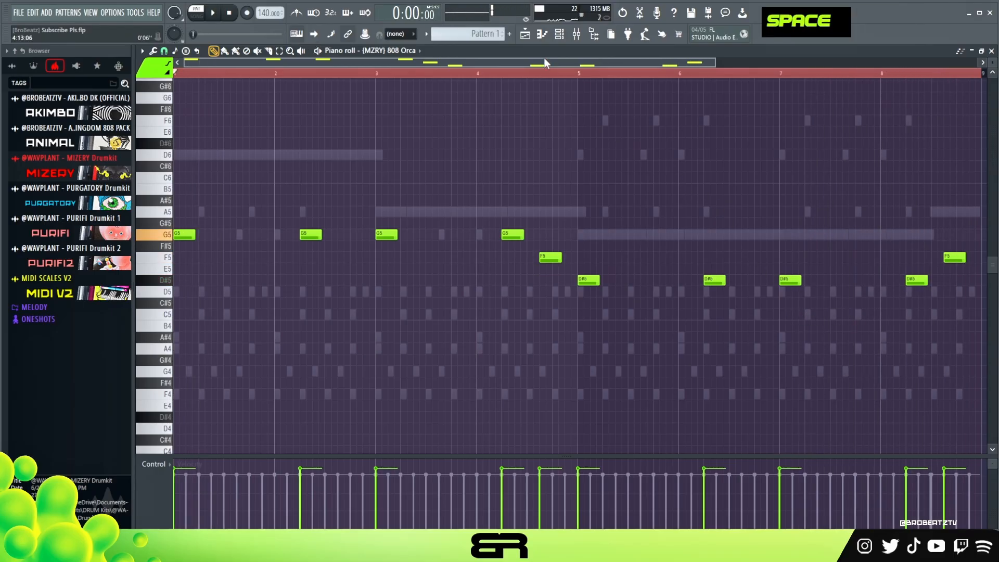
Step: Copy the 808 Orca pattern from the Channel rack and paste it into the 808 Makima channel
click(559, 37)
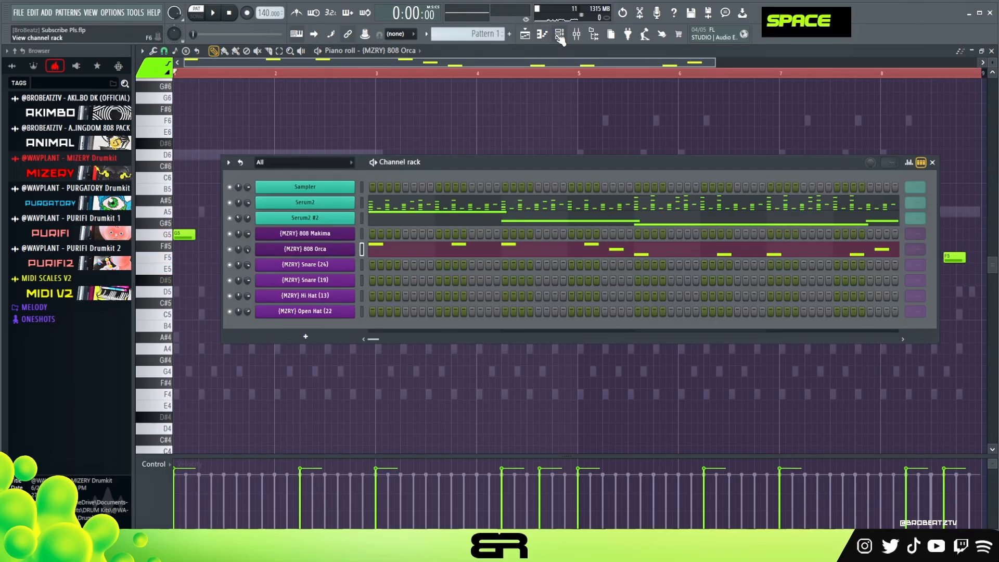
right_click(319, 244)
click(485, 263)
right_click(327, 231)
click(476, 253)
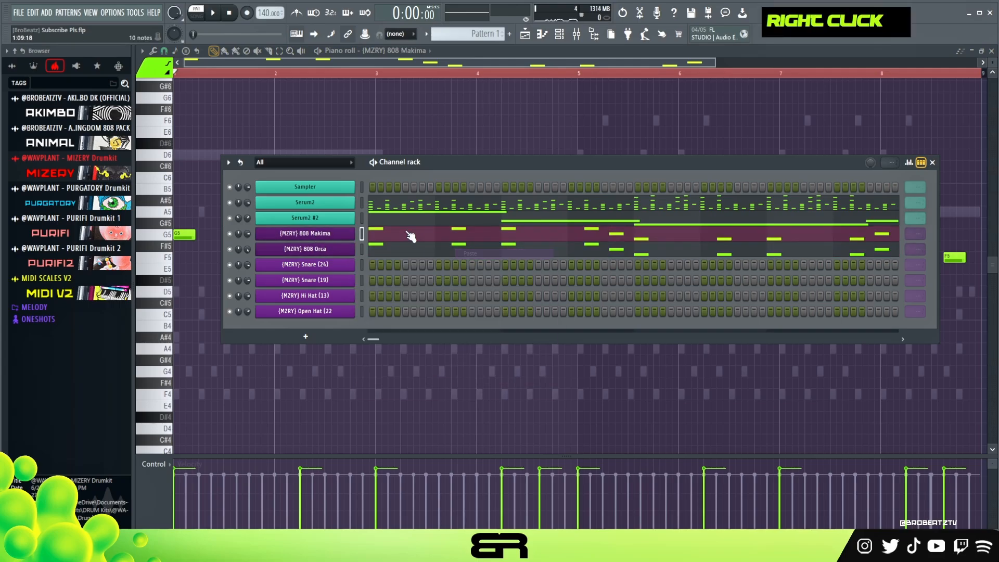
Step: Open the 808 Makima channel's piano roll and shorten all its notes to two steps
double_click(411, 236)
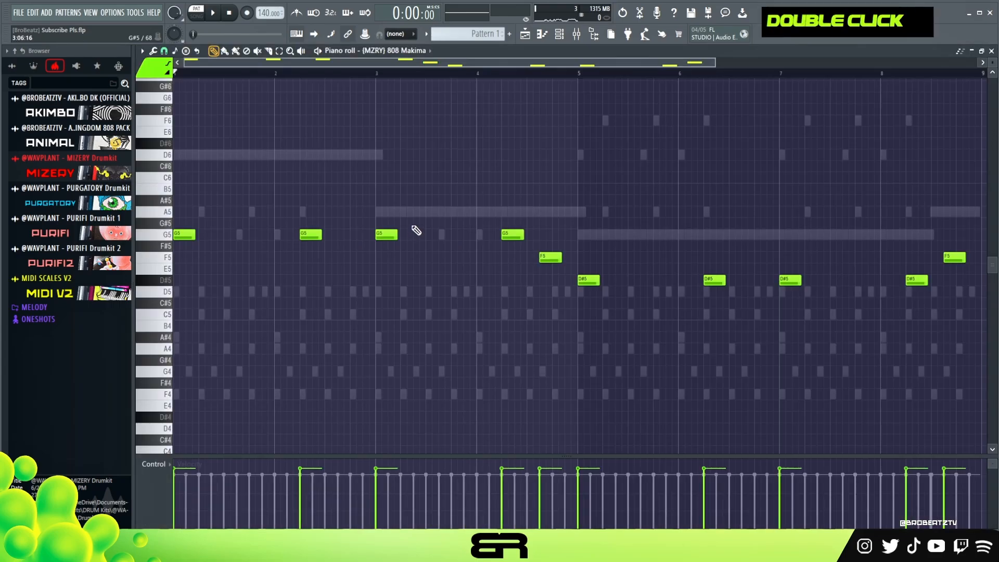
scroll(288, 257, up, 4)
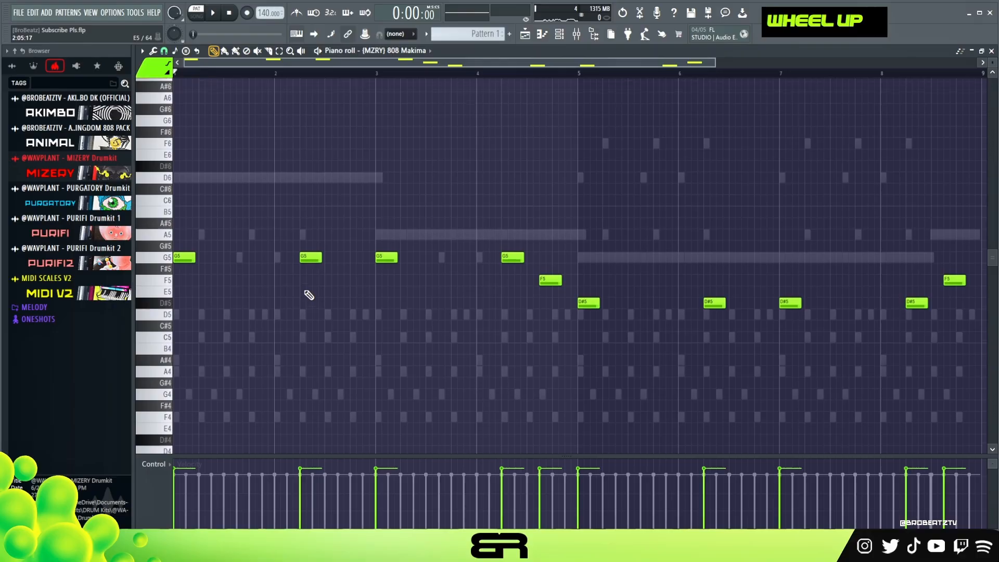
ctrl+click(185, 284)
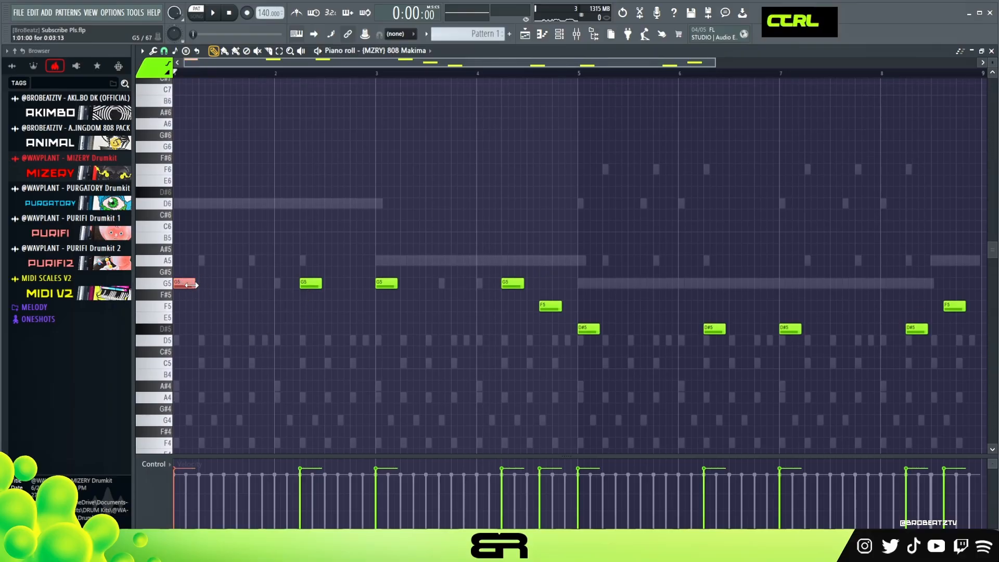
key(ctrl+a)
drag(192, 284, 179, 284)
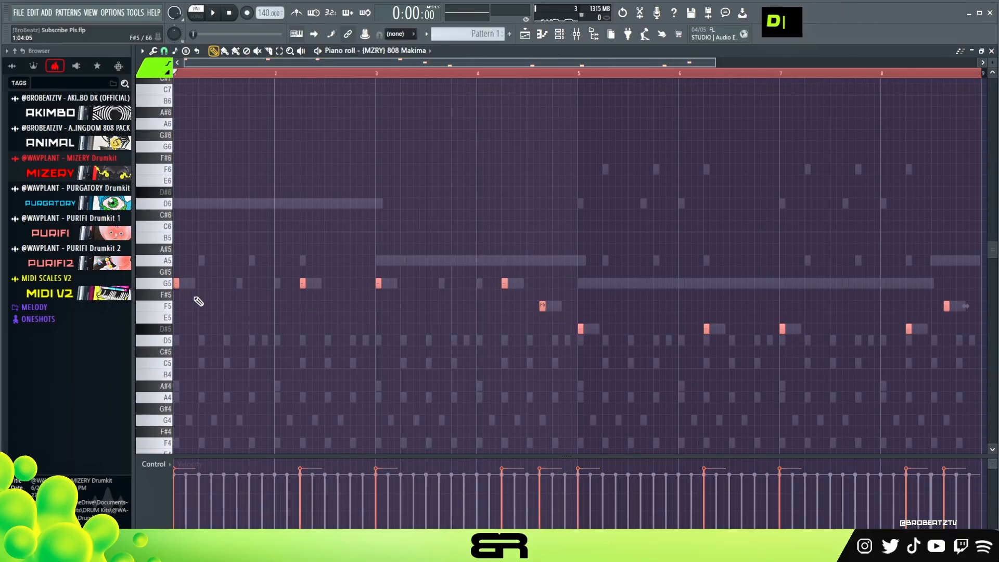
click(166, 52)
click(185, 186)
key(shift+d)
right_click(201, 284)
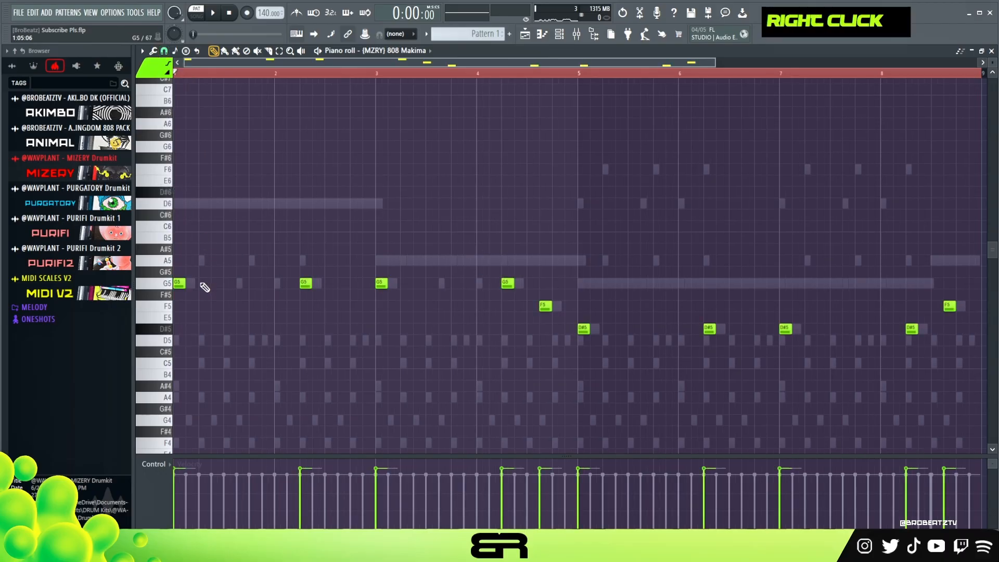
Step: Copy the first G5 Makima note to late in bar 1, raise it to G6 and clear the time selection
ctrl+click(185, 291)
drag(242, 285, 282, 286)
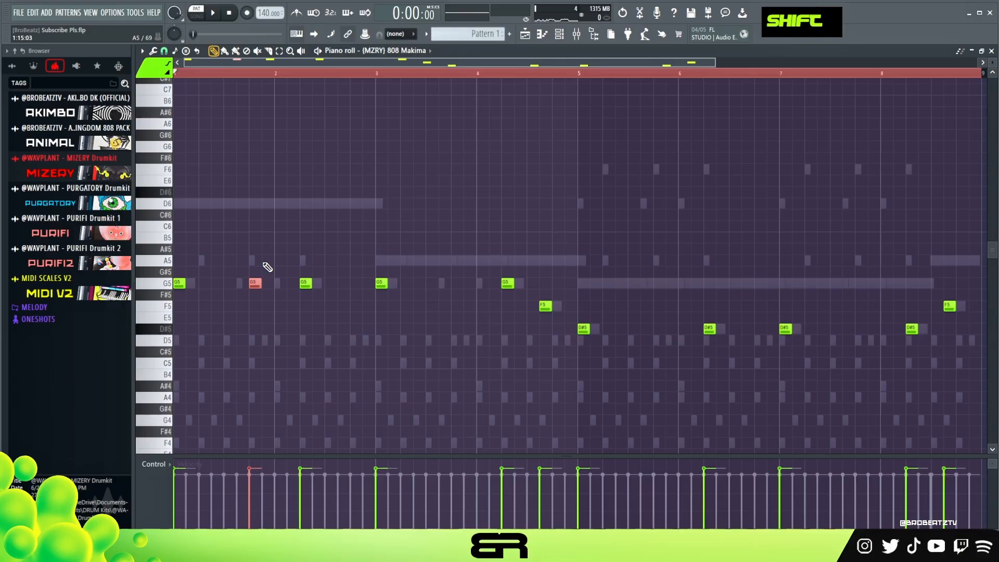
double_click(184, 76)
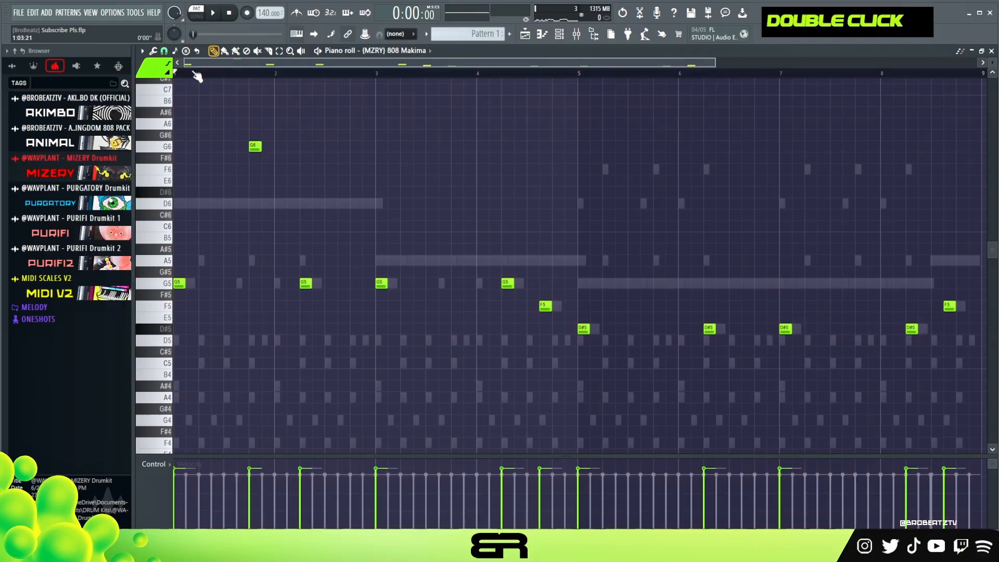
Step: Audition the 808 Makima line and add a short D6 note in the second half of bar 2
key(space)
right_click(345, 182)
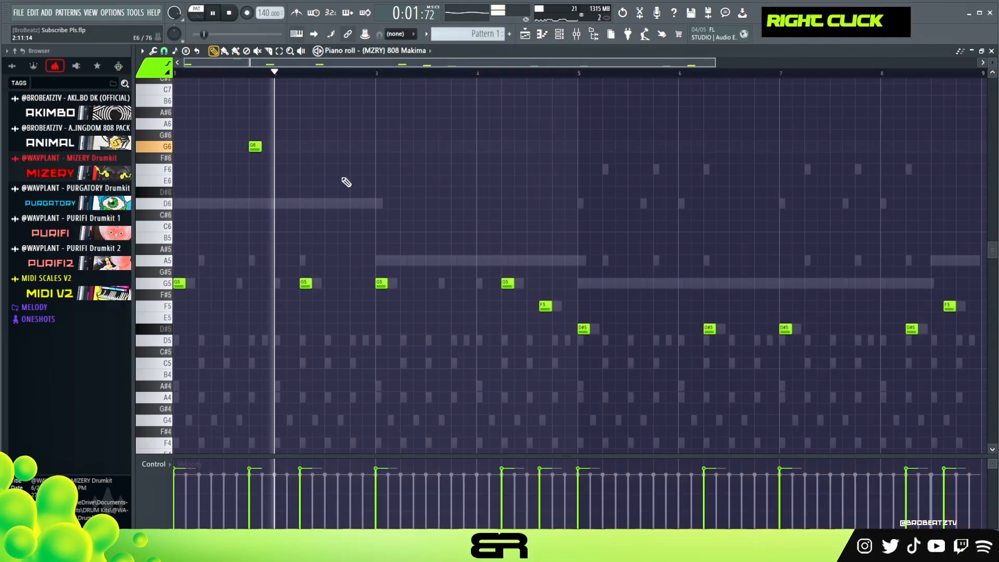
key(space)
key(space)
key(space)
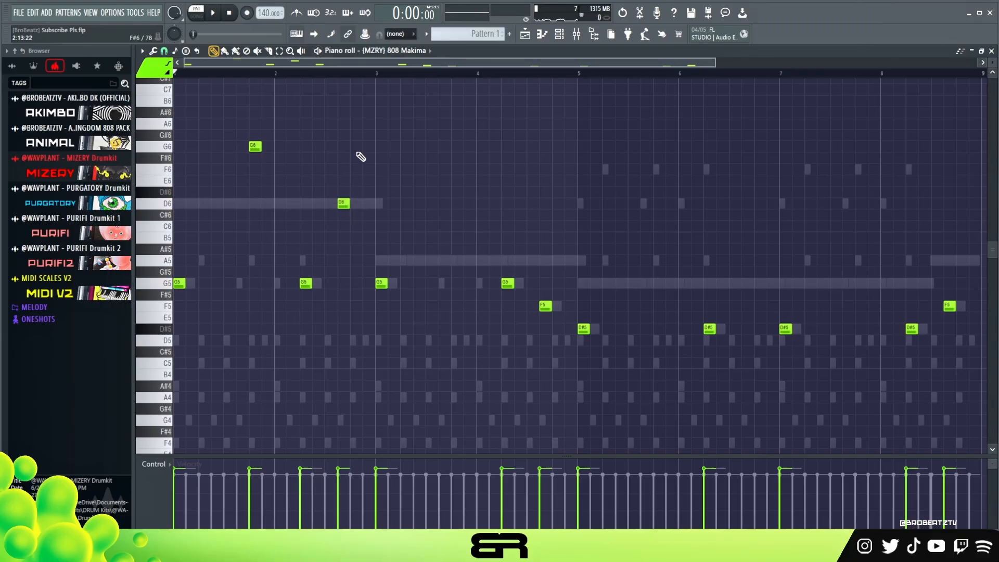
Step: Add a G6 note right after the D6 and another G5 in the first half of bar 3, auditioning them
key(space)
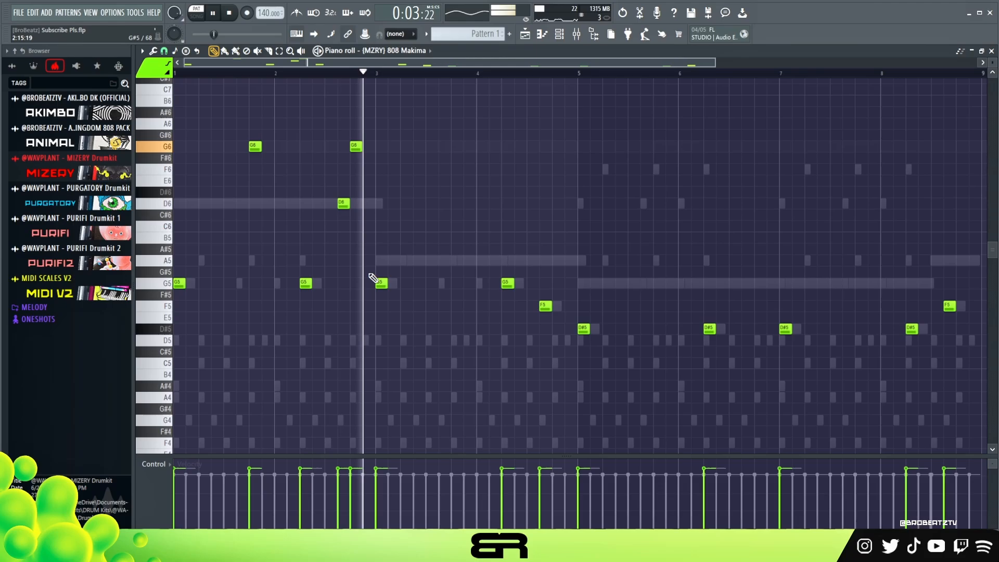
key(space)
key(space)
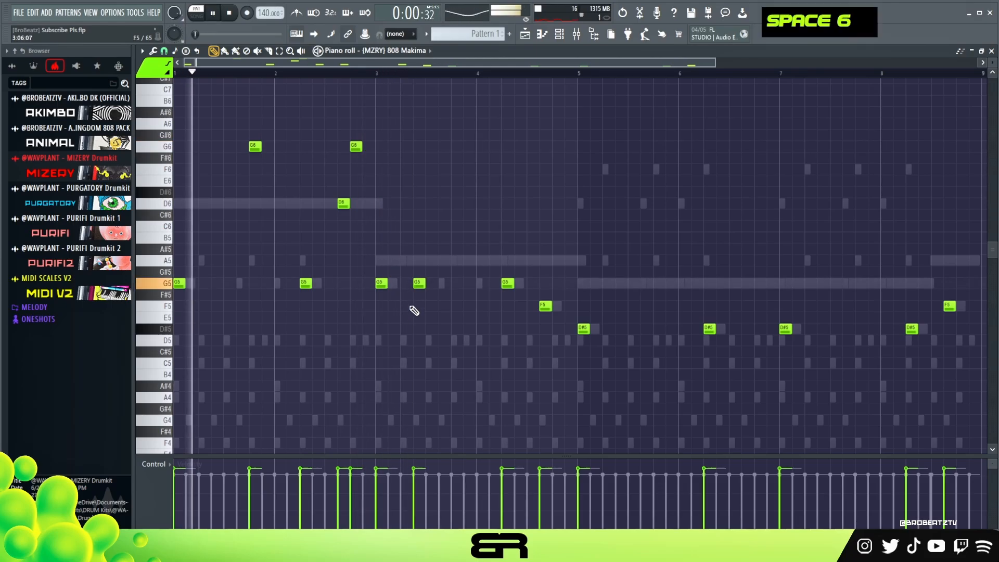
key(space)
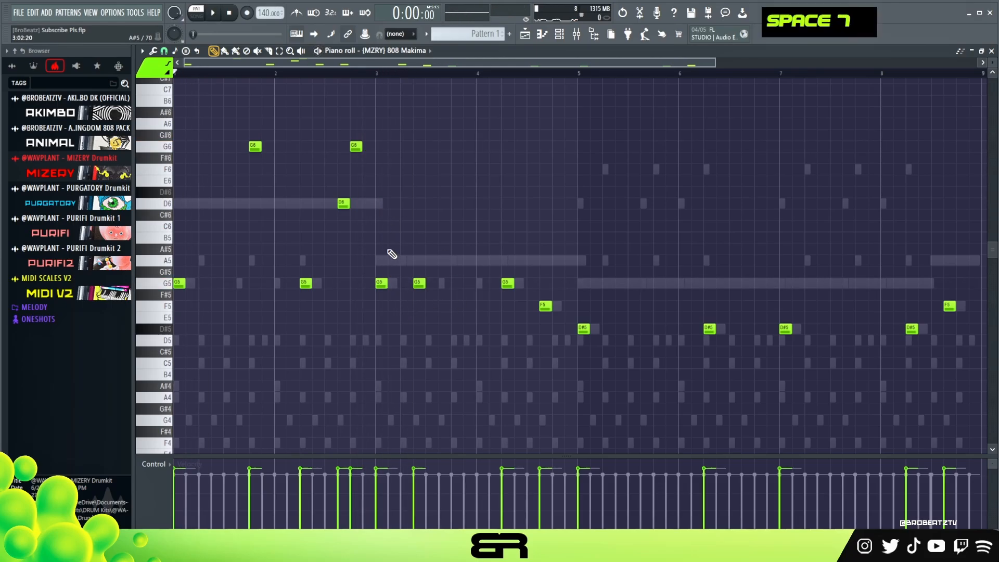
Step: Copy the bar 2 G6 note to late bar 3 and replace the D#5 notes in bars 5–7 with the opening phrase lowered to D#5
ctrl+click(356, 147)
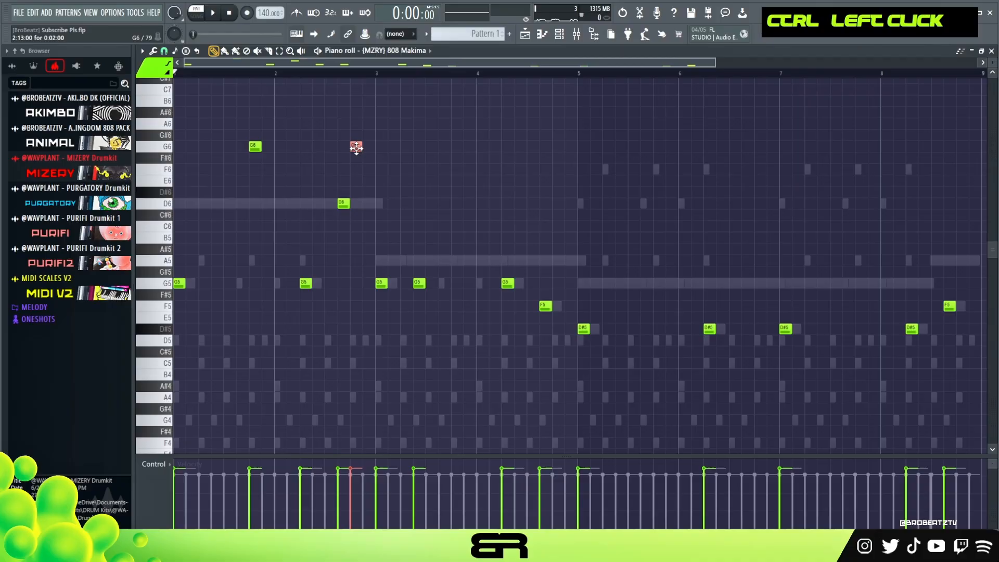
drag(441, 149, 459, 151)
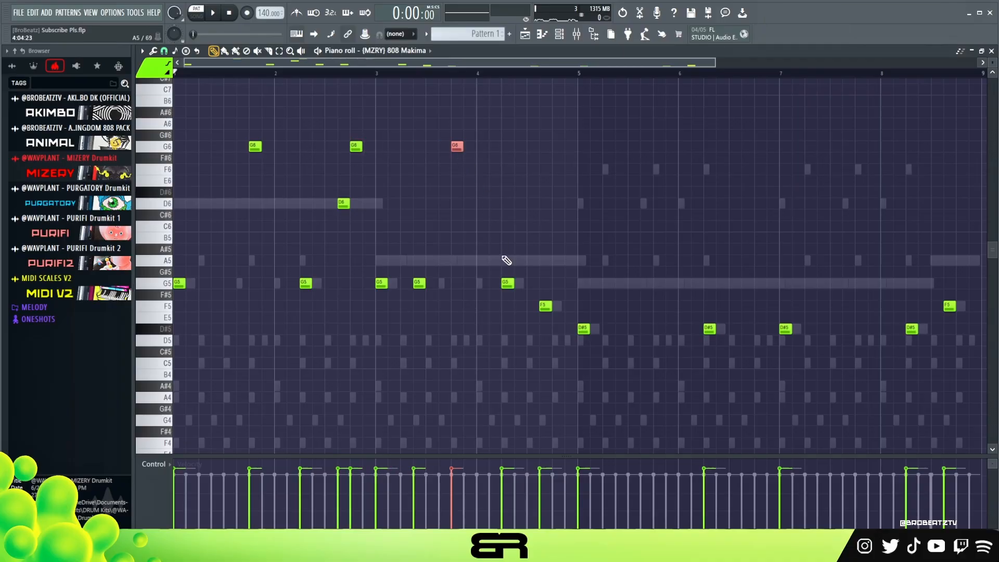
drag(869, 368, 589, 294)
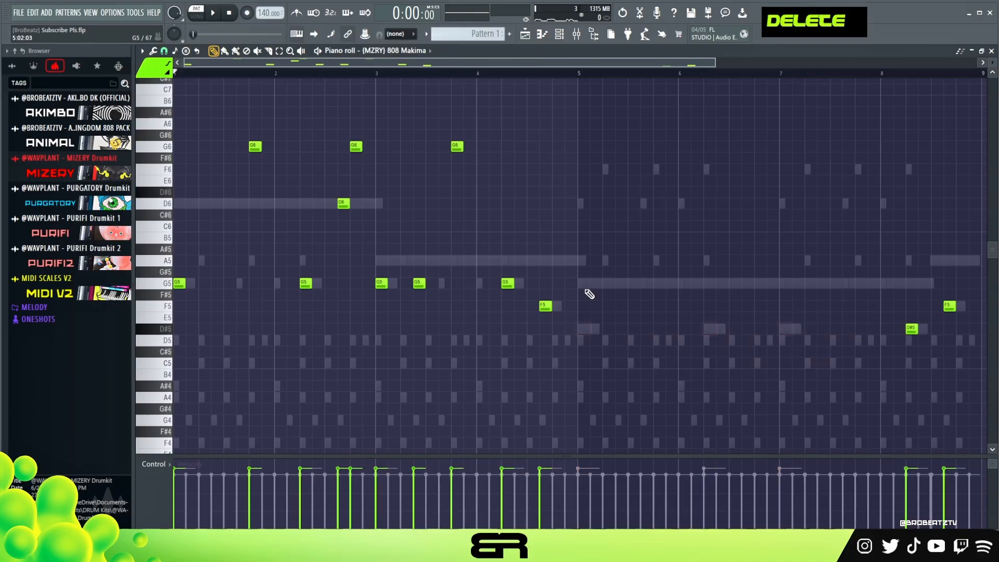
drag(481, 131, 585, 339)
key(space)
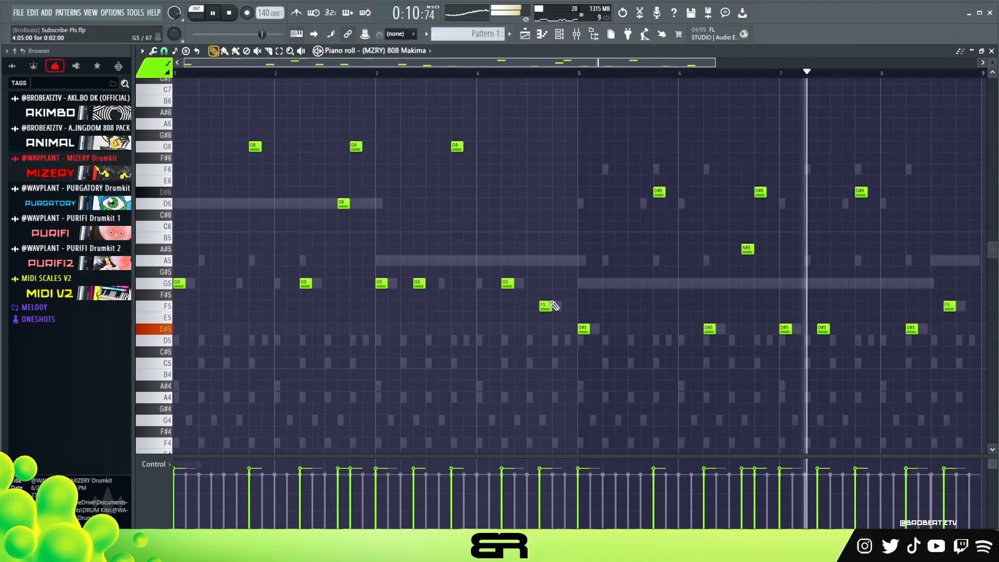
Step: Raise the velocity of the second G5 in bar 3 and the second D#5 in bar 7, and audition from bar 3
key(space)
drag(830, 314, 821, 341)
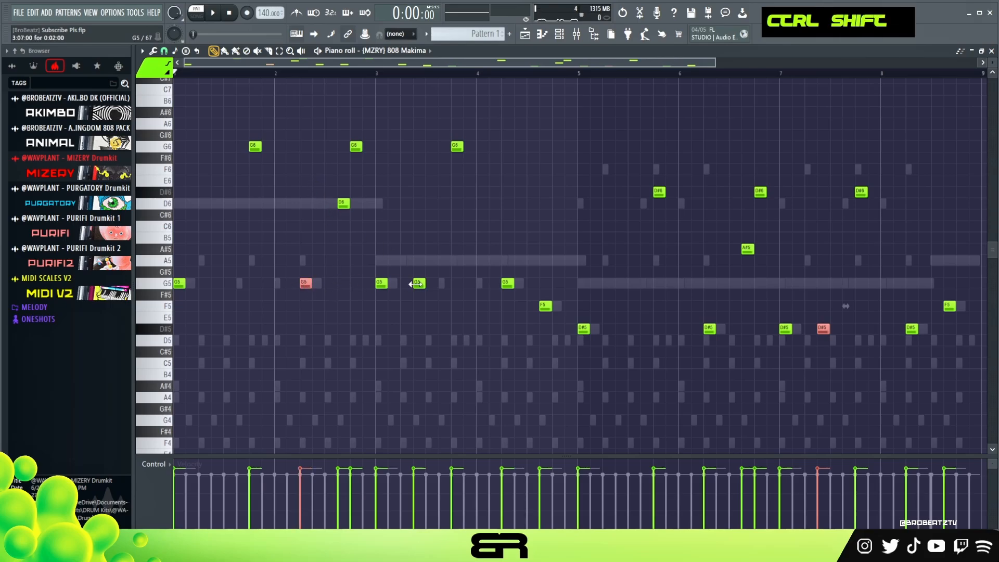
right_click(454, 284)
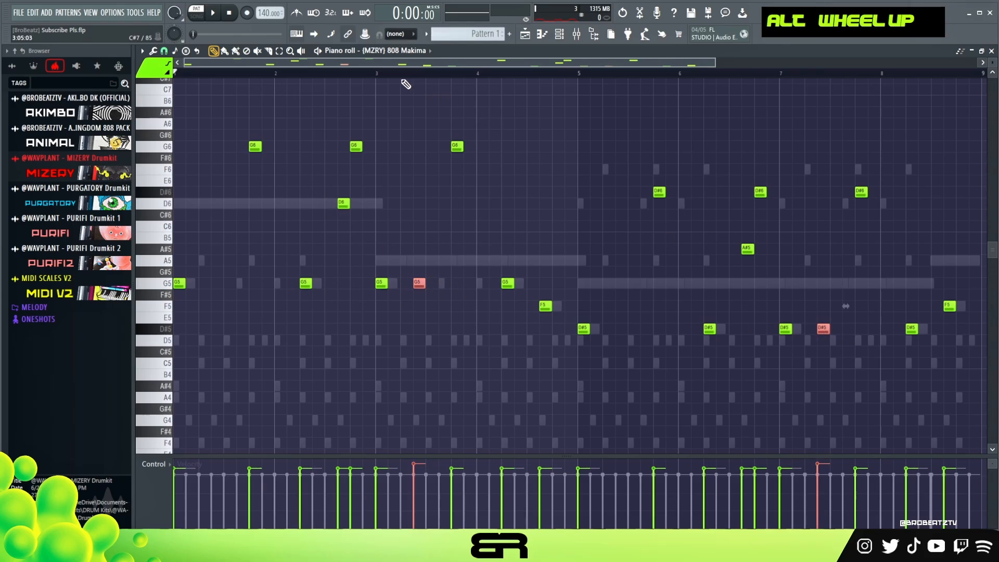
key(space)
alt+scroll(527, 163, up, 1)
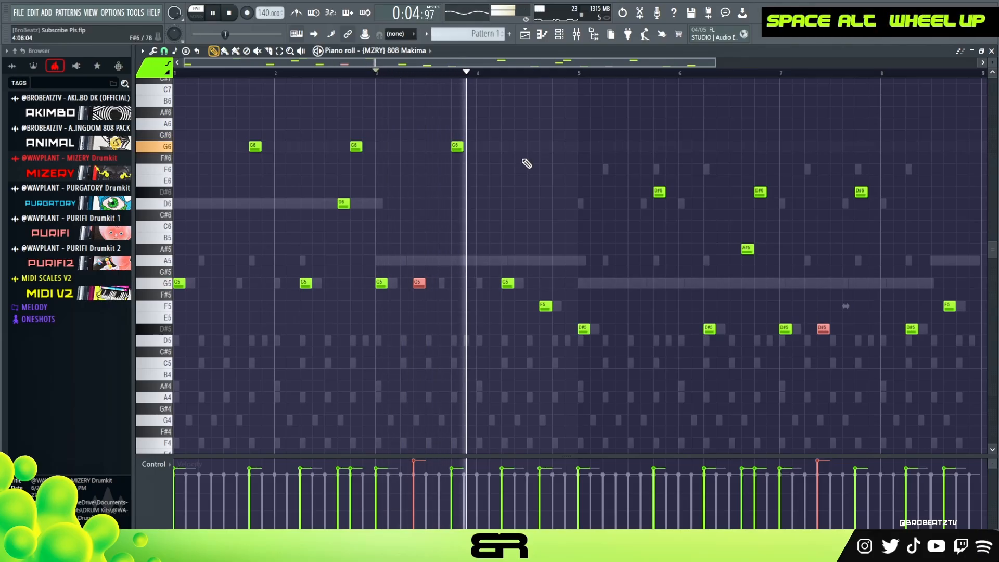
right_click(535, 194)
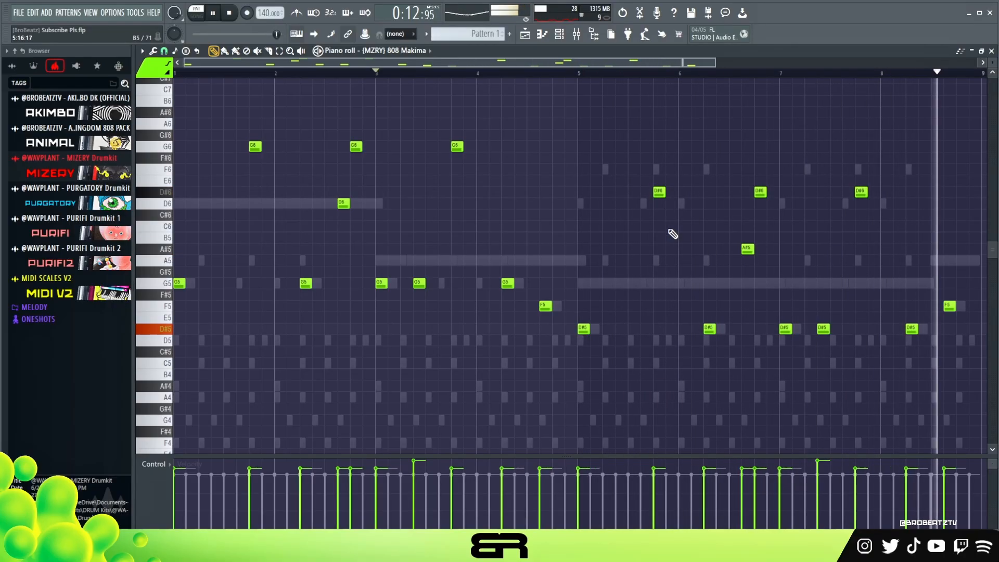
Step: Stop playback, open the channel rack and place a Snare (24) hit on step 9 of bar 1, auditioning it
key(space)
key(F6)
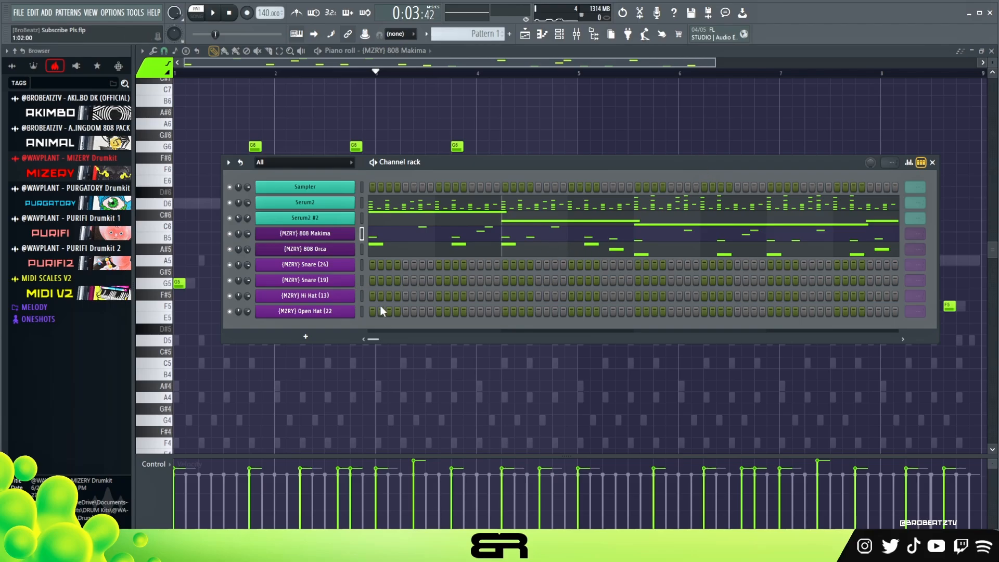
ctrl+double_click(333, 284)
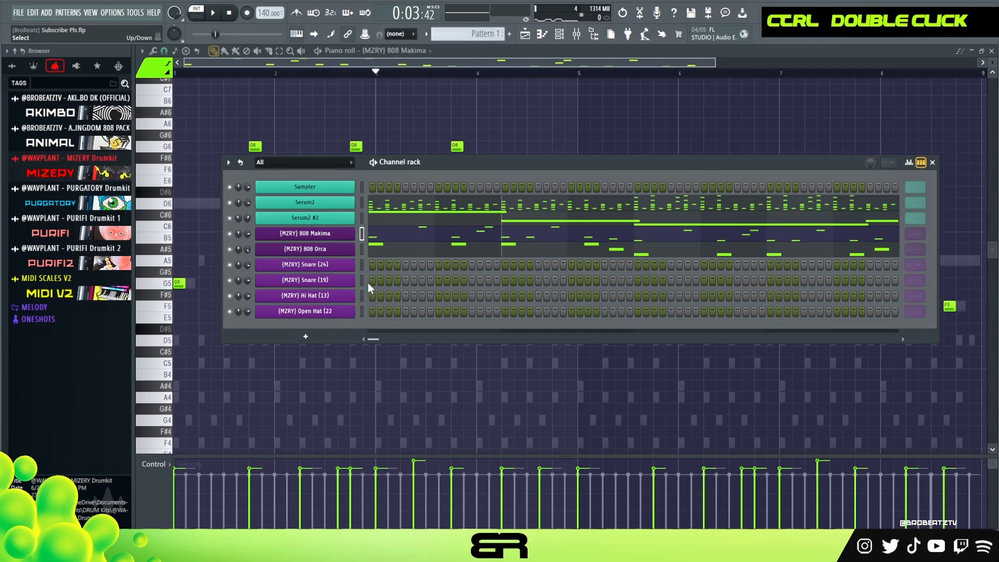
key(space)
key(space)
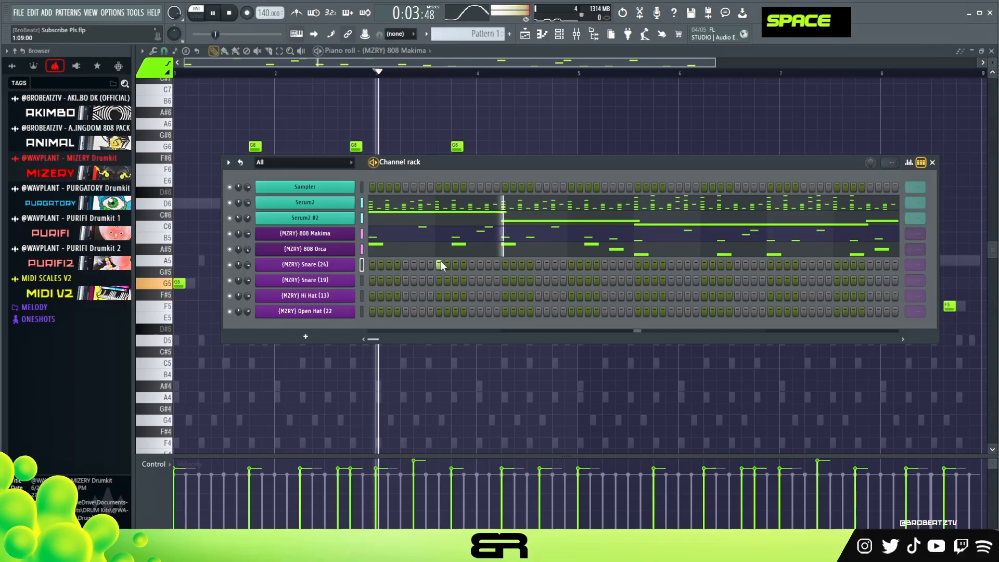
key(space)
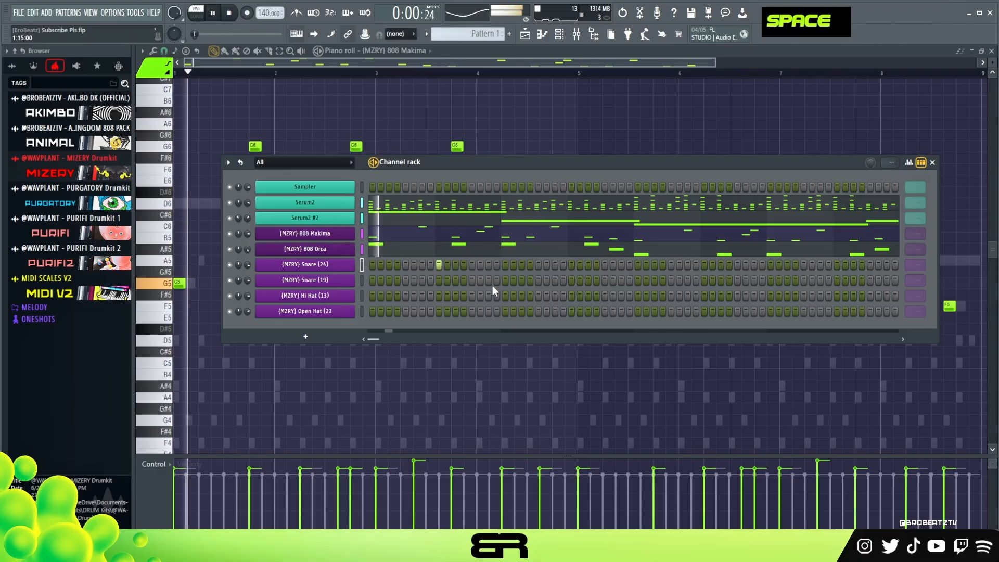
Step: Place Snare (24) hits on step 13 of bar 2, step 9 of bar 3 and step 13 of bar 4, and enable looping for the channel
click(572, 264)
right_click(572, 264)
key(space)
key(space)
click(605, 264)
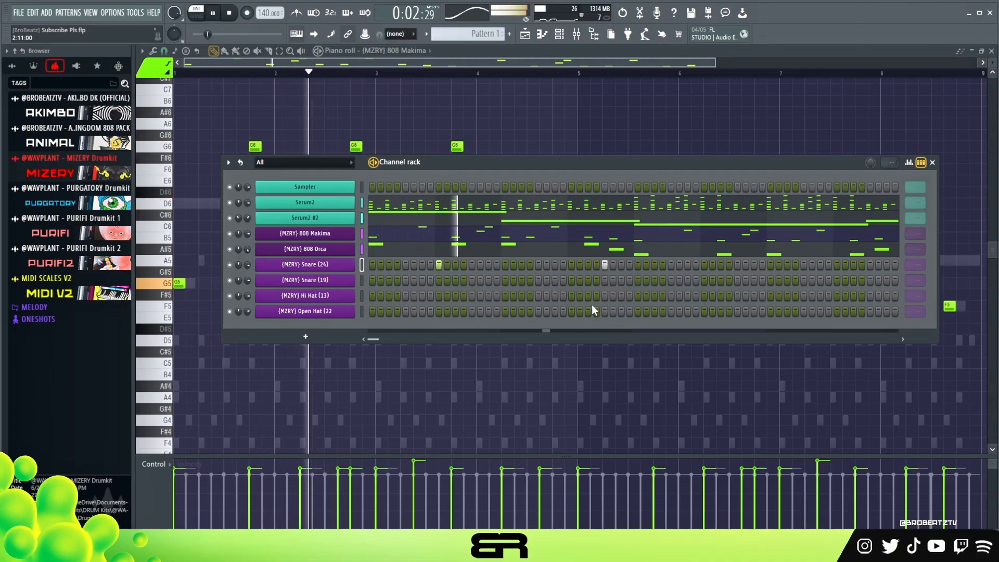
key(space)
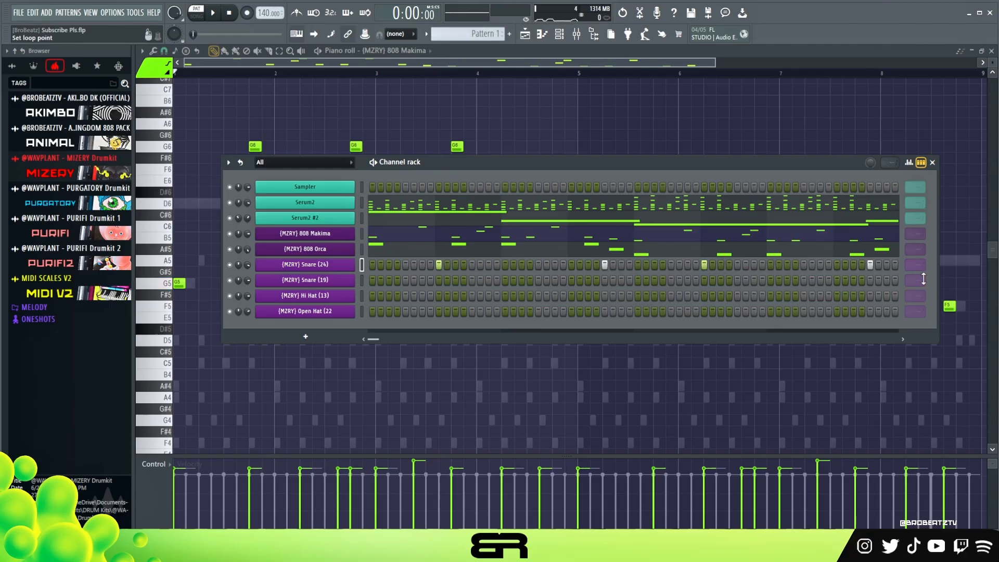
scroll(924, 269, down, 1)
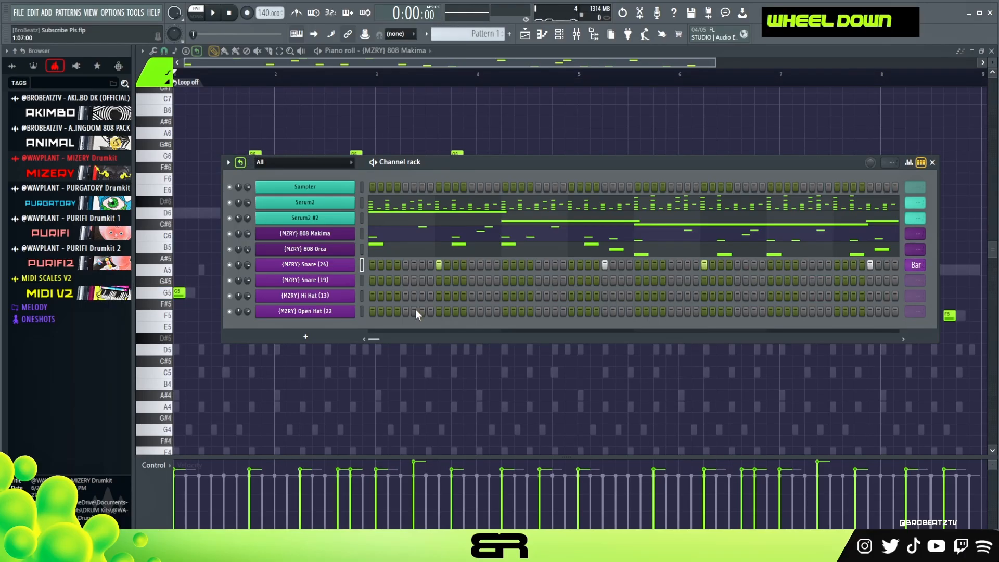
Step: Place Snare (19) hits on steps 1, 7 and 13 of bar 1, auditioning the rhythm
ctrl+double_click(331, 284)
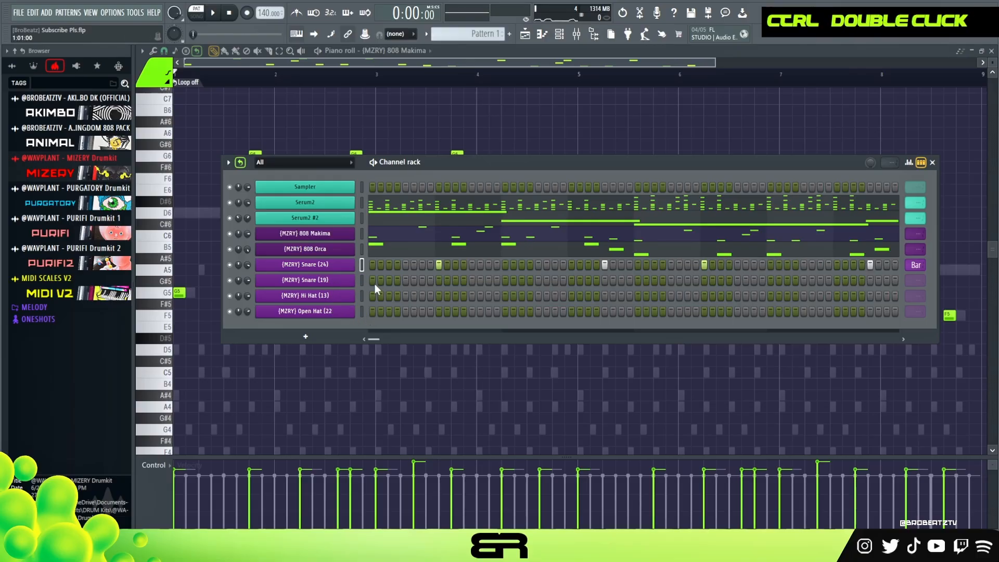
click(422, 280)
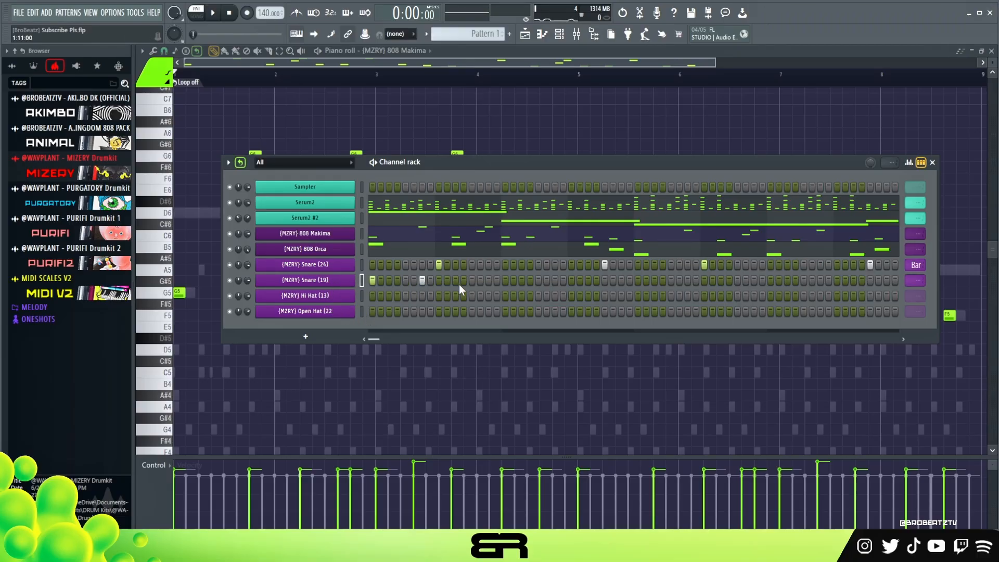
key(space)
click(472, 280)
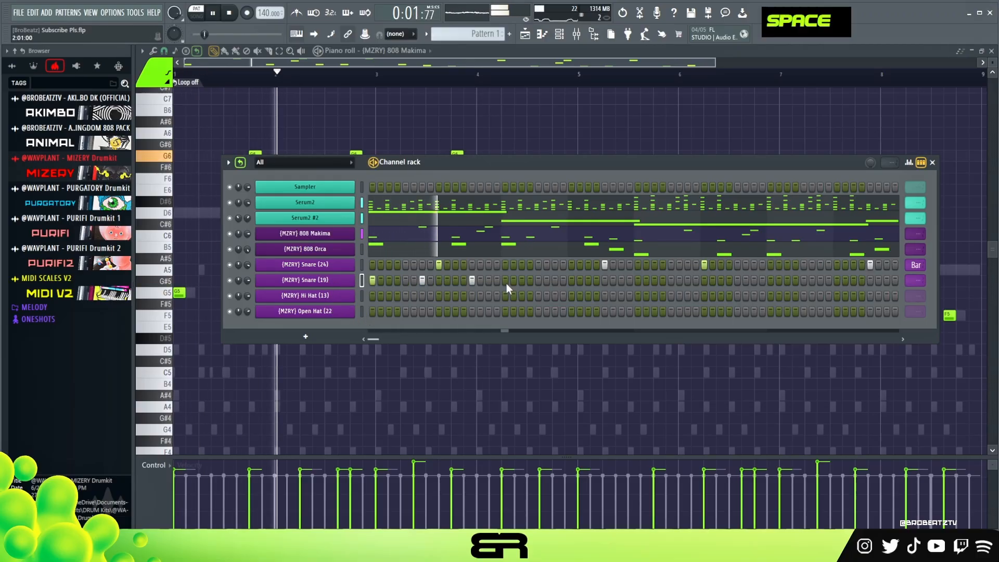
key(space)
key(space)
Step: Add three consecutive Snare (19) hits on steps 7 to 9 of bar 2 and audition them
drag(554, 280, 570, 280)
key(space)
key(space)
key(space)
Step: Lower the velocity of the middle Snare (19) hit in bar 2 and loop the channel every two bars
click(909, 163)
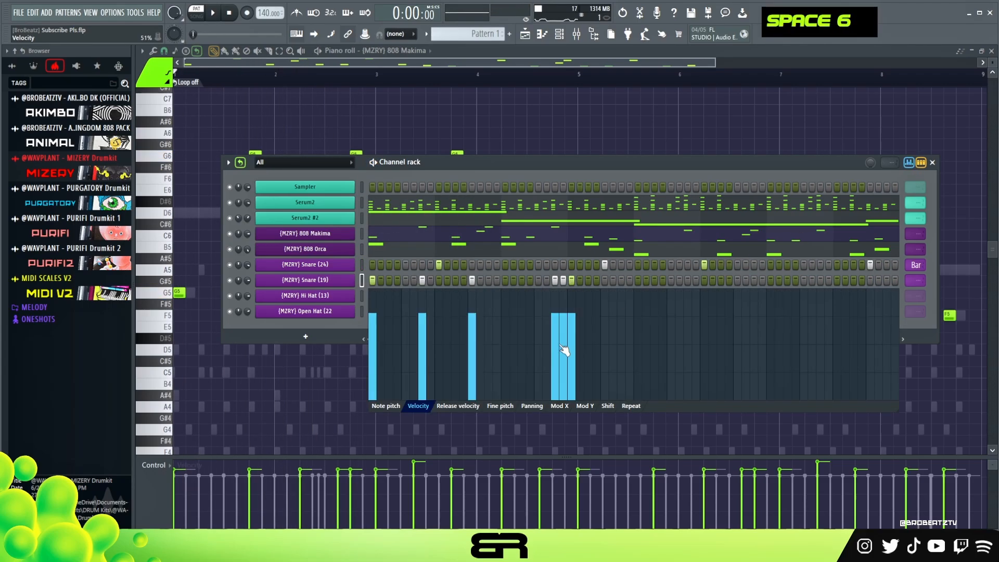
click(909, 163)
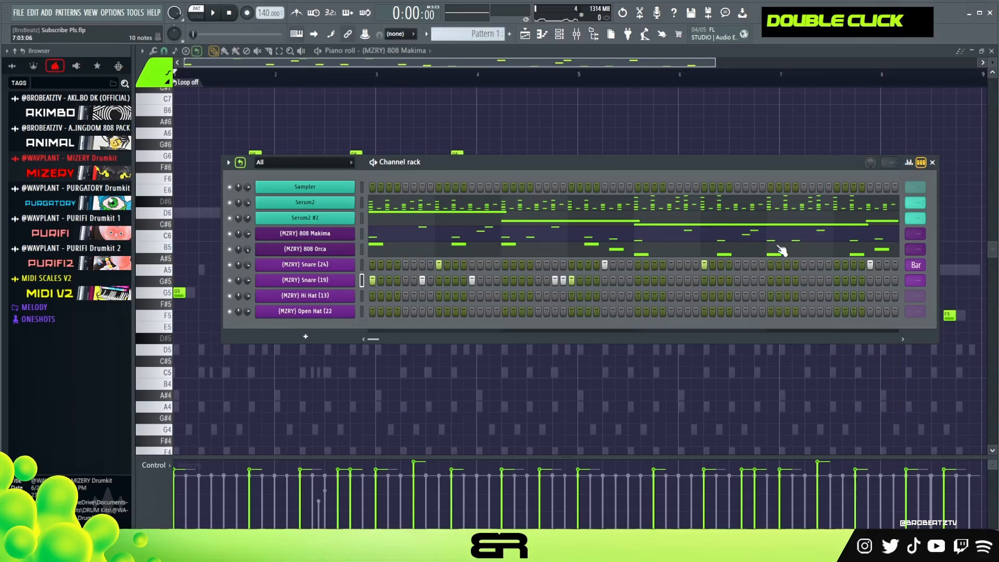
scroll(913, 280, down, 1)
key(space)
key(space)
Step: Place a Hi Hat (13) hit on step 4 of bar 1 and audition it
key(space)
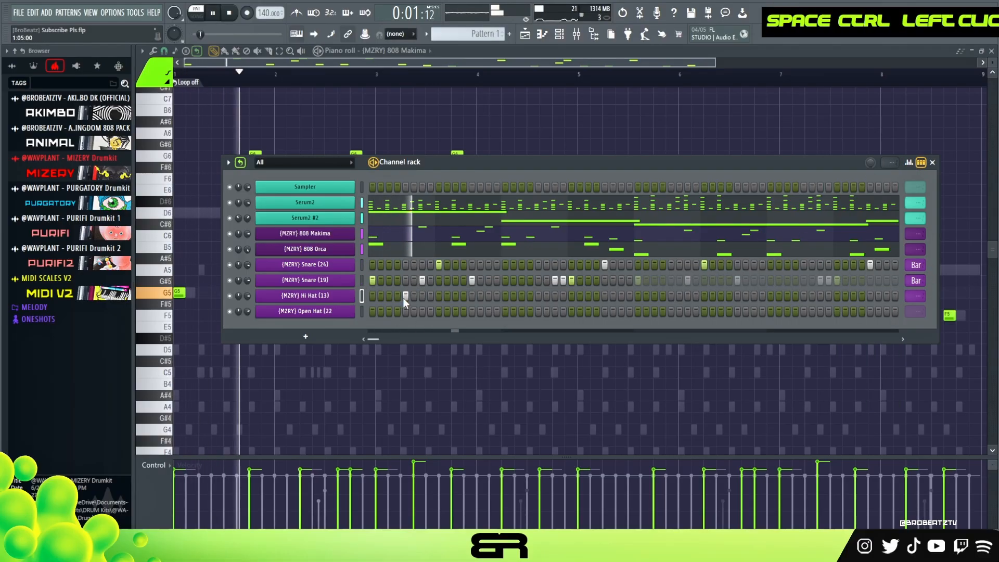
right_click(405, 299)
click(400, 298)
key(space)
key(space)
key(space)
key(space)
key(space)
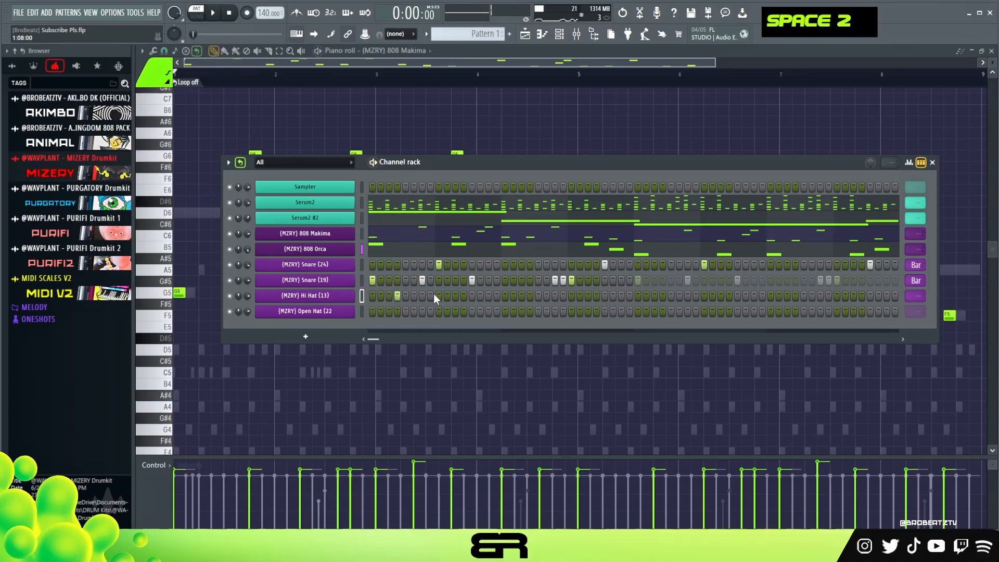
Step: Try out an extra Hi Hat (13) hit on step 5 of bar 1 at different velocities and remove it
click(405, 295)
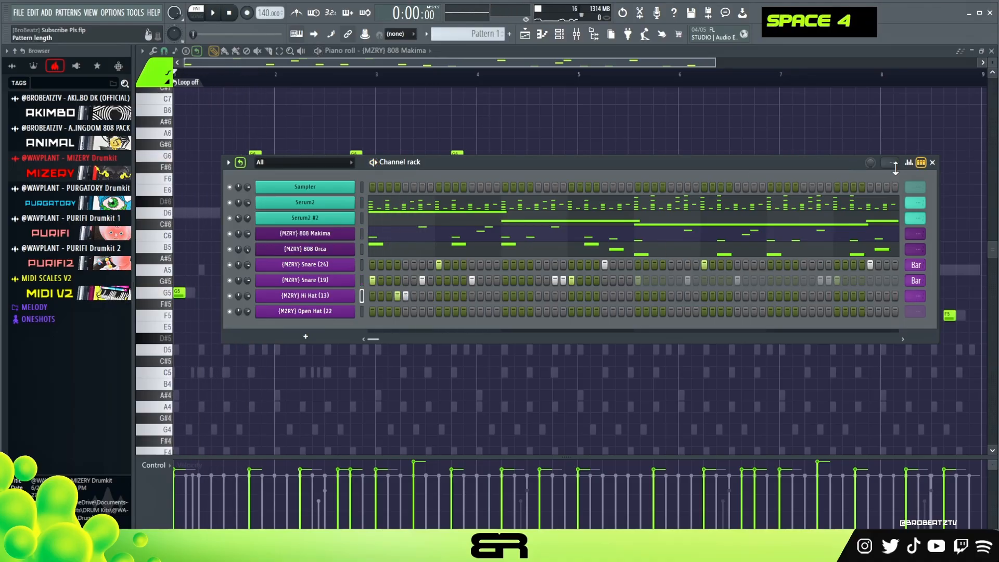
click(909, 162)
click(406, 376)
key(space)
key(space)
key(space)
click(406, 333)
key(space)
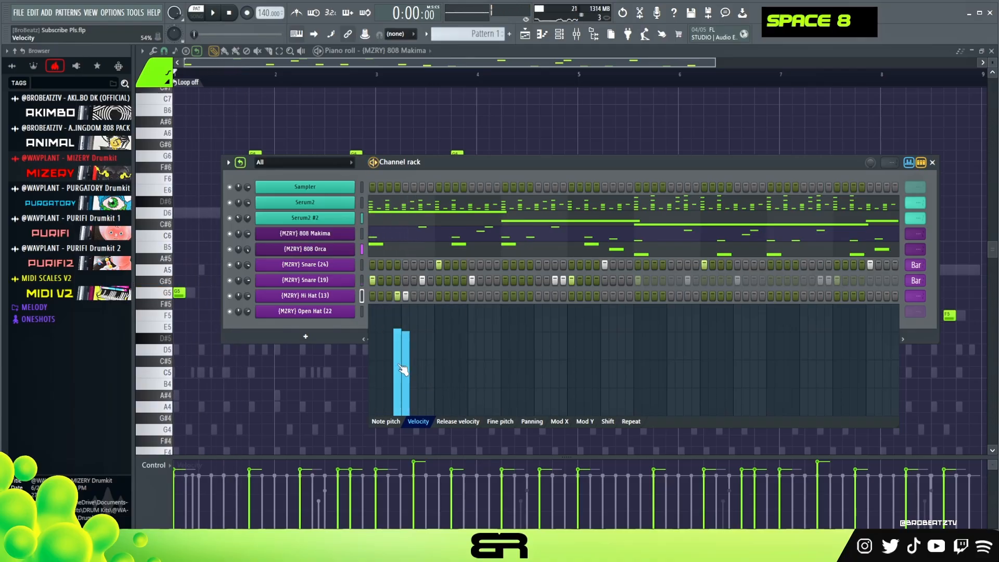
key(space)
click(407, 335)
key(space)
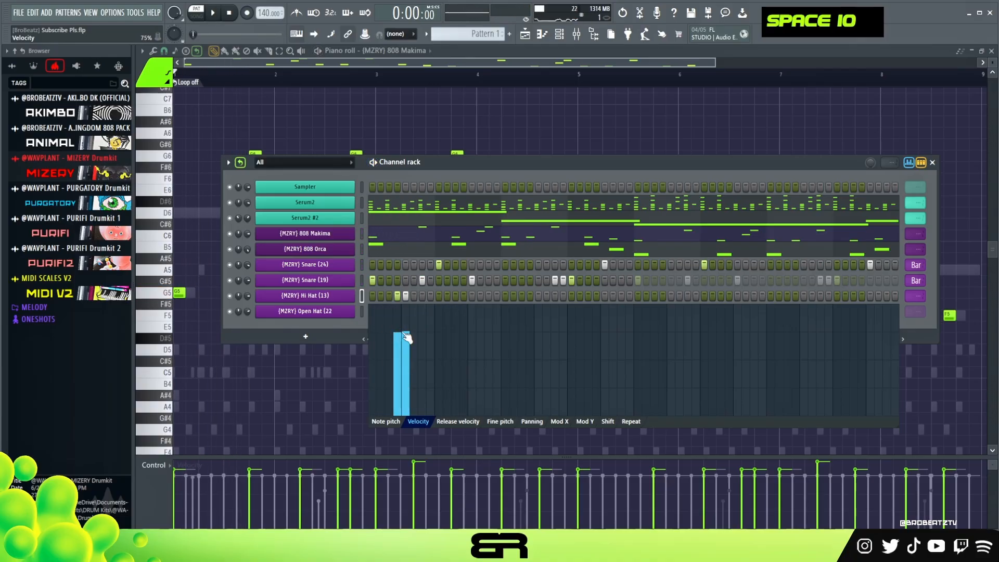
click(908, 162)
right_click(406, 295)
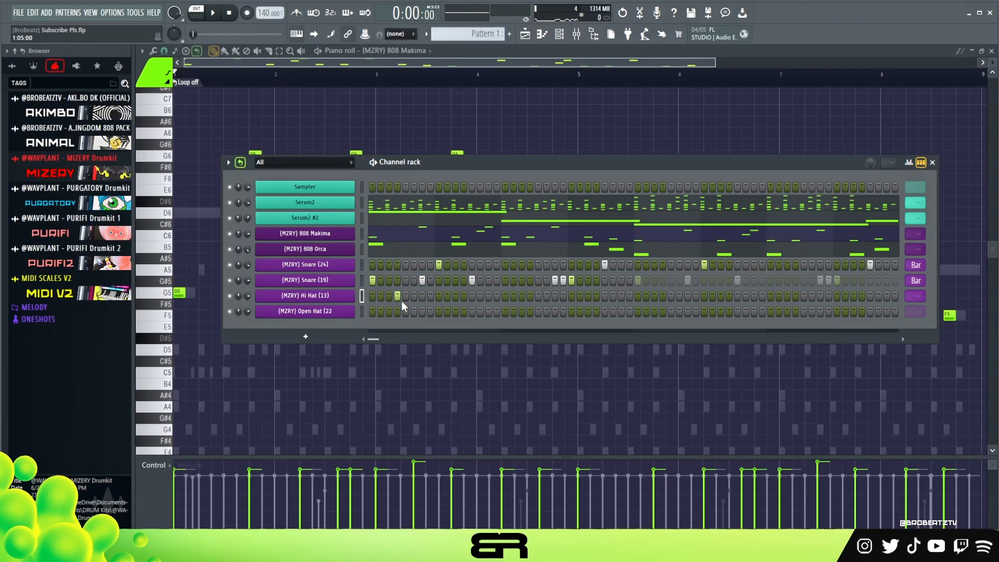
Step: Place an Open Hat (22) hit on step 1 of bar 1 and audition the drum pattern repeatedly
click(372, 311)
key(space)
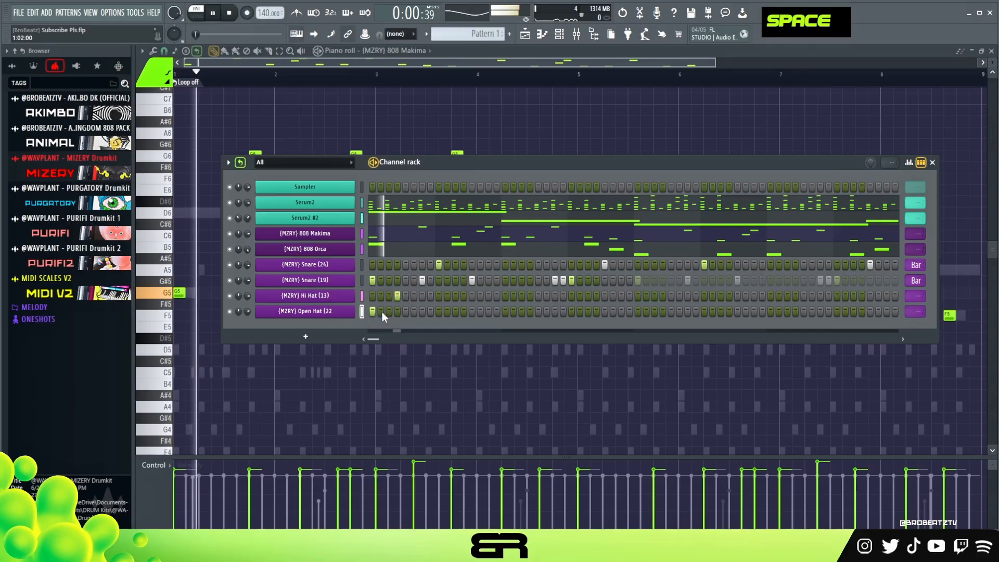
key(space)
key(space)
key(space)
key(space)
key(space)
key(space)
key(space)
key(space)
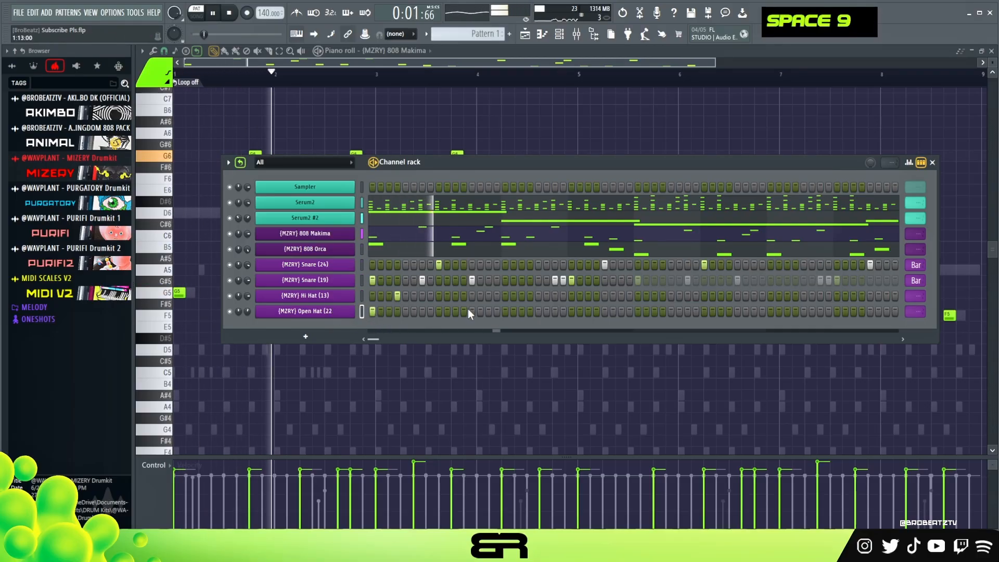
key(space)
key(space)
Step: Add Hi Hat (13) hits on steps 5, 8 and 11 of bar 2, auditioning them
click(538, 295)
click(563, 295)
key(space)
key(space)
click(589, 296)
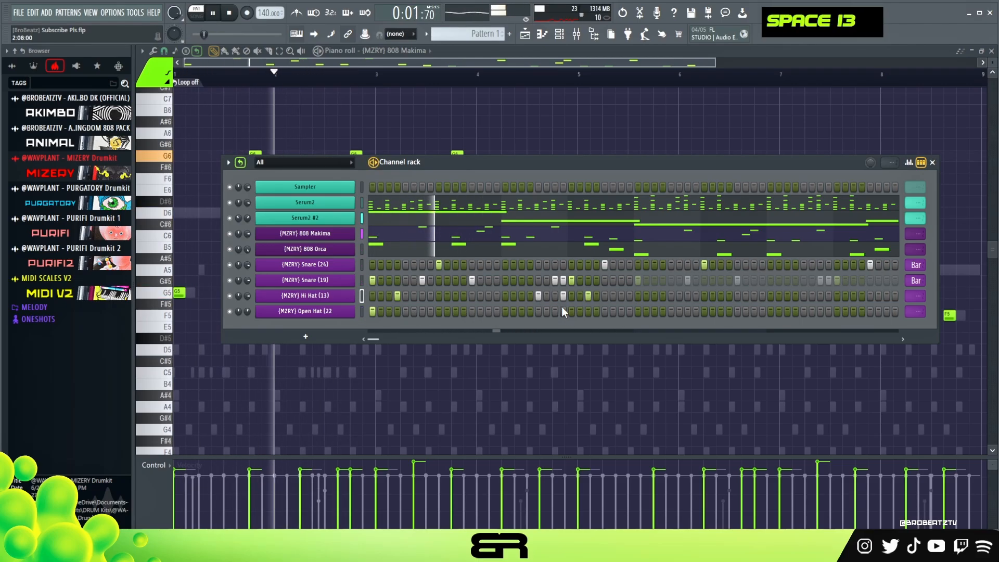
key(space)
key(space)
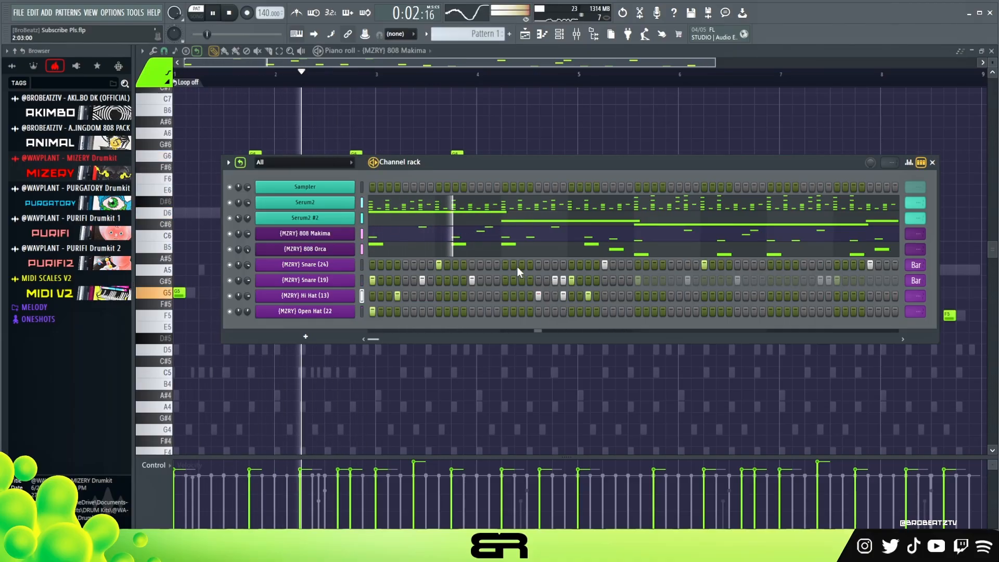
key(space)
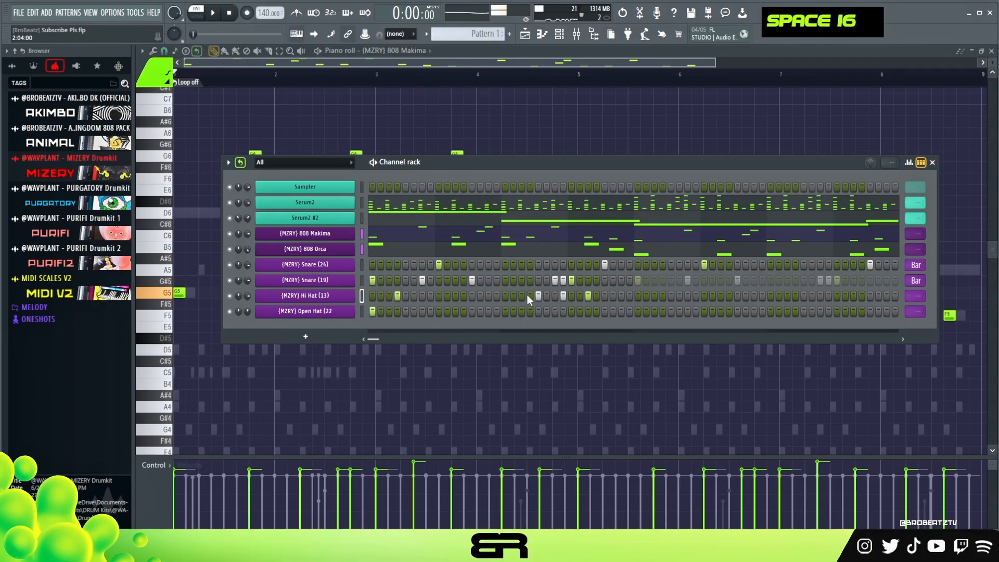
Step: Move the first two Hi Hat (13) hits of bar 2 one step earlier, to steps 4 and 7, and audition
right_click(580, 296)
key(space)
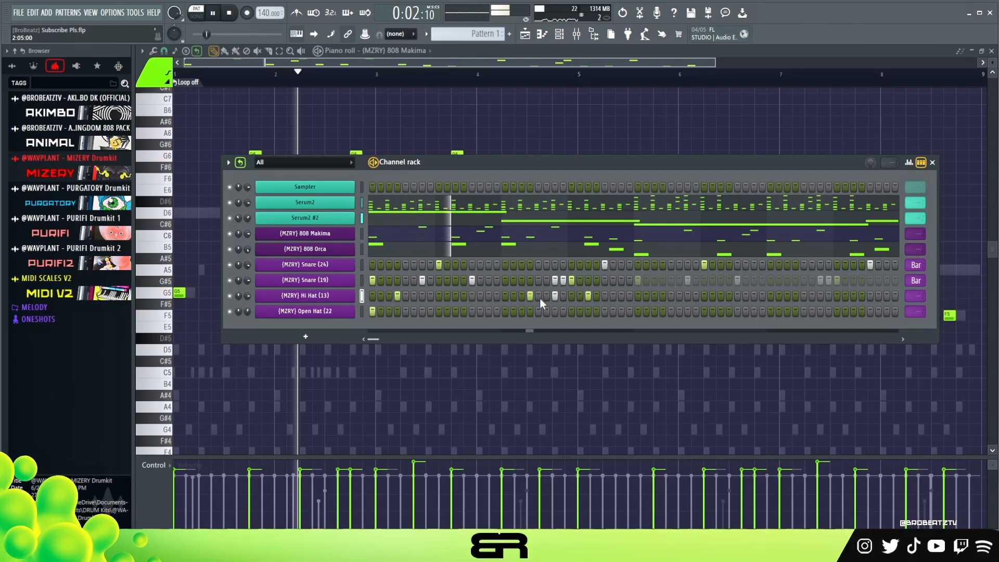
key(space)
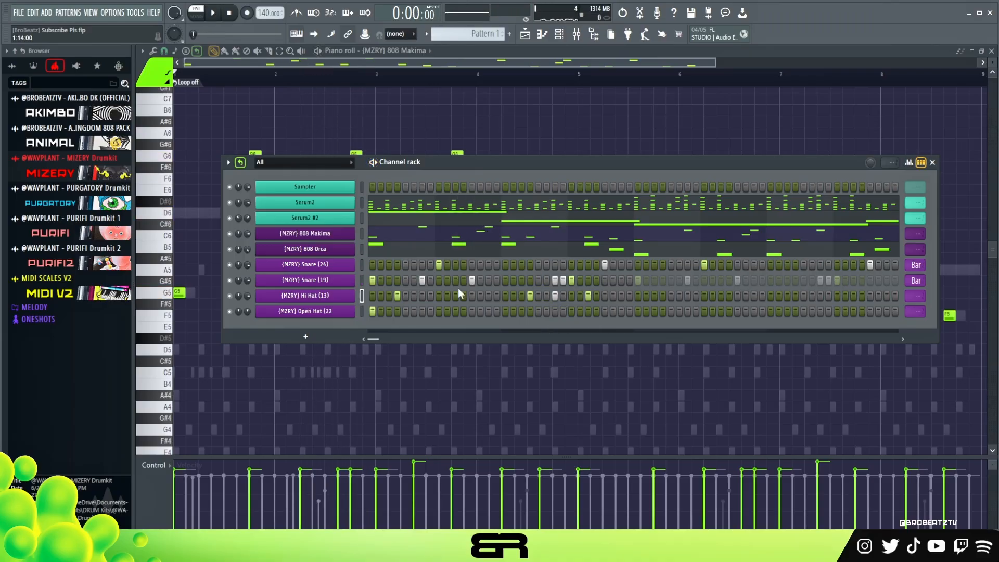
Step: Add Hi Hat (13) hits on step 4 of bar 3 and steps 5, 8 and 11 of bar 4, and lower the channel volume to 83%
click(664, 295)
double_click(827, 296)
key(space)
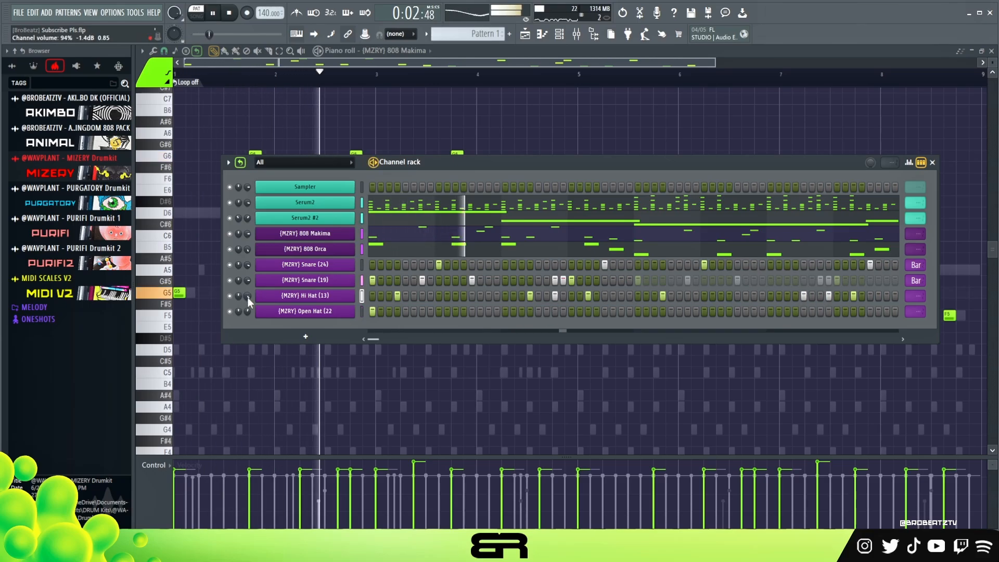
drag(247, 300, 247, 306)
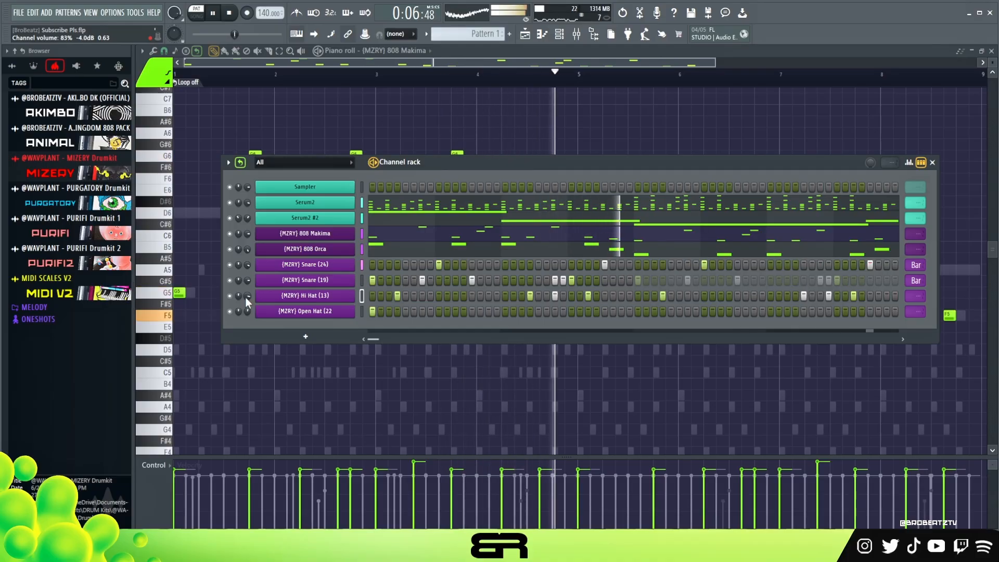
Step: Set the Open Hat (22) step loop to four bars and fit the Channel rack width to the 64 steps
key(space)
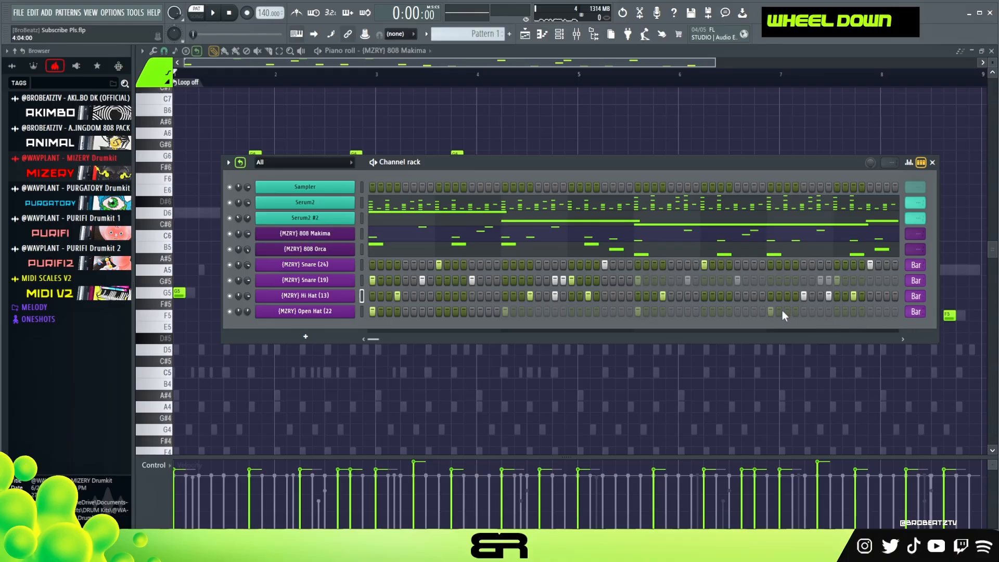
drag(935, 334, 970, 330)
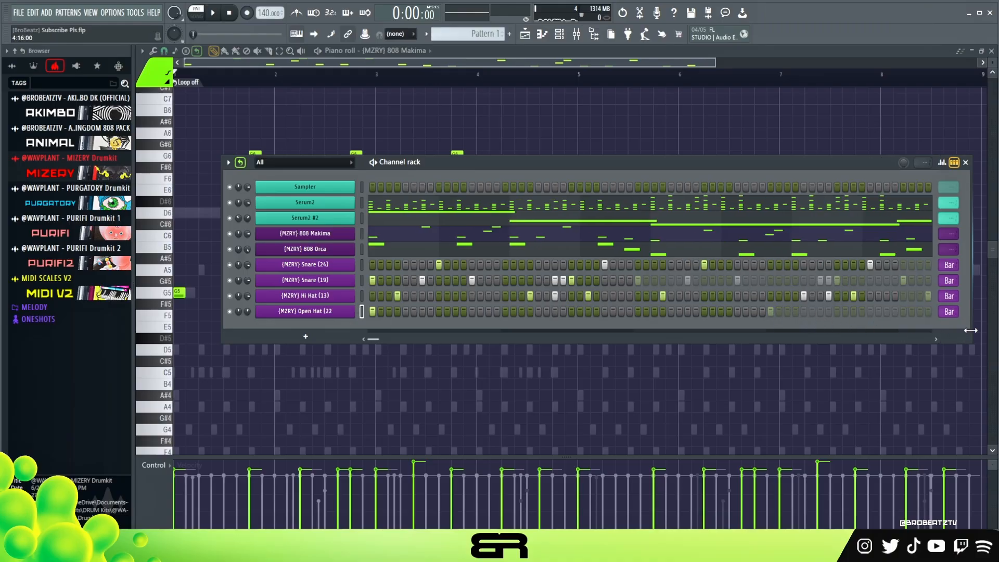
drag(485, 165, 430, 127)
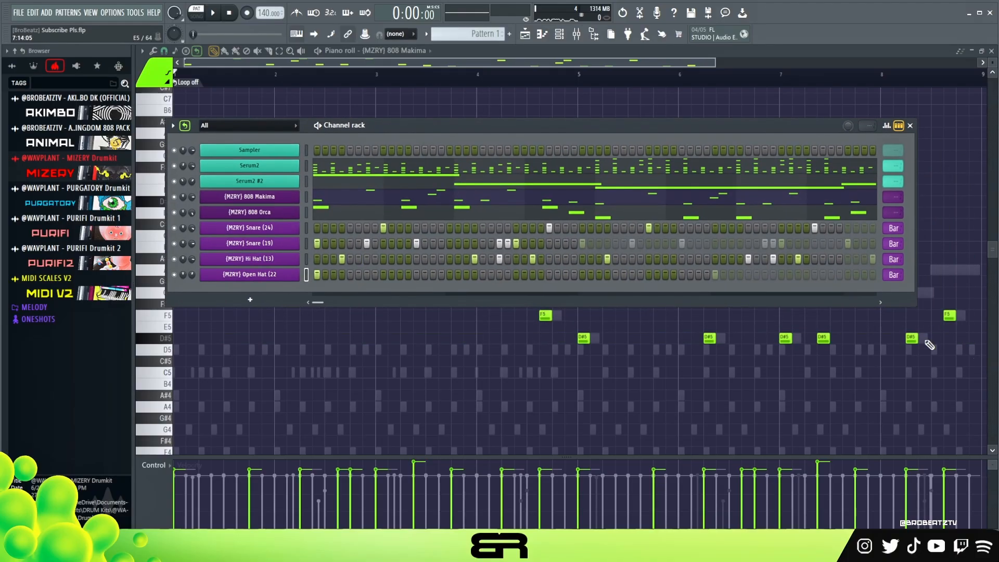
drag(893, 305, 888, 302)
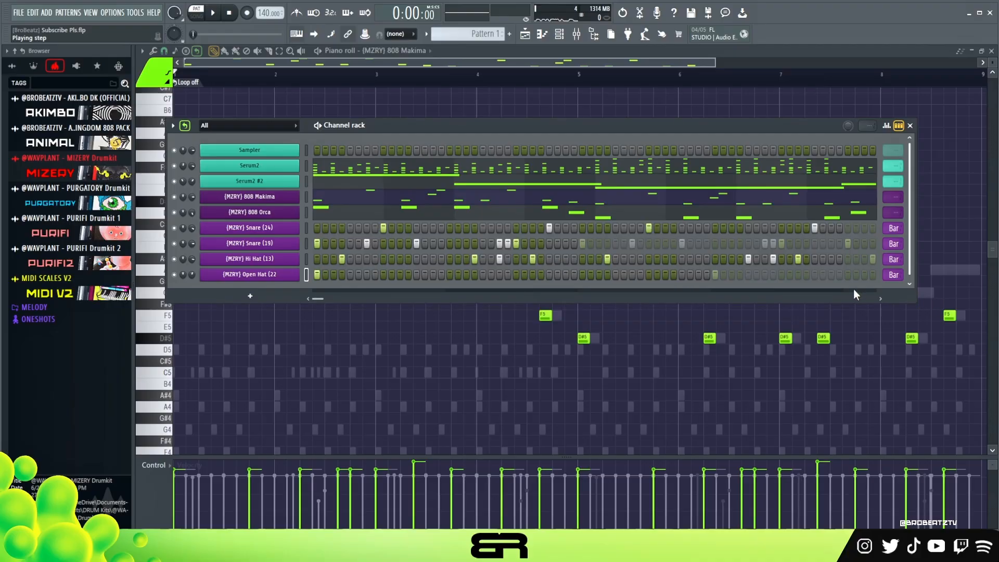
right_click(714, 275)
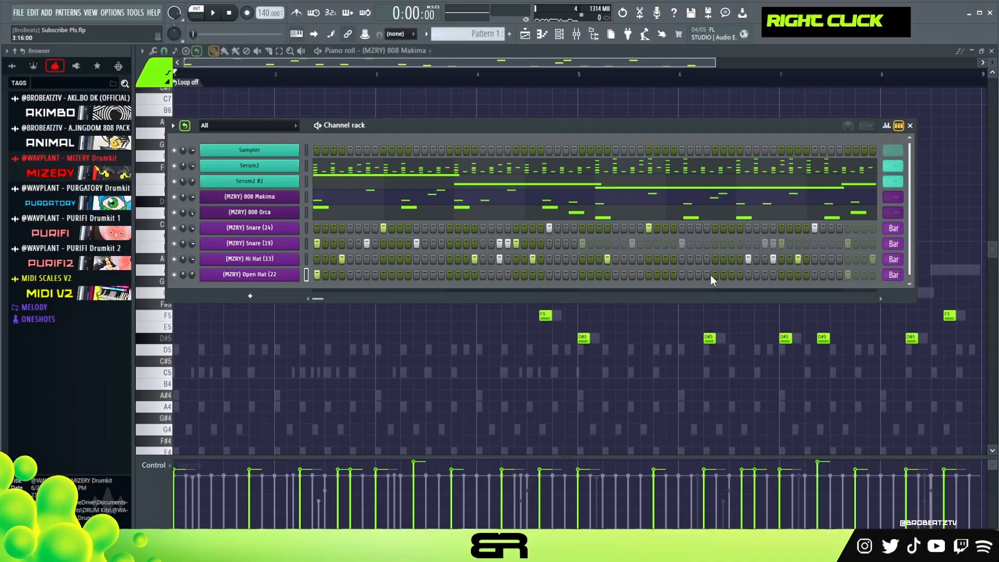
drag(914, 297, 891, 301)
drag(717, 127, 796, 153)
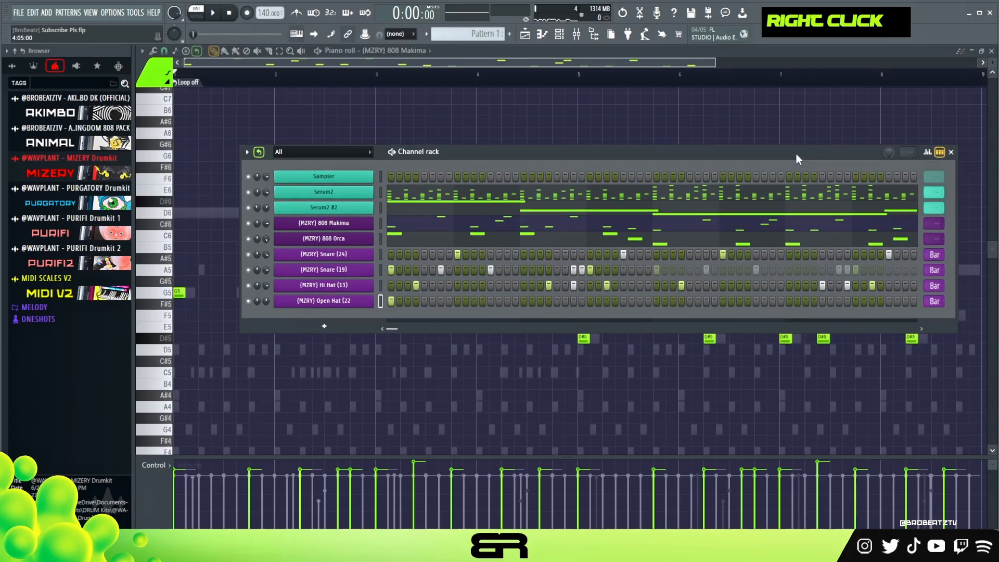
Step: Preview the (MZRY) Rim (7) sample from the Mizery Perx folder on its own and against the playing beat
click(63, 172)
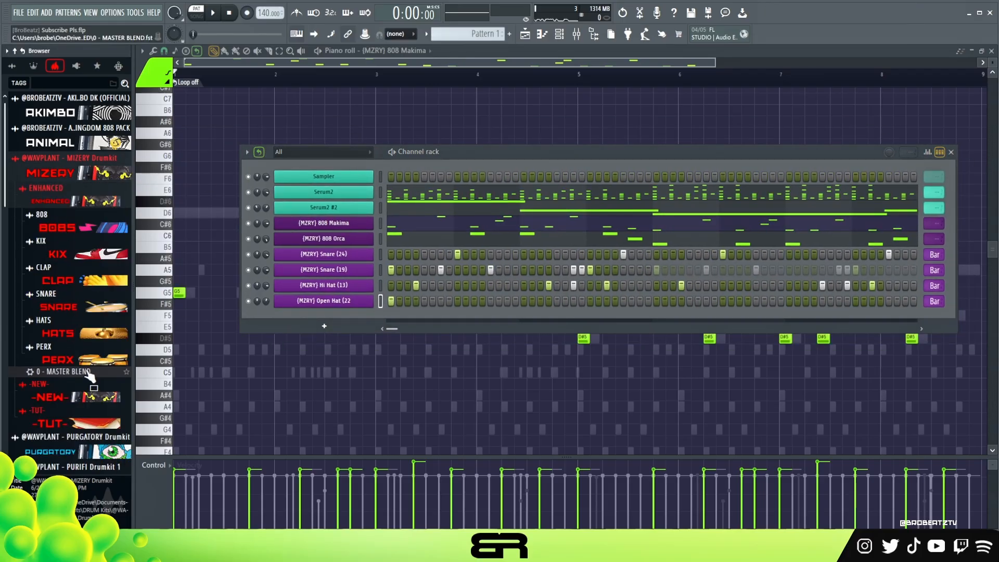
click(84, 360)
scroll(81, 355, down, 5)
click(78, 293)
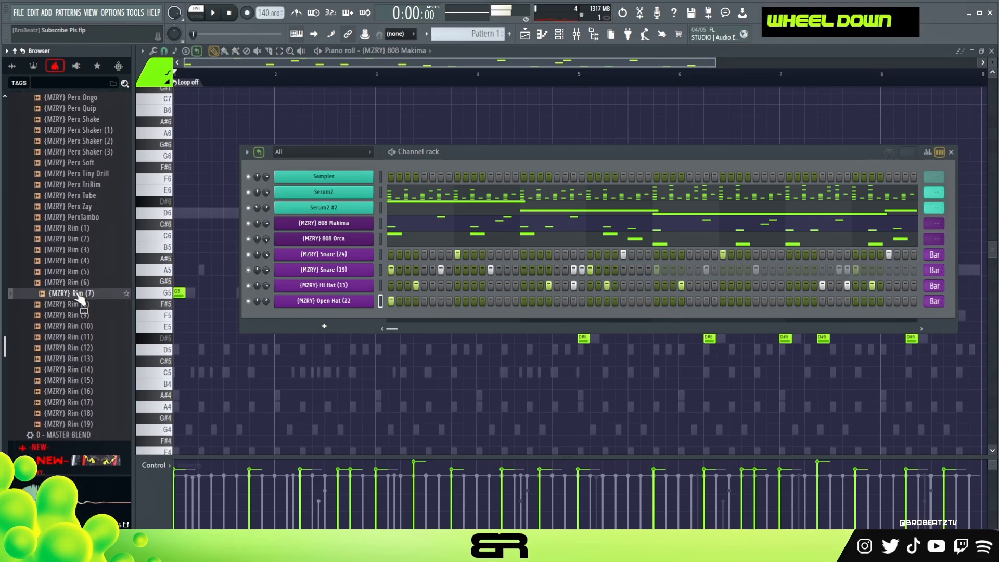
double_click(78, 293)
key(space)
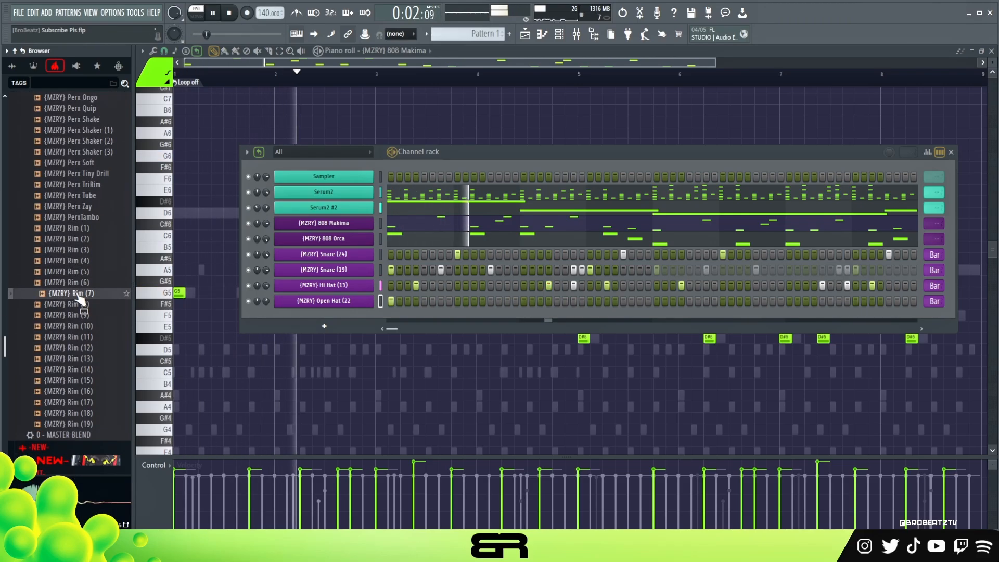
double_click(78, 293)
key(space)
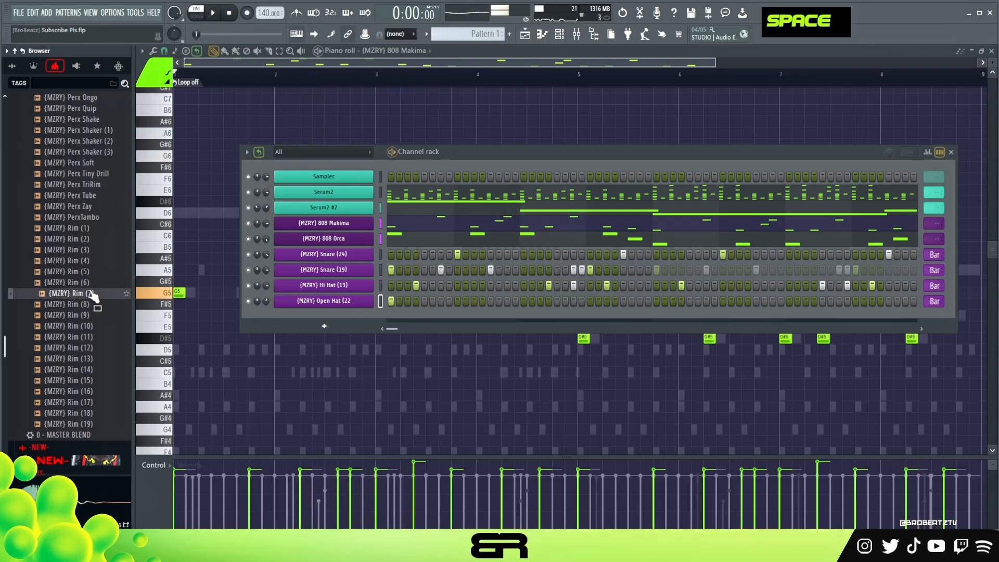
scroll(75, 330, up, 8)
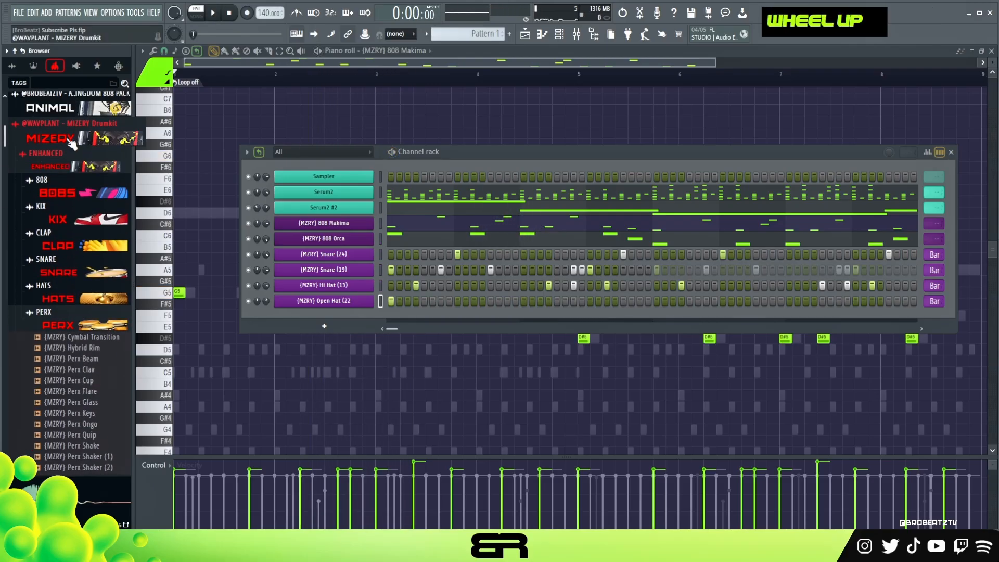
click(72, 166)
Step: Show the mixer's Master track and bring up its Fruity Soft Clipper and EQUO effects
drag(447, 152, 419, 127)
double_click(236, 13)
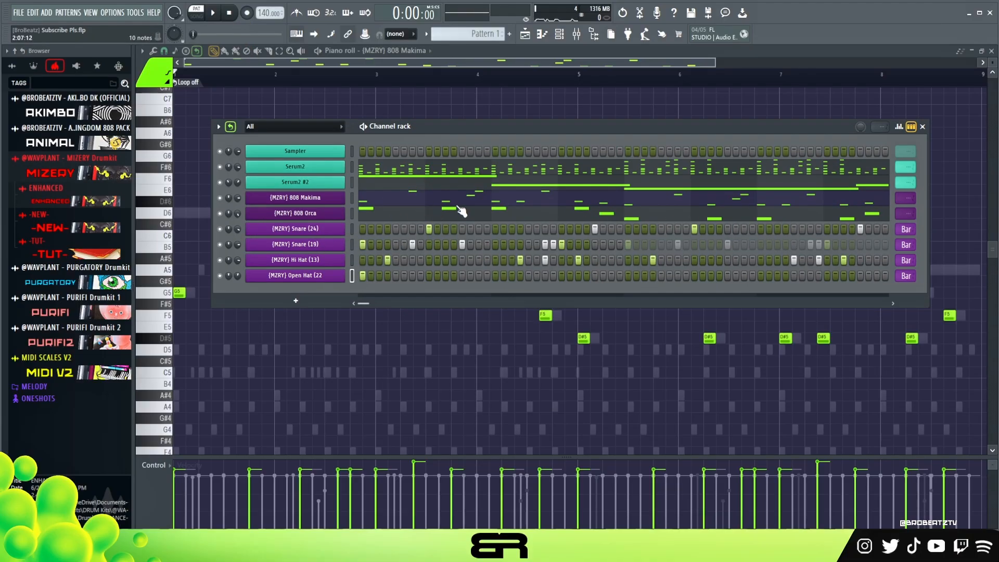
click(576, 38)
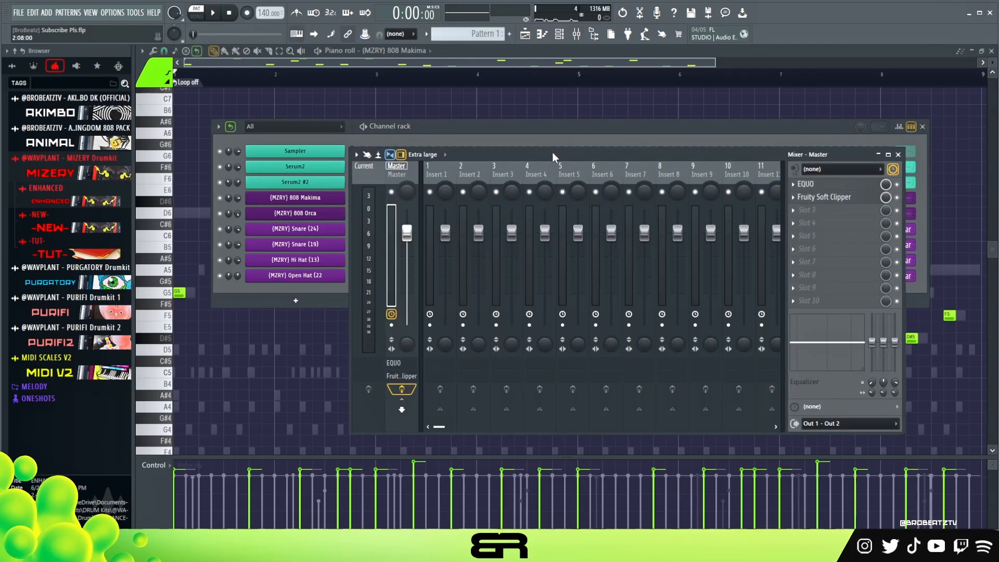
drag(552, 155, 537, 111)
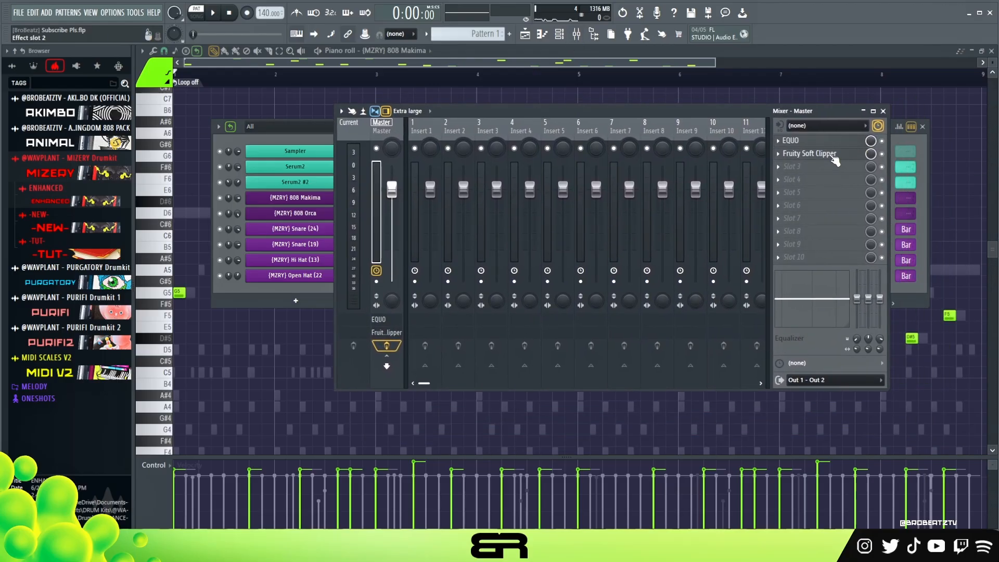
click(832, 155)
click(801, 142)
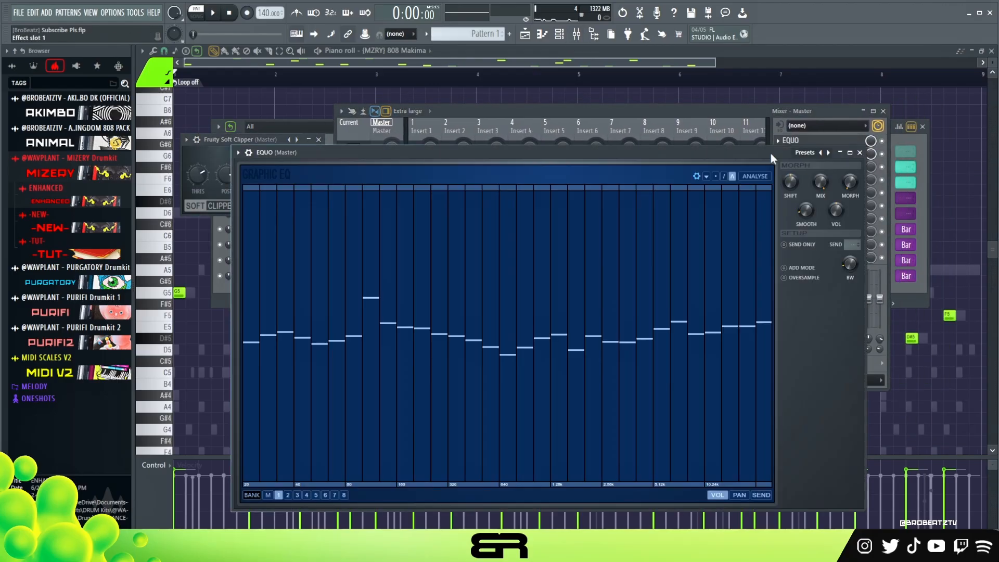
Step: Raise the Master EQUO's high bands around 8127 Hz to about 120%, audition the beat, and close the mixer and effect windows
drag(500, 153, 494, 86)
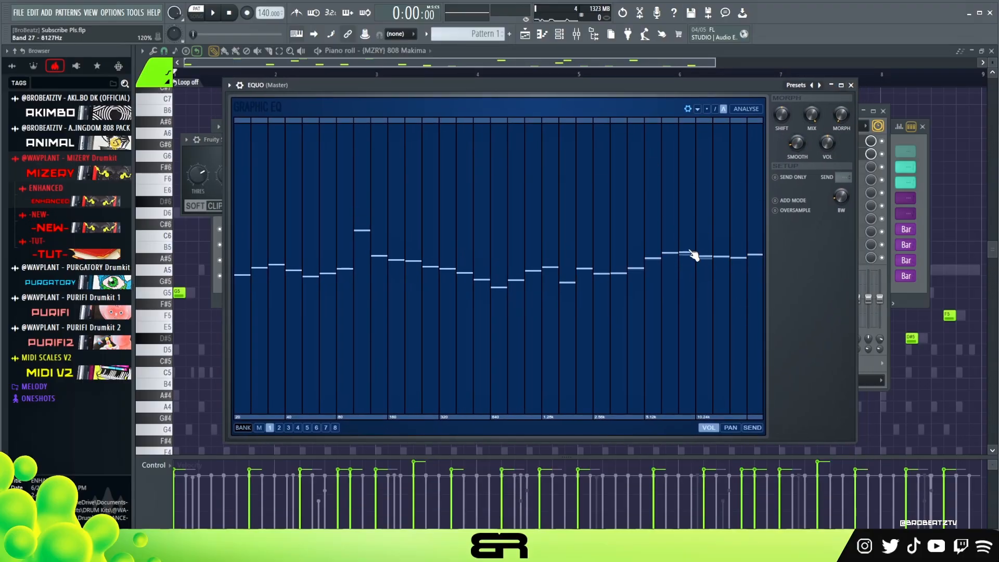
key(space)
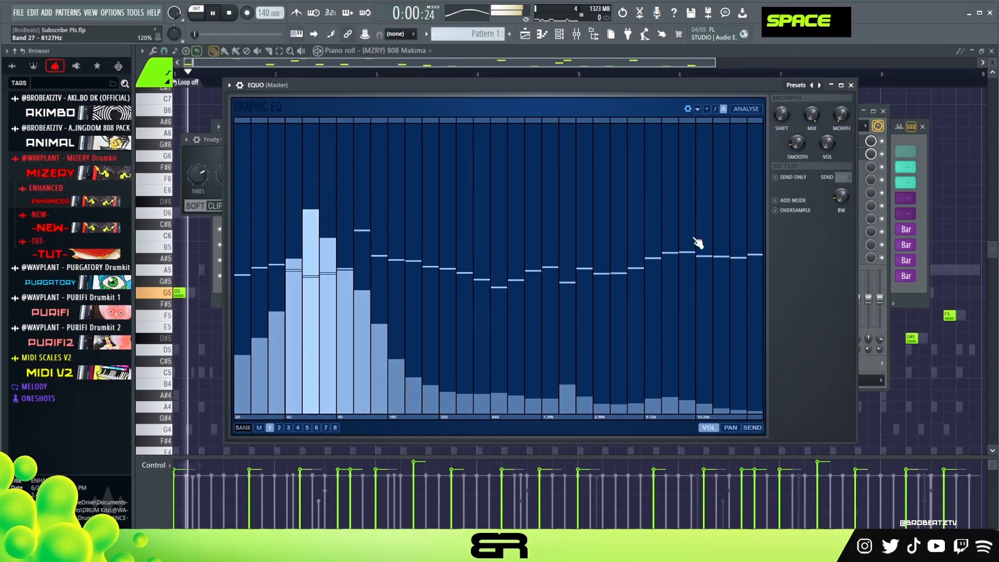
click(851, 85)
click(883, 111)
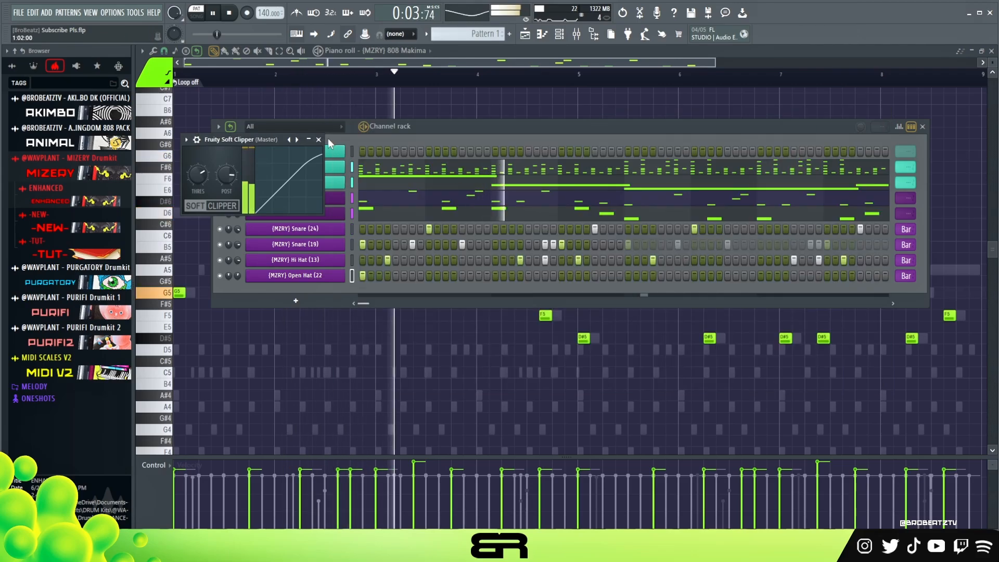
click(318, 140)
key(space)
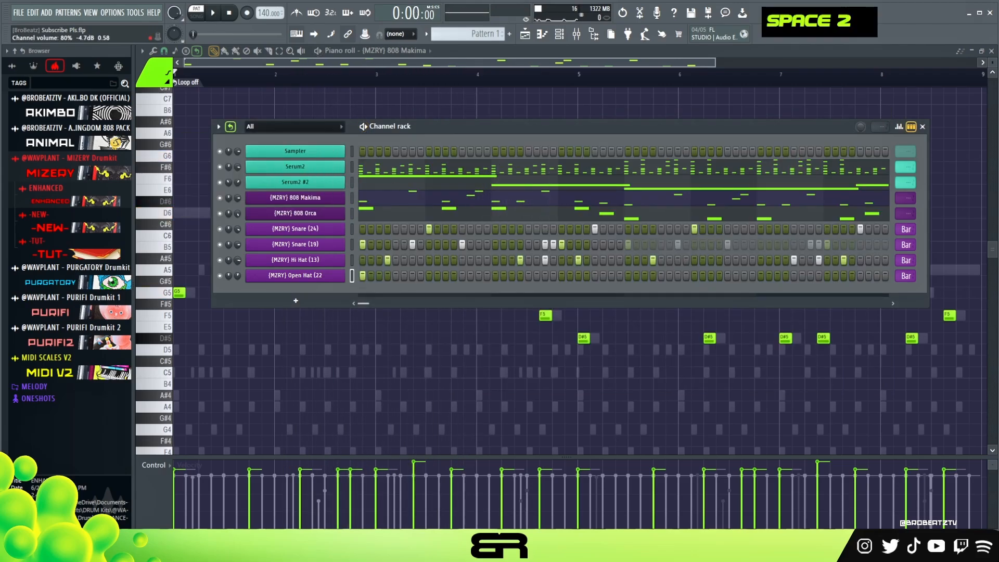
Step: Set the Serum2 #2 channel volume to 52% and add a Chorus to its main FX chain while the beat plays
key(space)
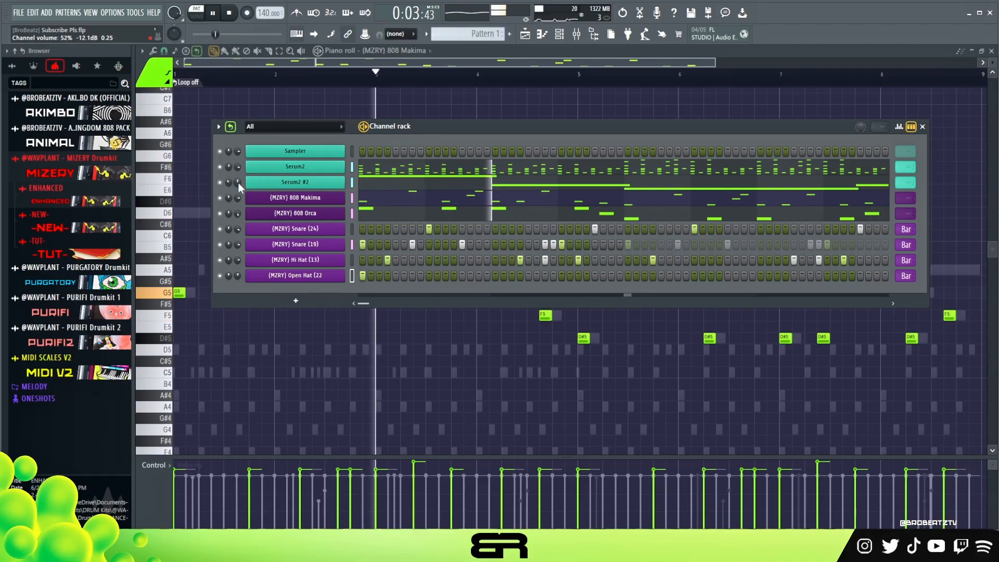
click(260, 182)
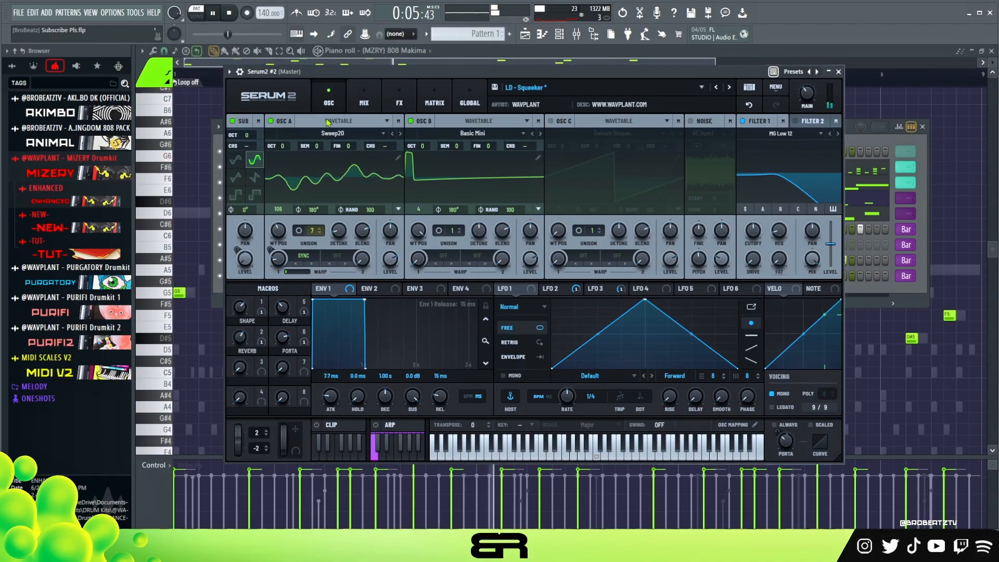
click(396, 100)
click(239, 139)
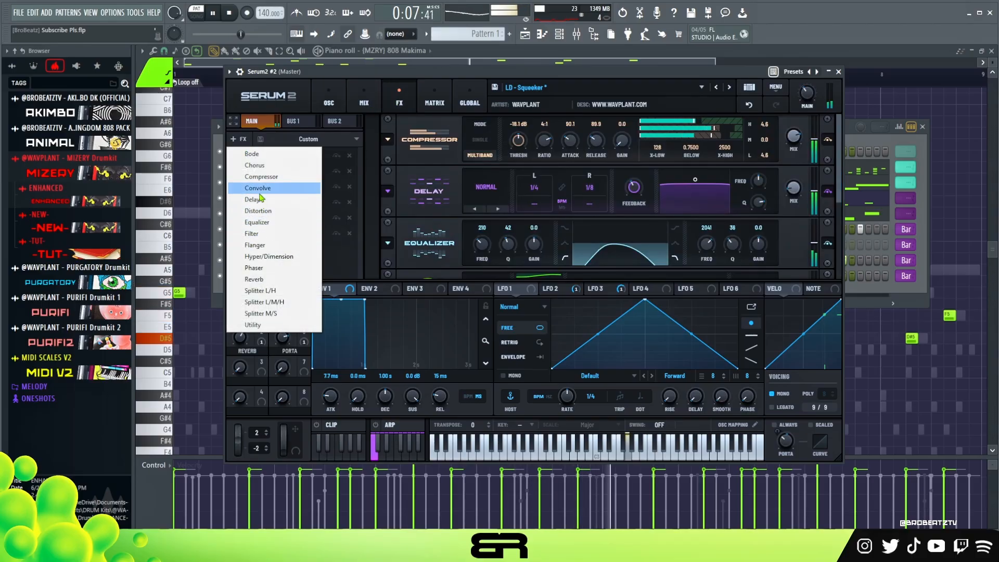
click(255, 166)
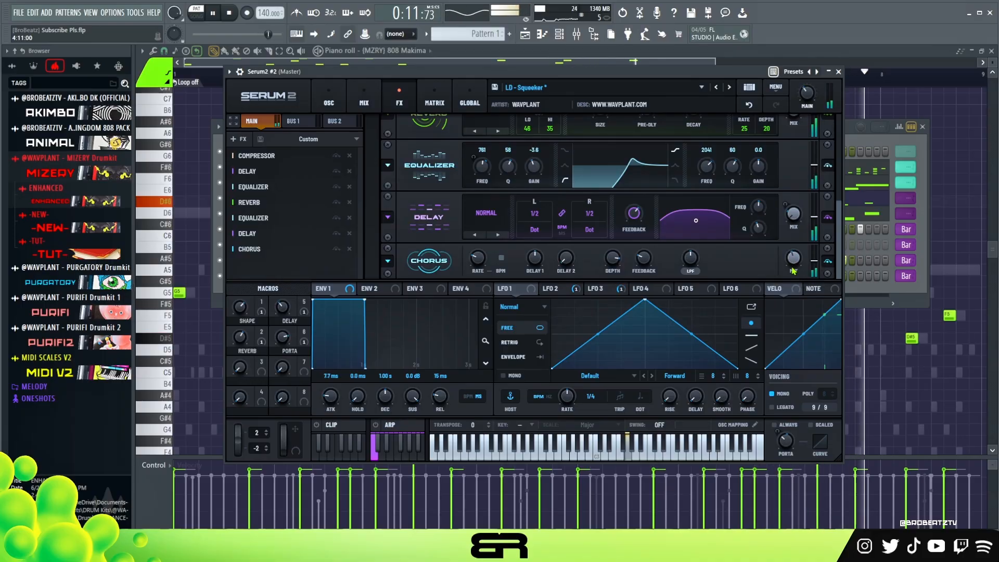
click(838, 71)
key(space)
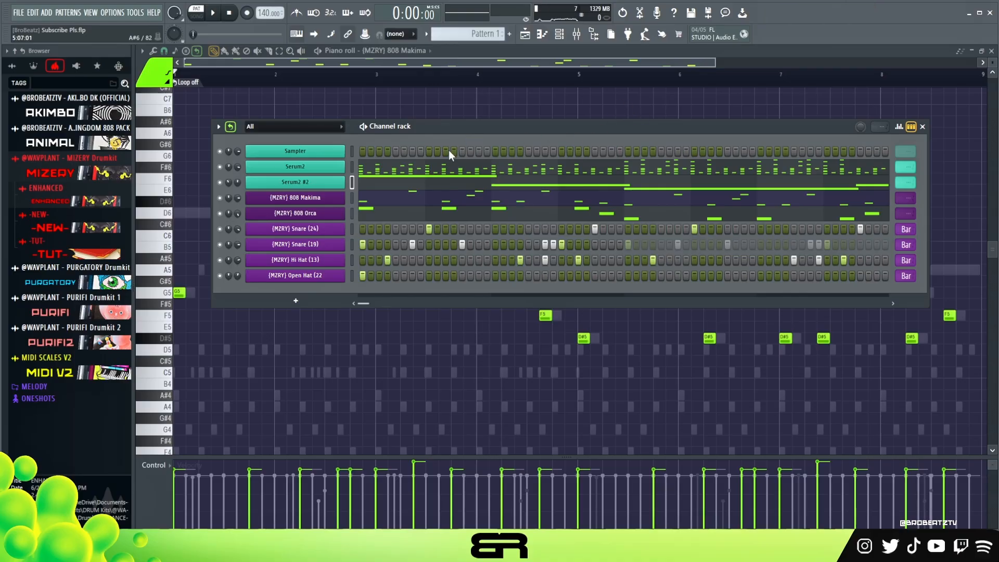
Step: Bring up the empty Playlist with the Channel rack placed over its upper tracks
drag(429, 127, 425, 136)
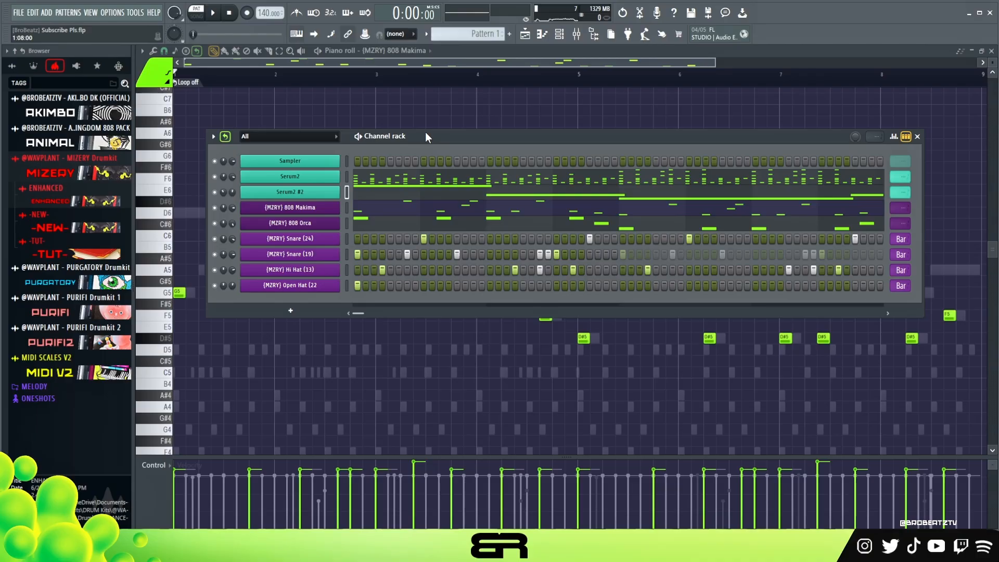
click(526, 34)
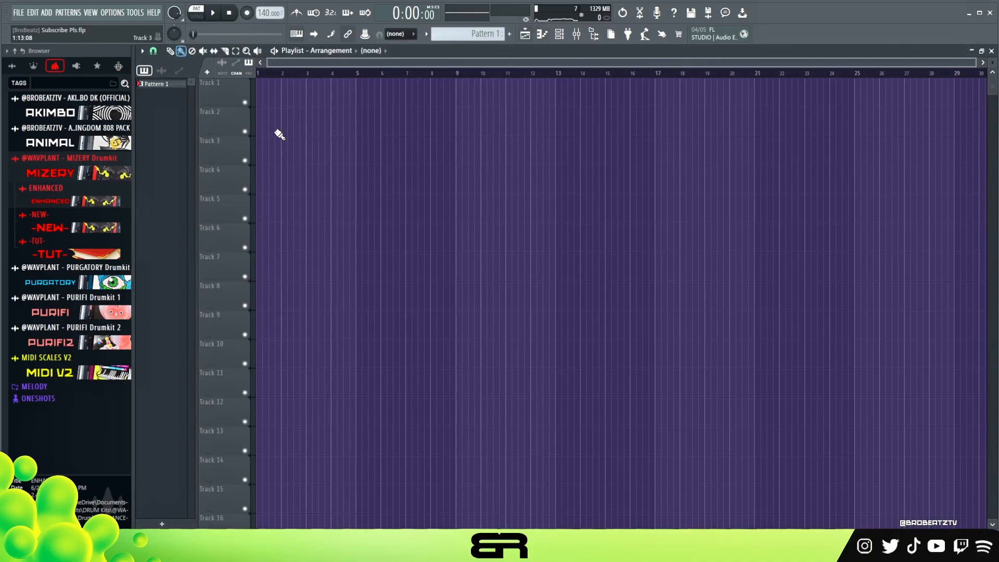
click(559, 36)
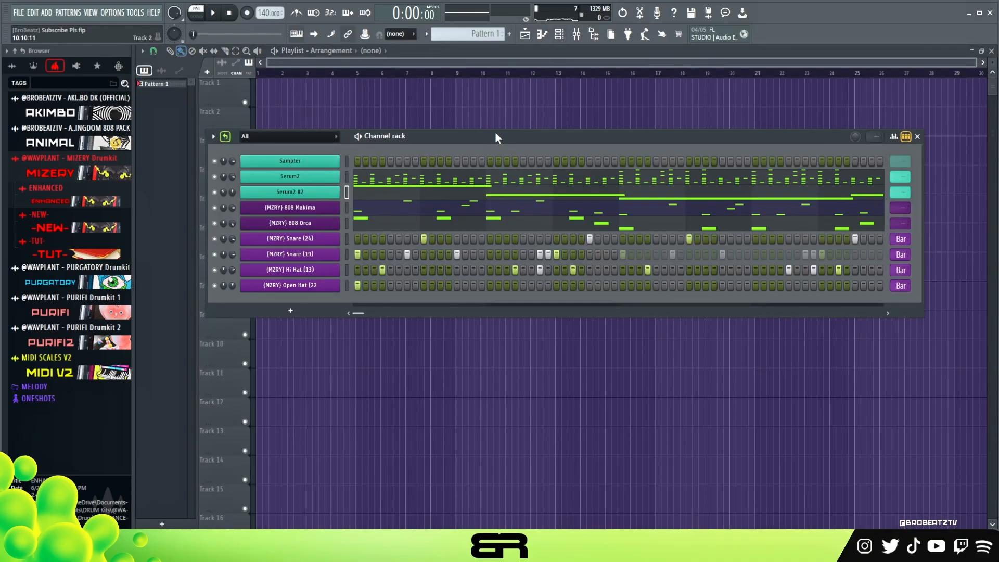
drag(489, 137, 517, 98)
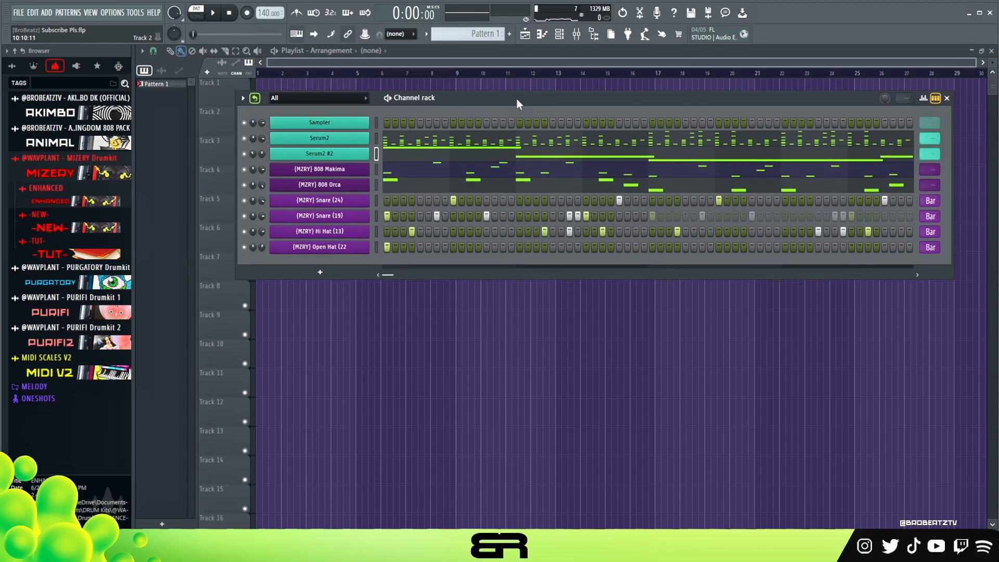